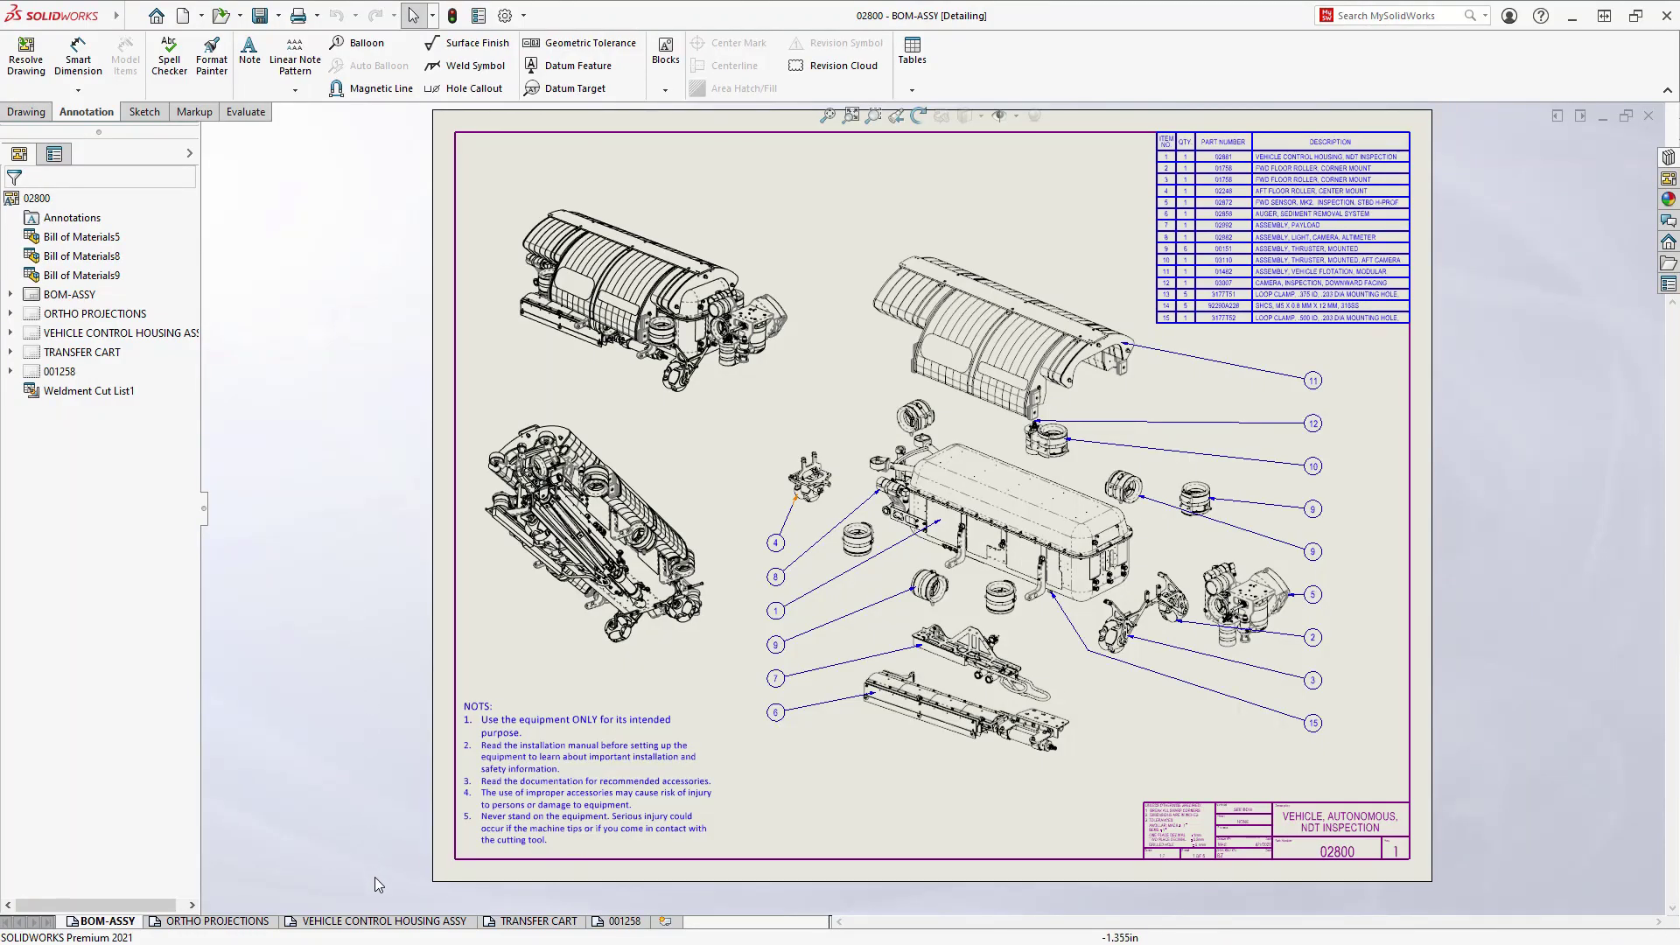
# Show the VEHICLE CONTROL HOUSING ASSY sheet and bring its left-hand balloons into view
pyautogui.click(385, 922)
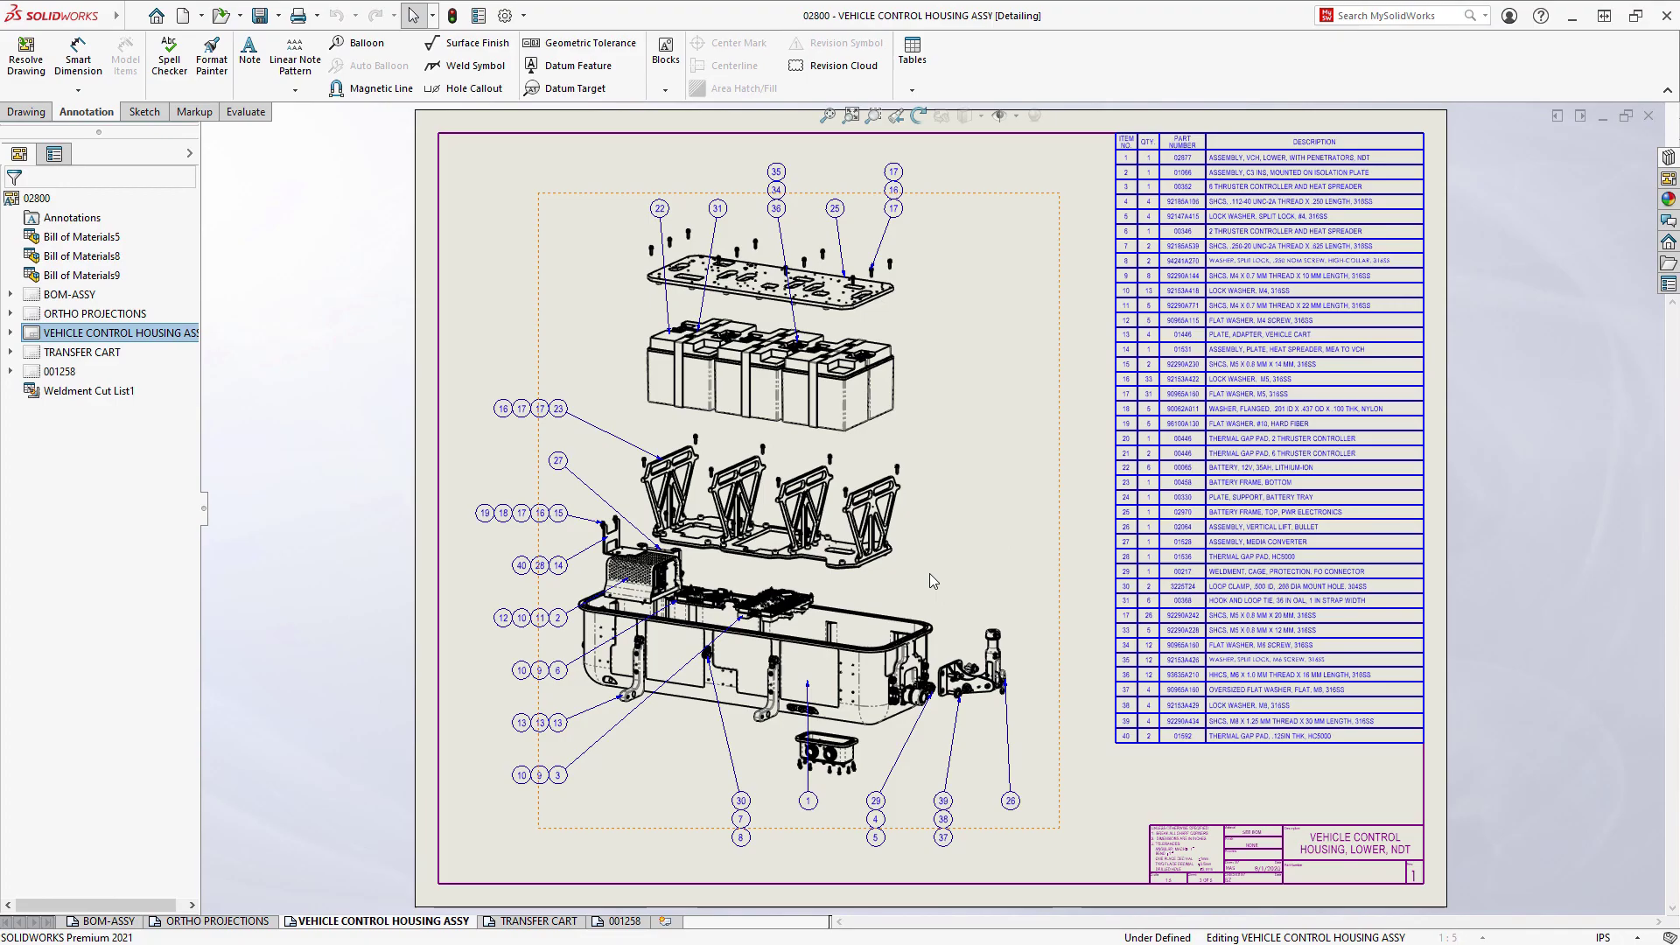
pyautogui.scroll(-3, 929, 573)
pyautogui.scroll(-2, 929, 574)
pyautogui.scroll(-1, 929, 573)
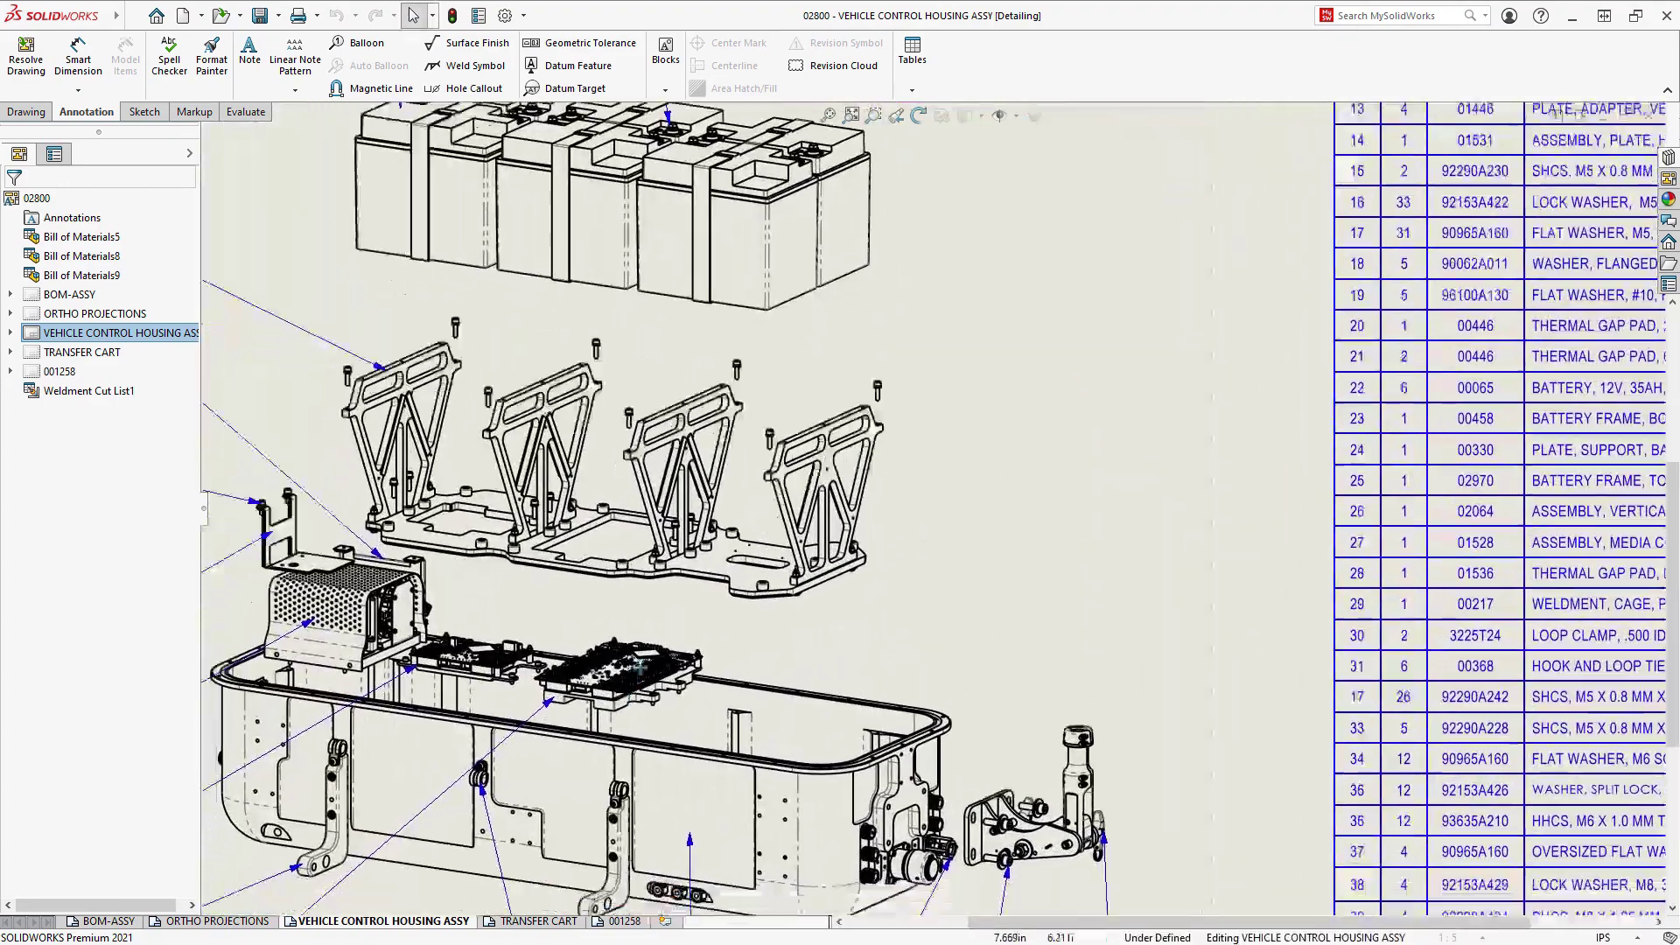
pyautogui.moveTo(641, 665); pyautogui.dragTo(635, 614, button='middle')
pyautogui.scroll(-2, 574, 561)
pyautogui.scroll(-2, 584, 572)
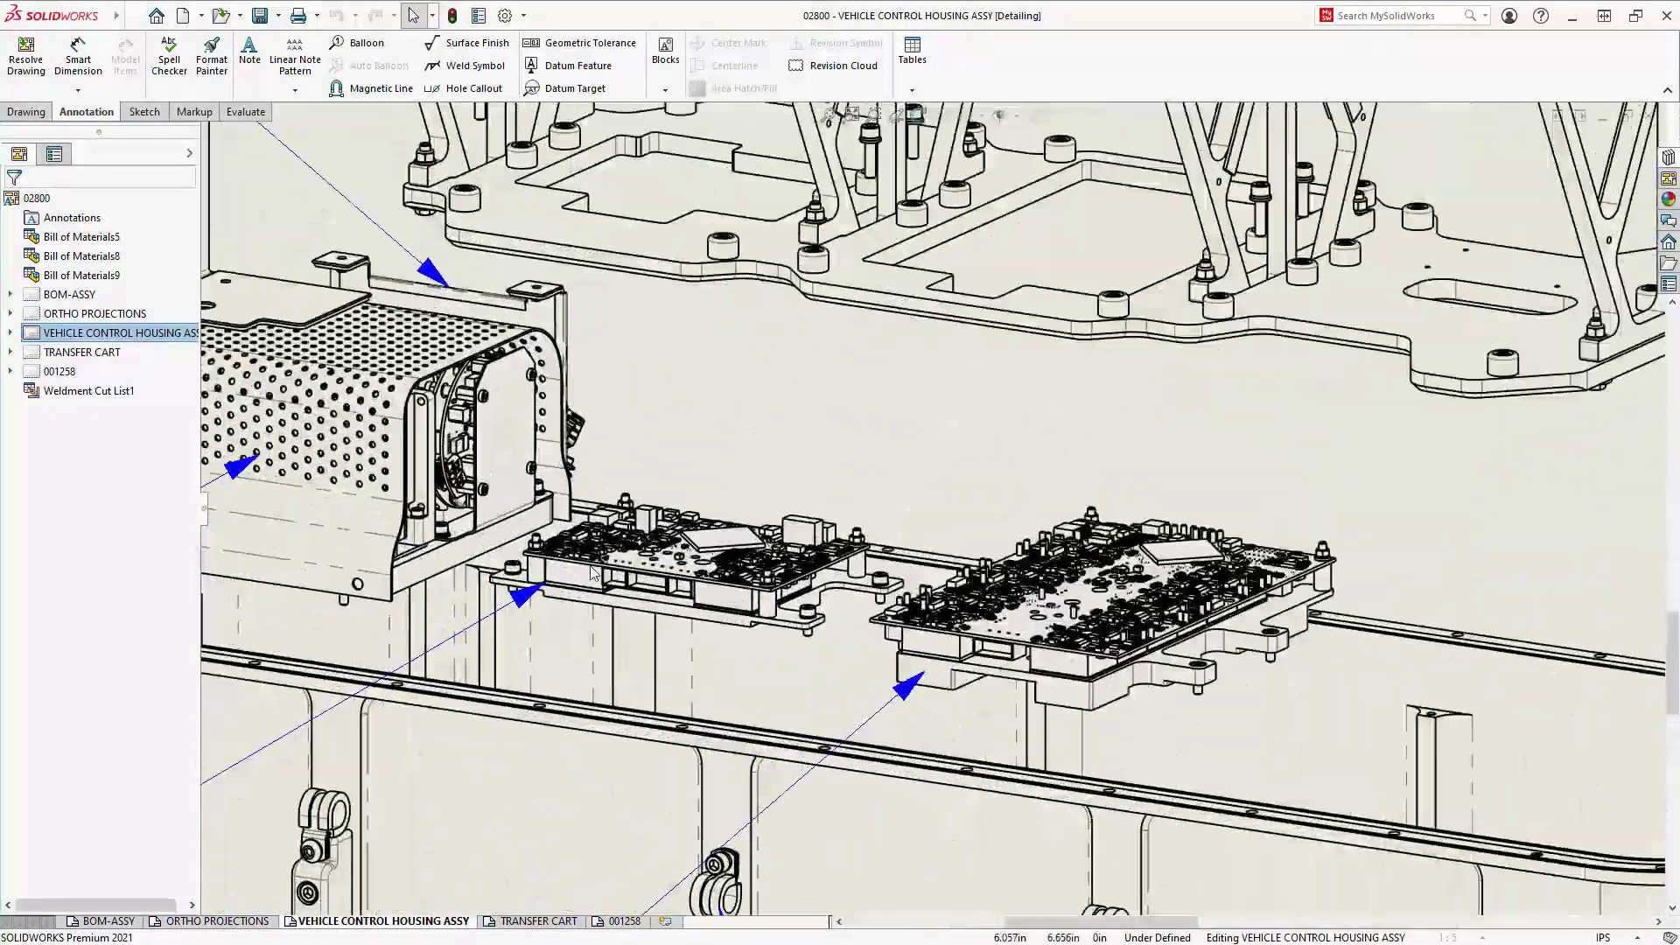
pyautogui.scroll(-2, 605, 592)
pyautogui.scroll(-1, 635, 625)
pyautogui.scroll(-1, 636, 626)
pyautogui.scroll(2, 525, 682)
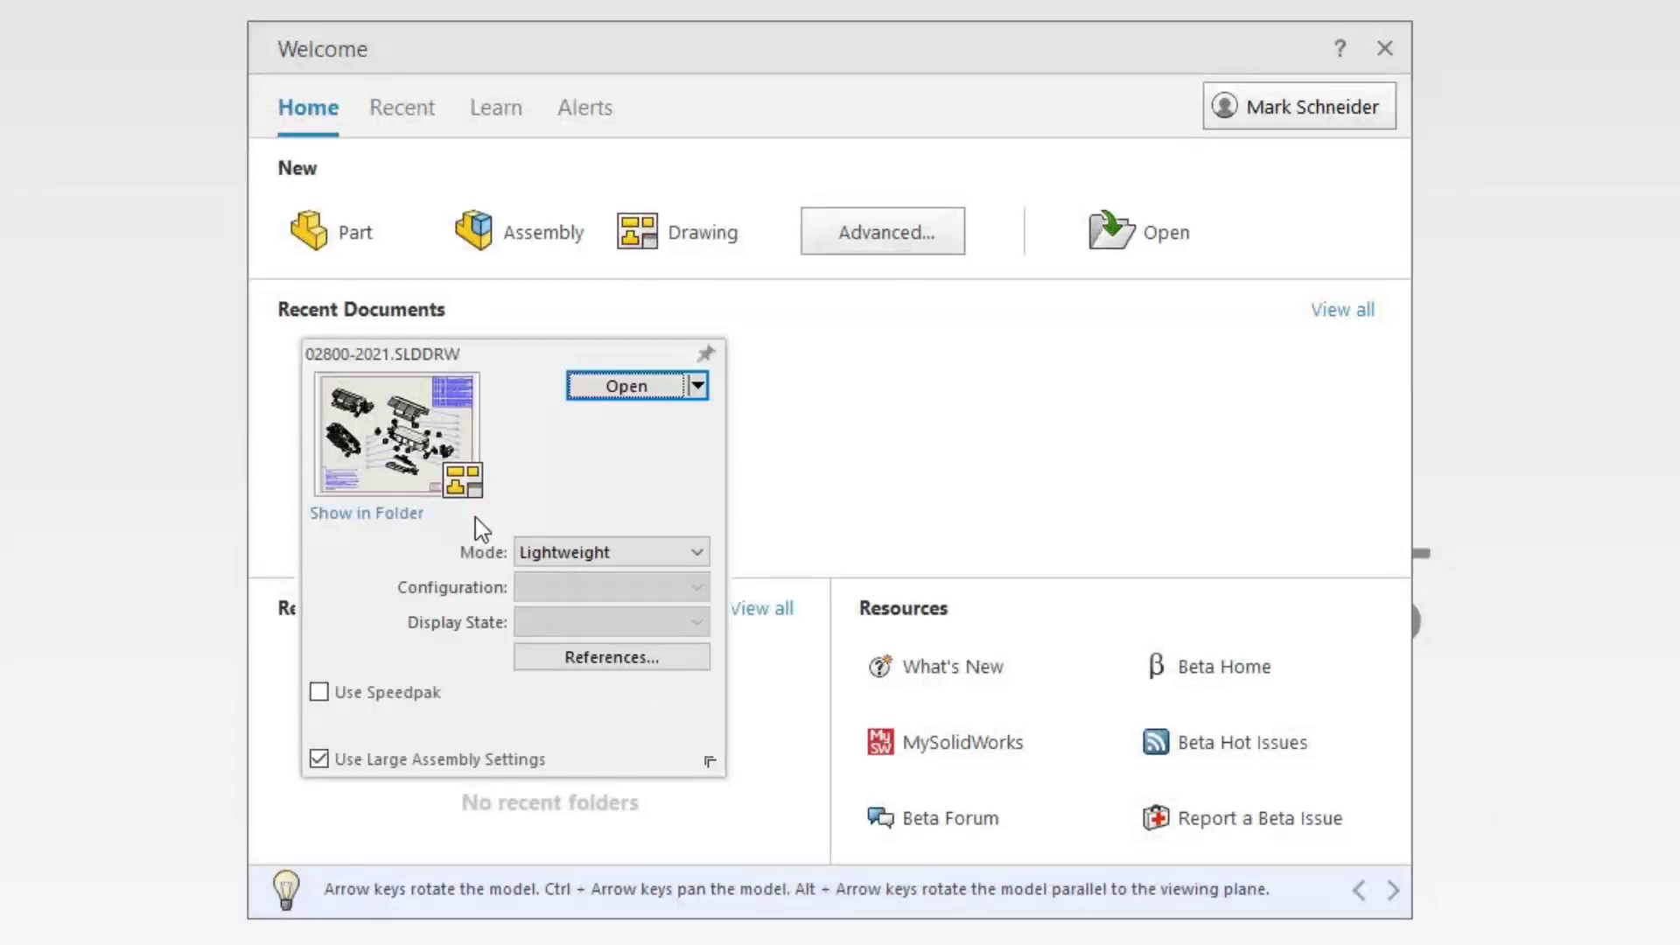
# Check the loading modes, accept the Performance options, and orbit the 02800 assembly to view its ends and underside
pyautogui.click(598, 557)
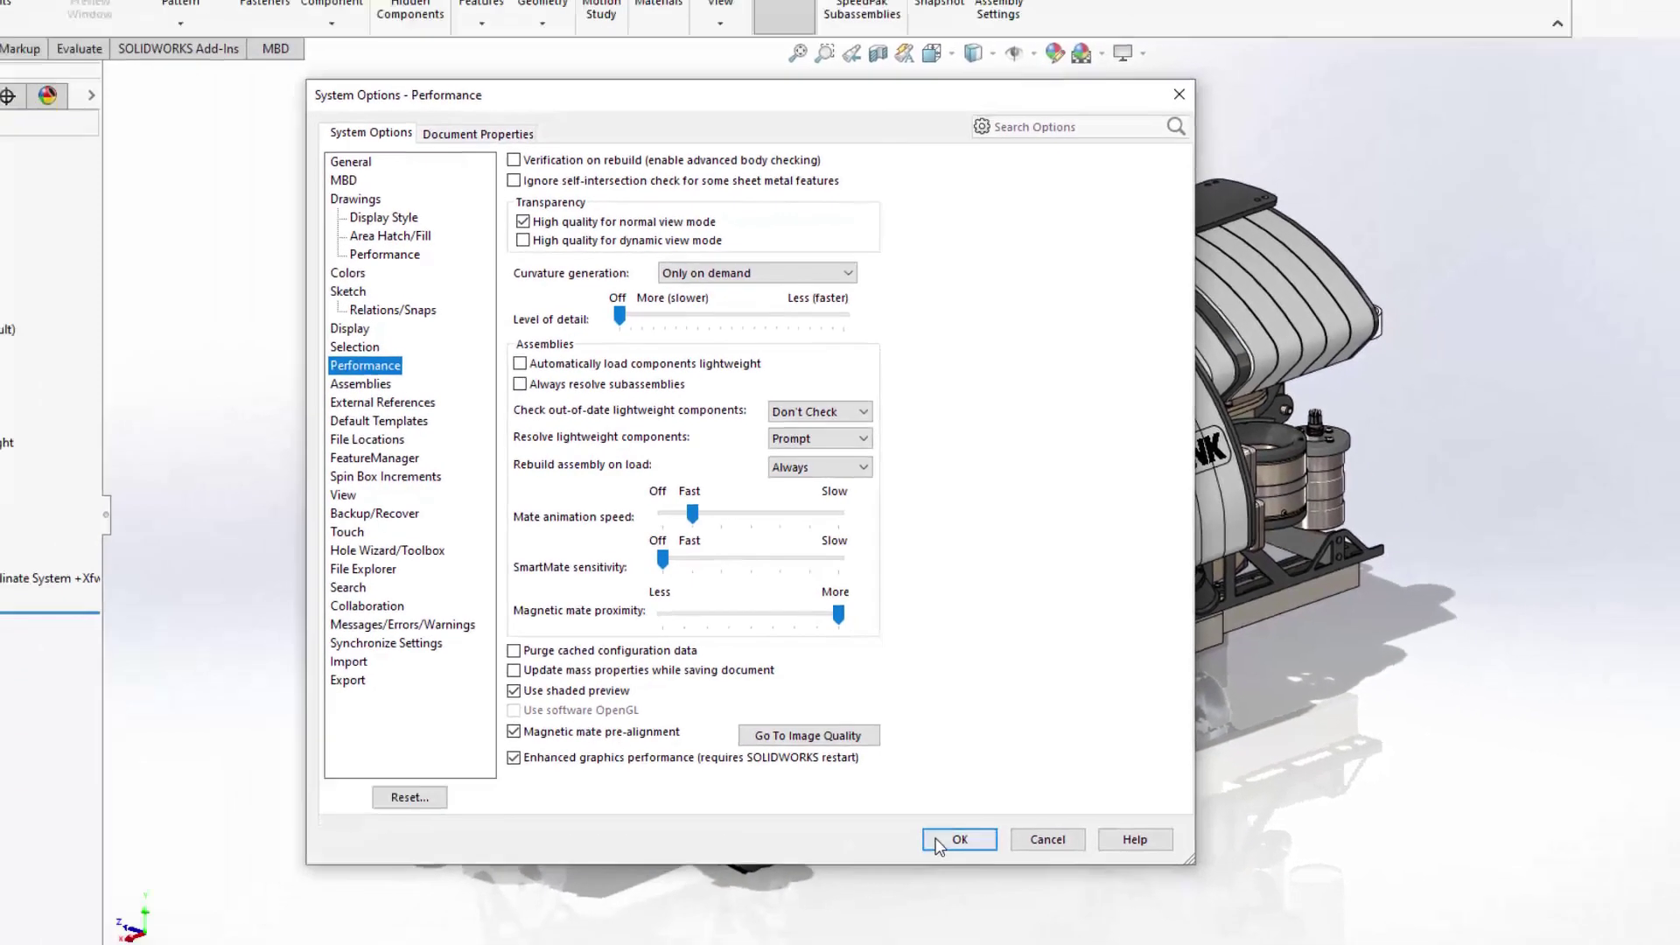
pyautogui.click(957, 840)
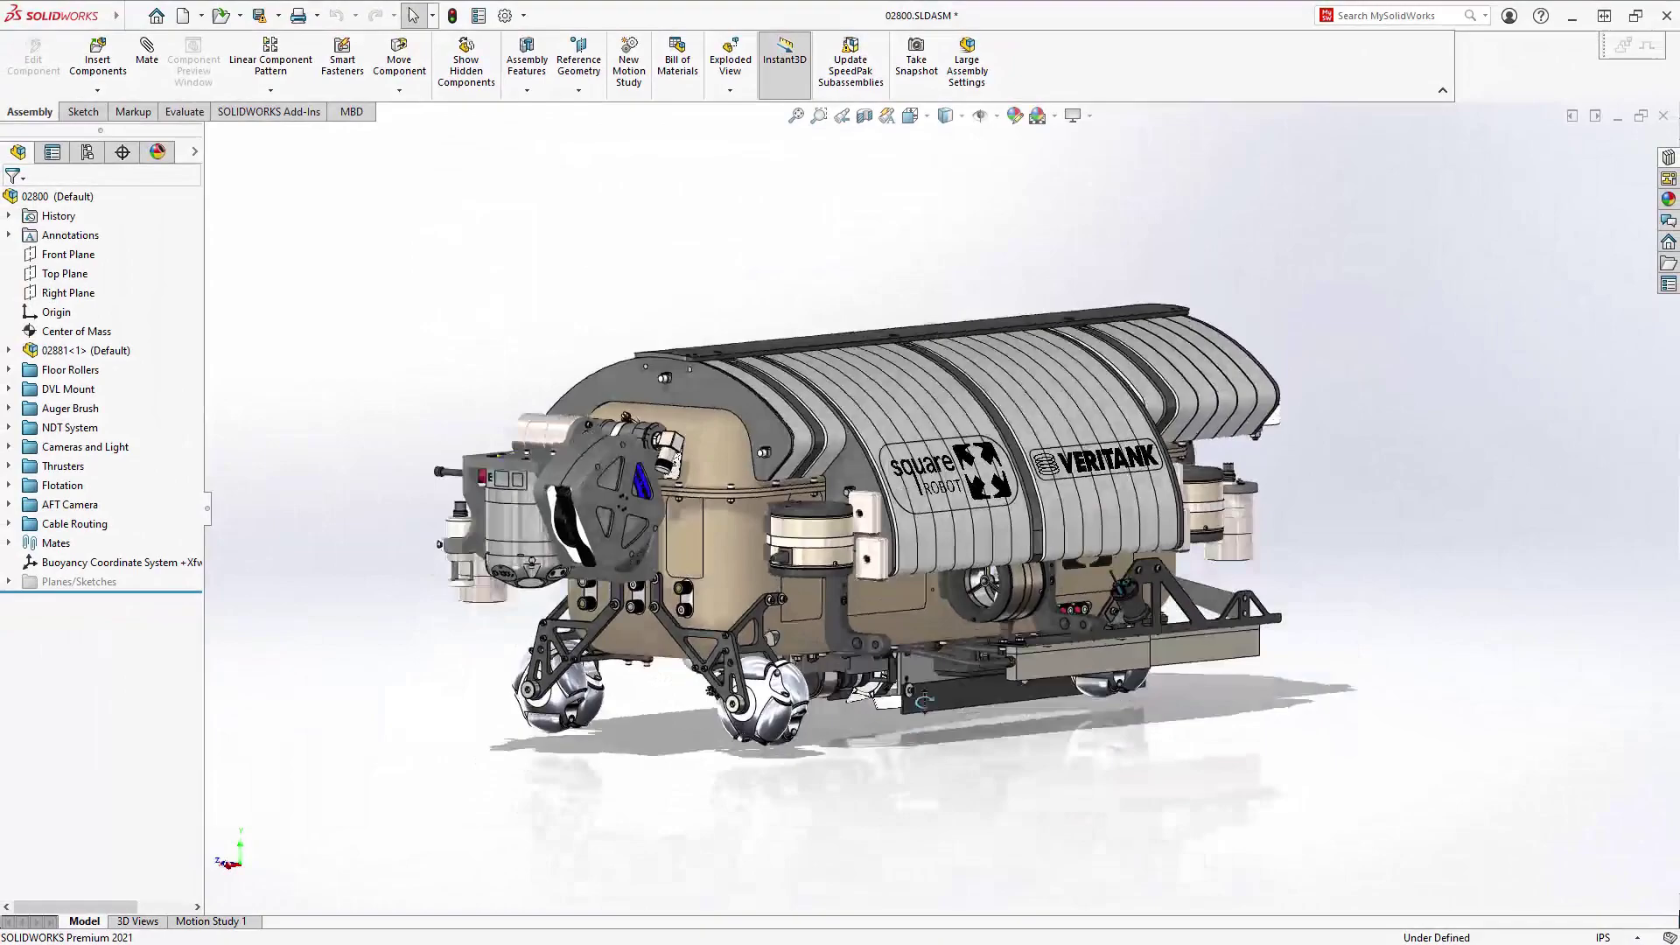
pyautogui.moveTo(581, 605); pyautogui.dragTo(787, 526, button='middle')
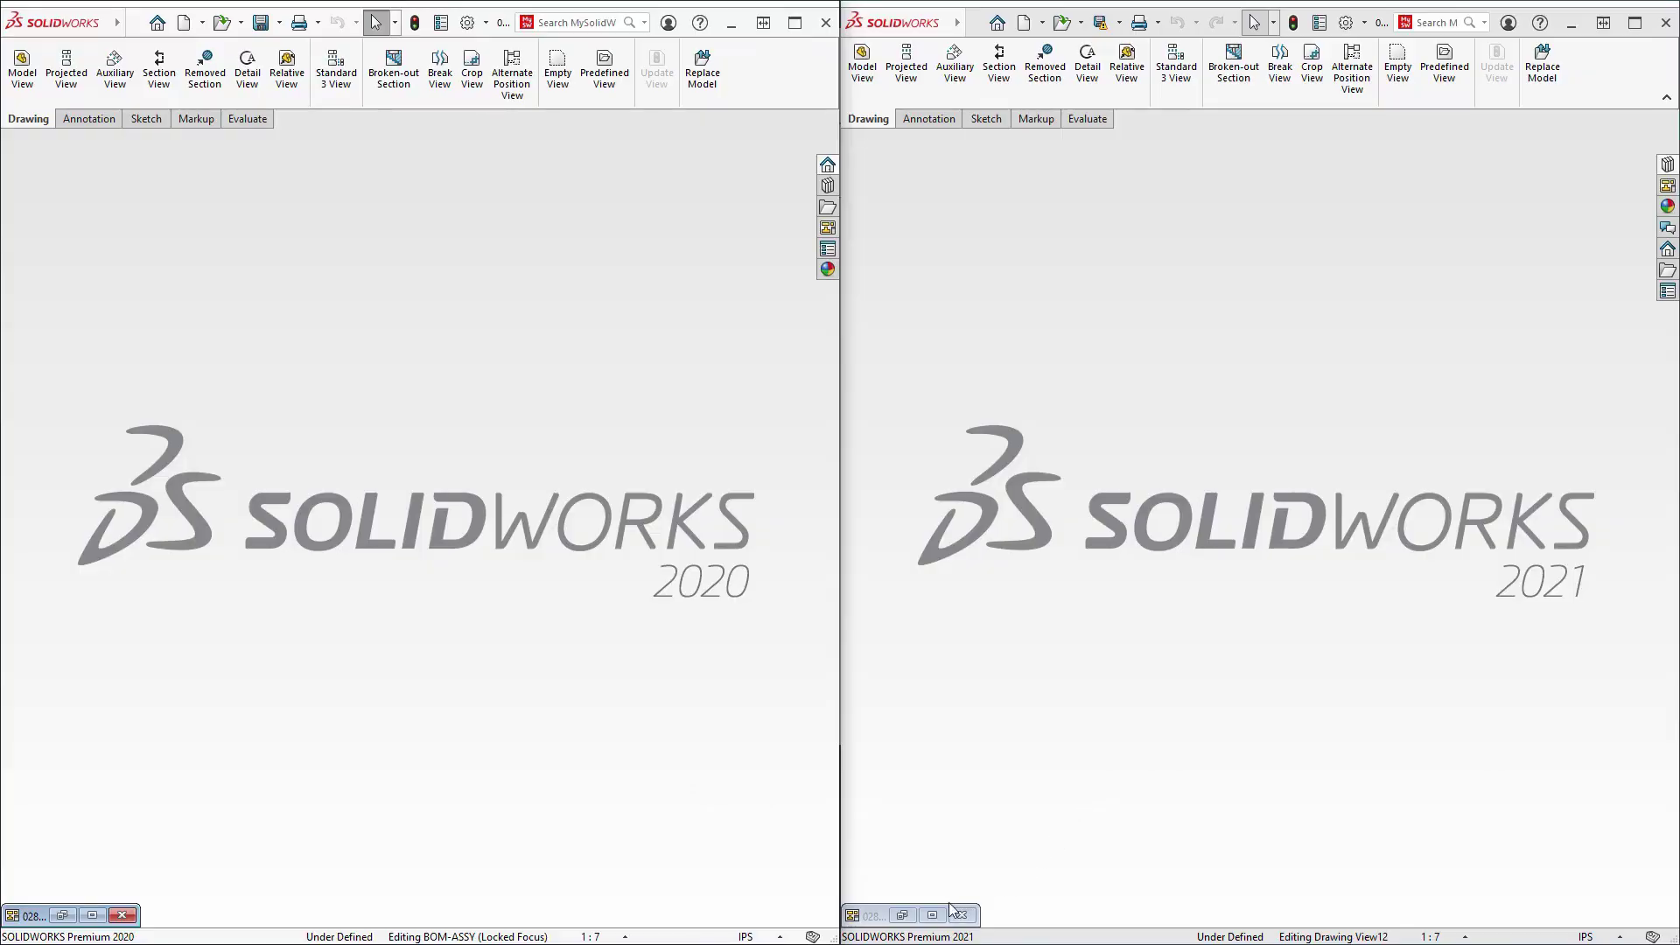
# Restore the drawing in both windows and fit the 2020 exploded sheet to its window
pyautogui.click(935, 914)
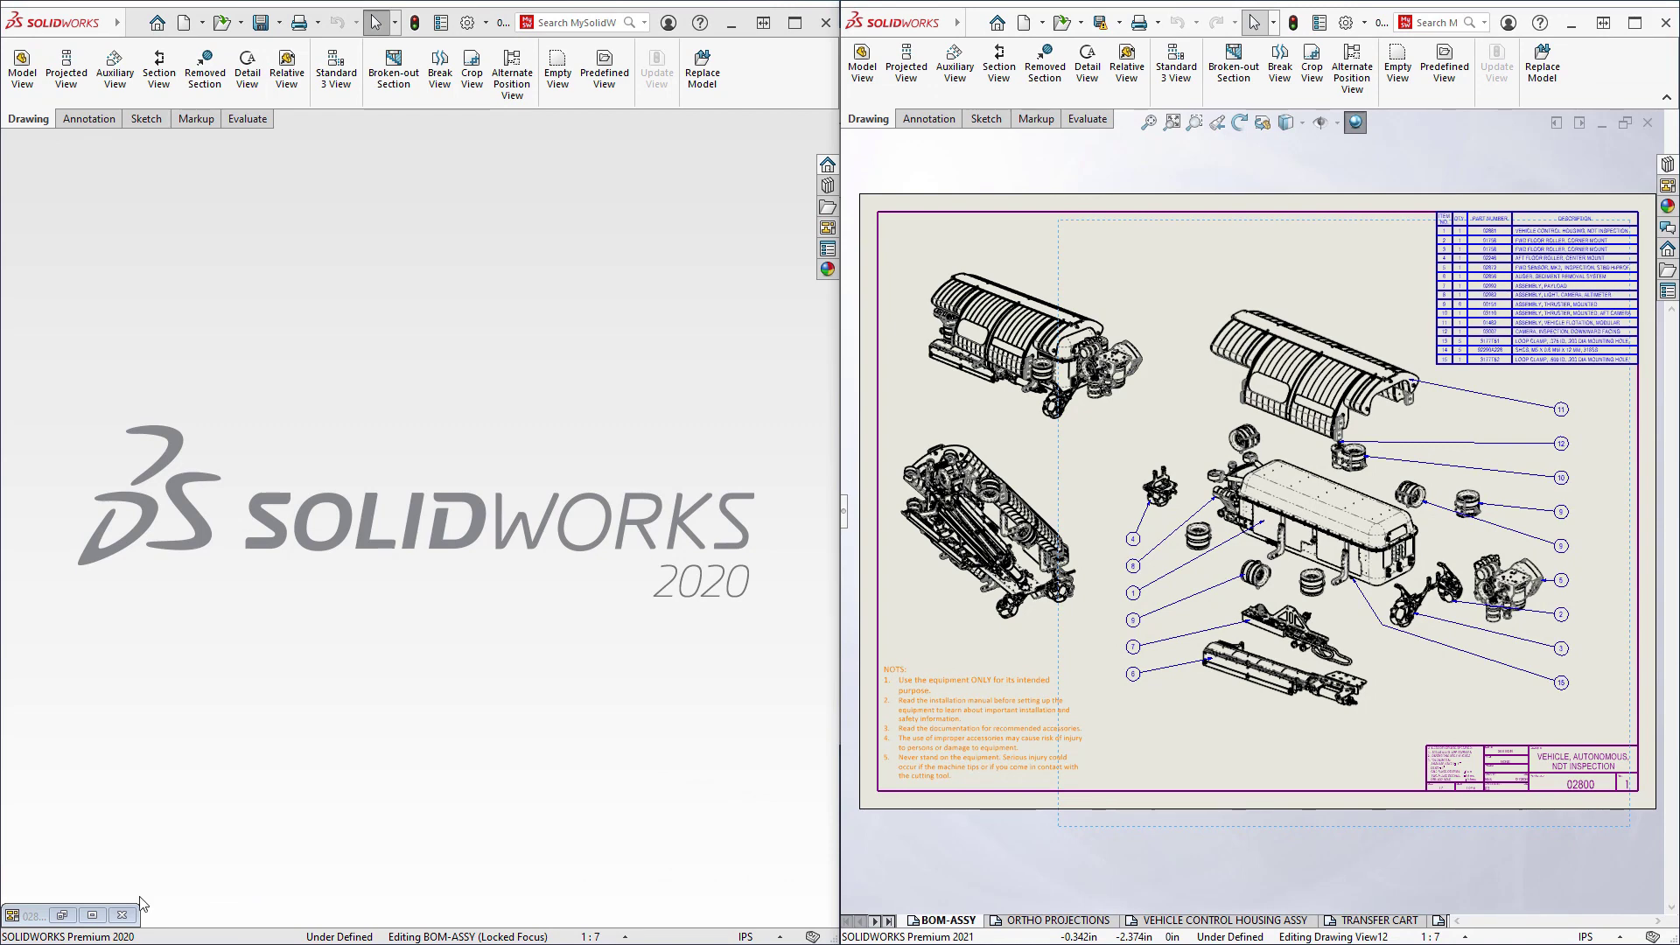
pyautogui.click(98, 917)
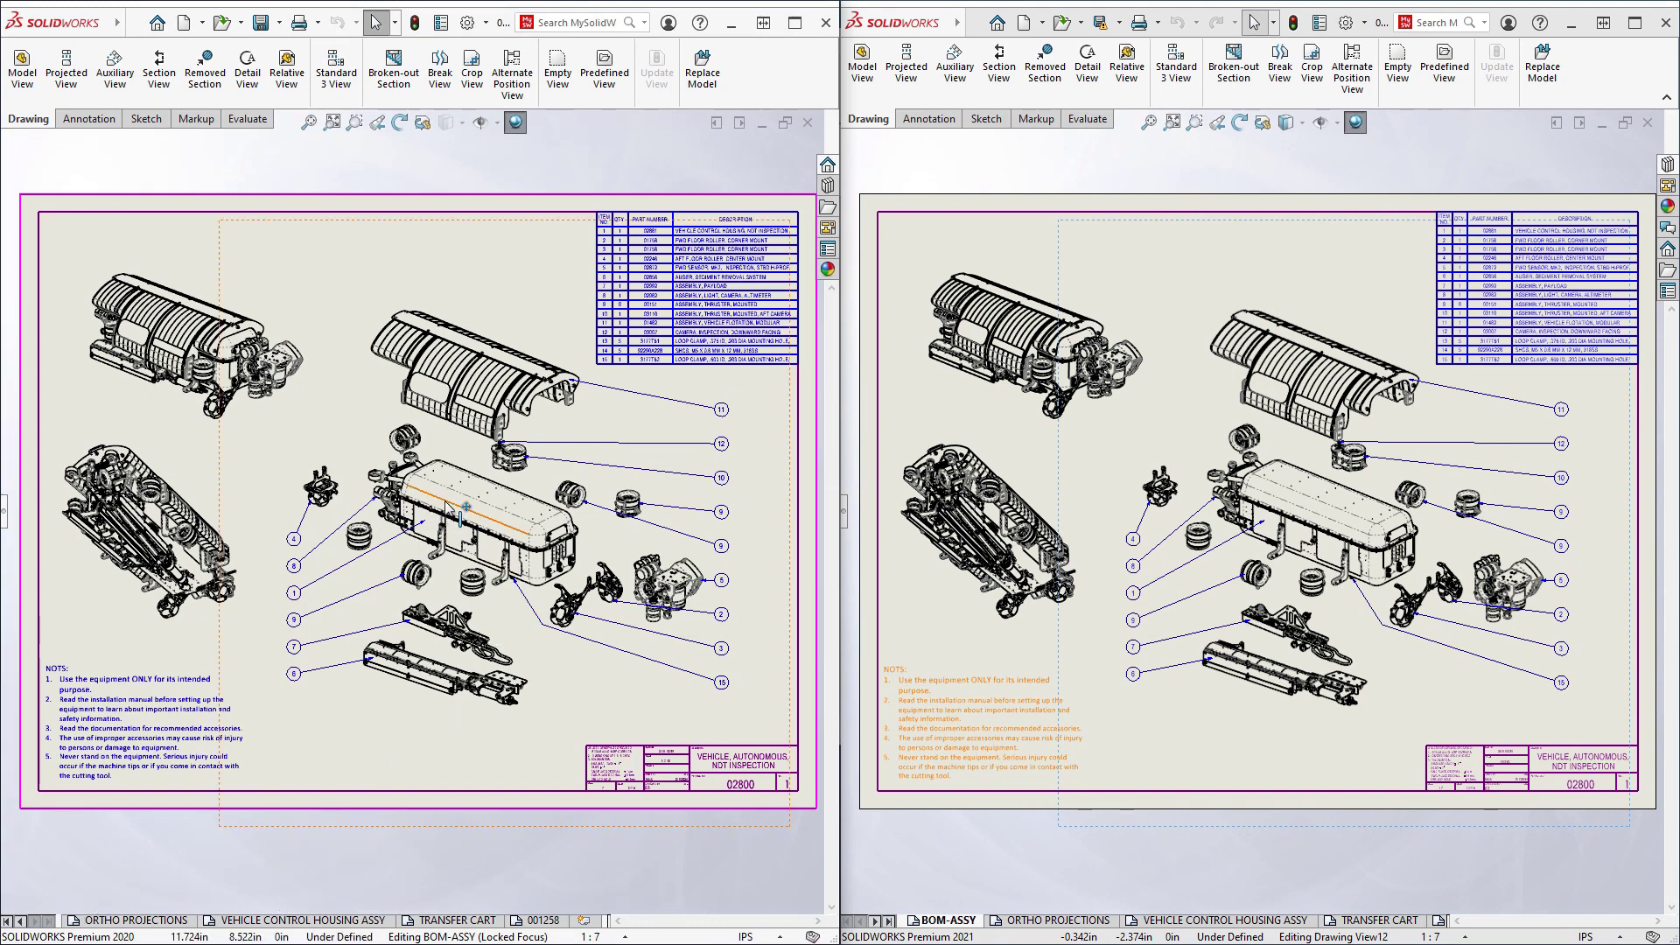
pyautogui.moveTo(459, 491); pyautogui.dragTo(422, 564, button='middle')
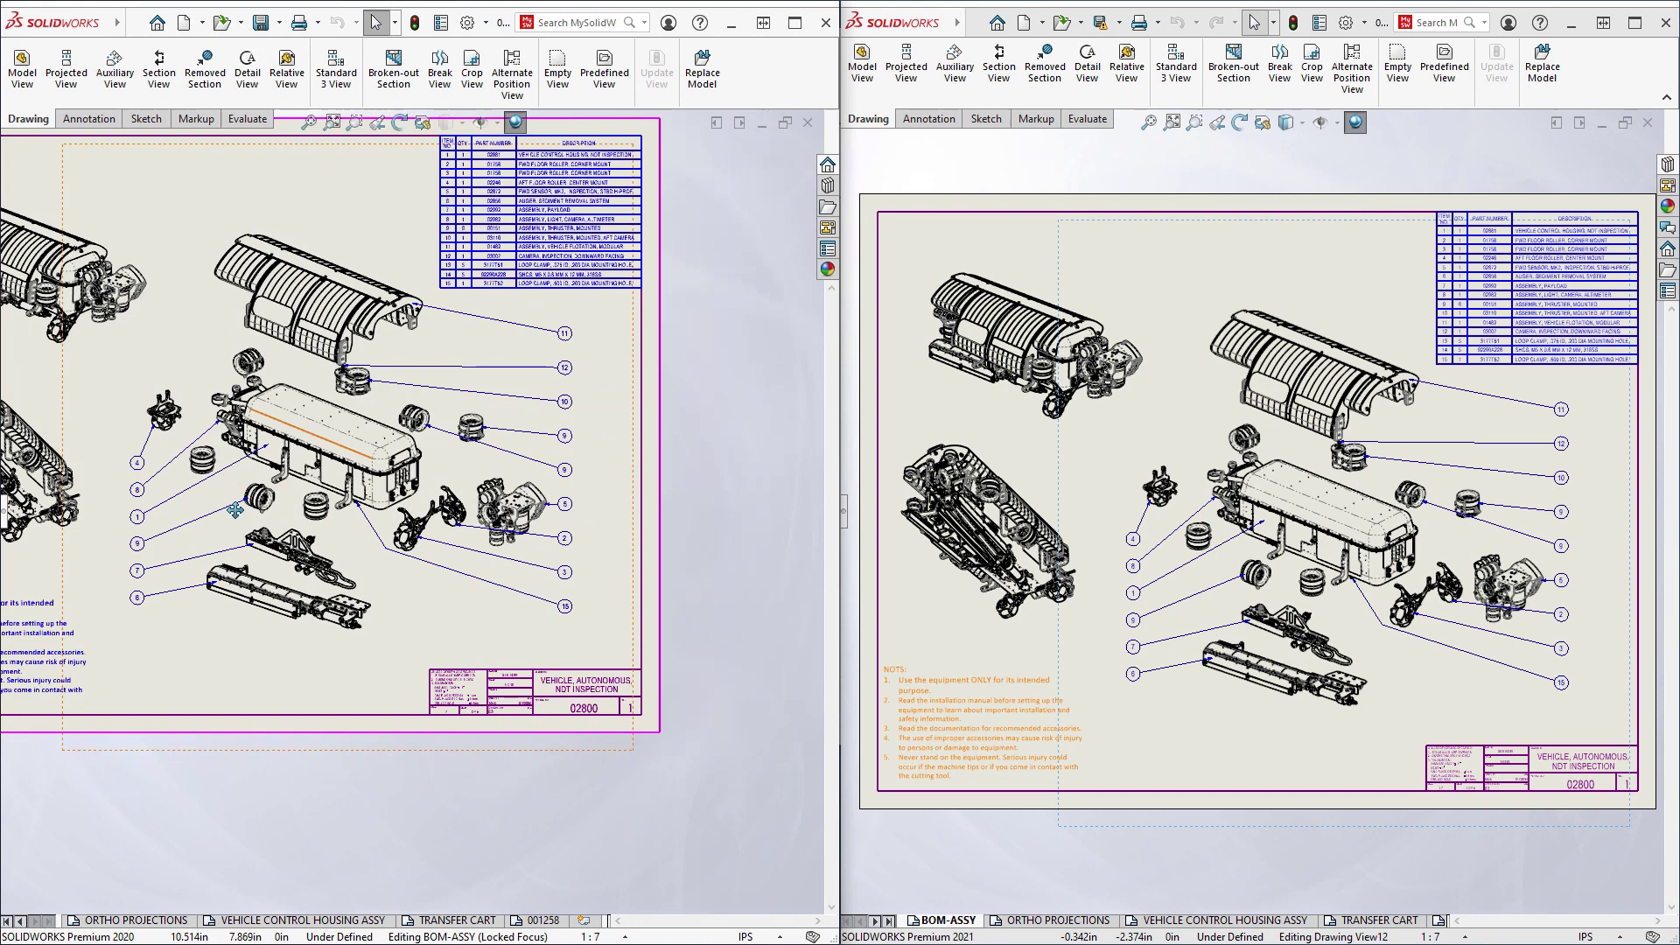
pyautogui.press('f')
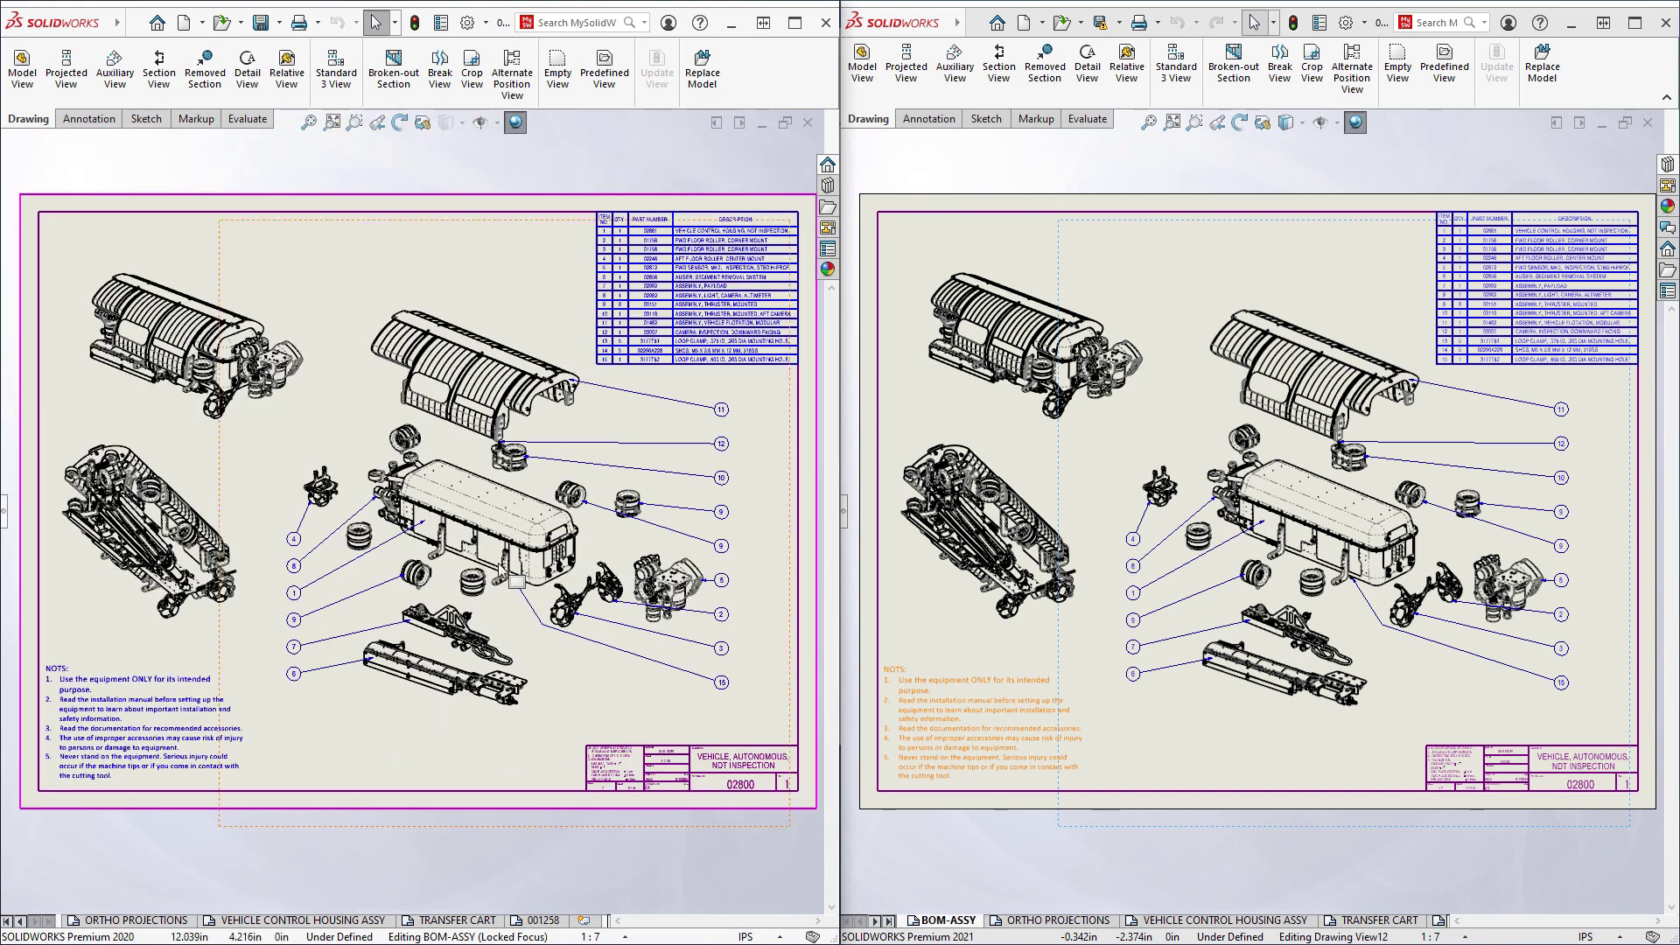
pyautogui.moveTo(466, 480)
pyautogui.mouseDown(button='middle')
pyautogui.moveTo(334, 556)
pyautogui.moveTo(389, 565)
pyautogui.mouseUp(button='middle')
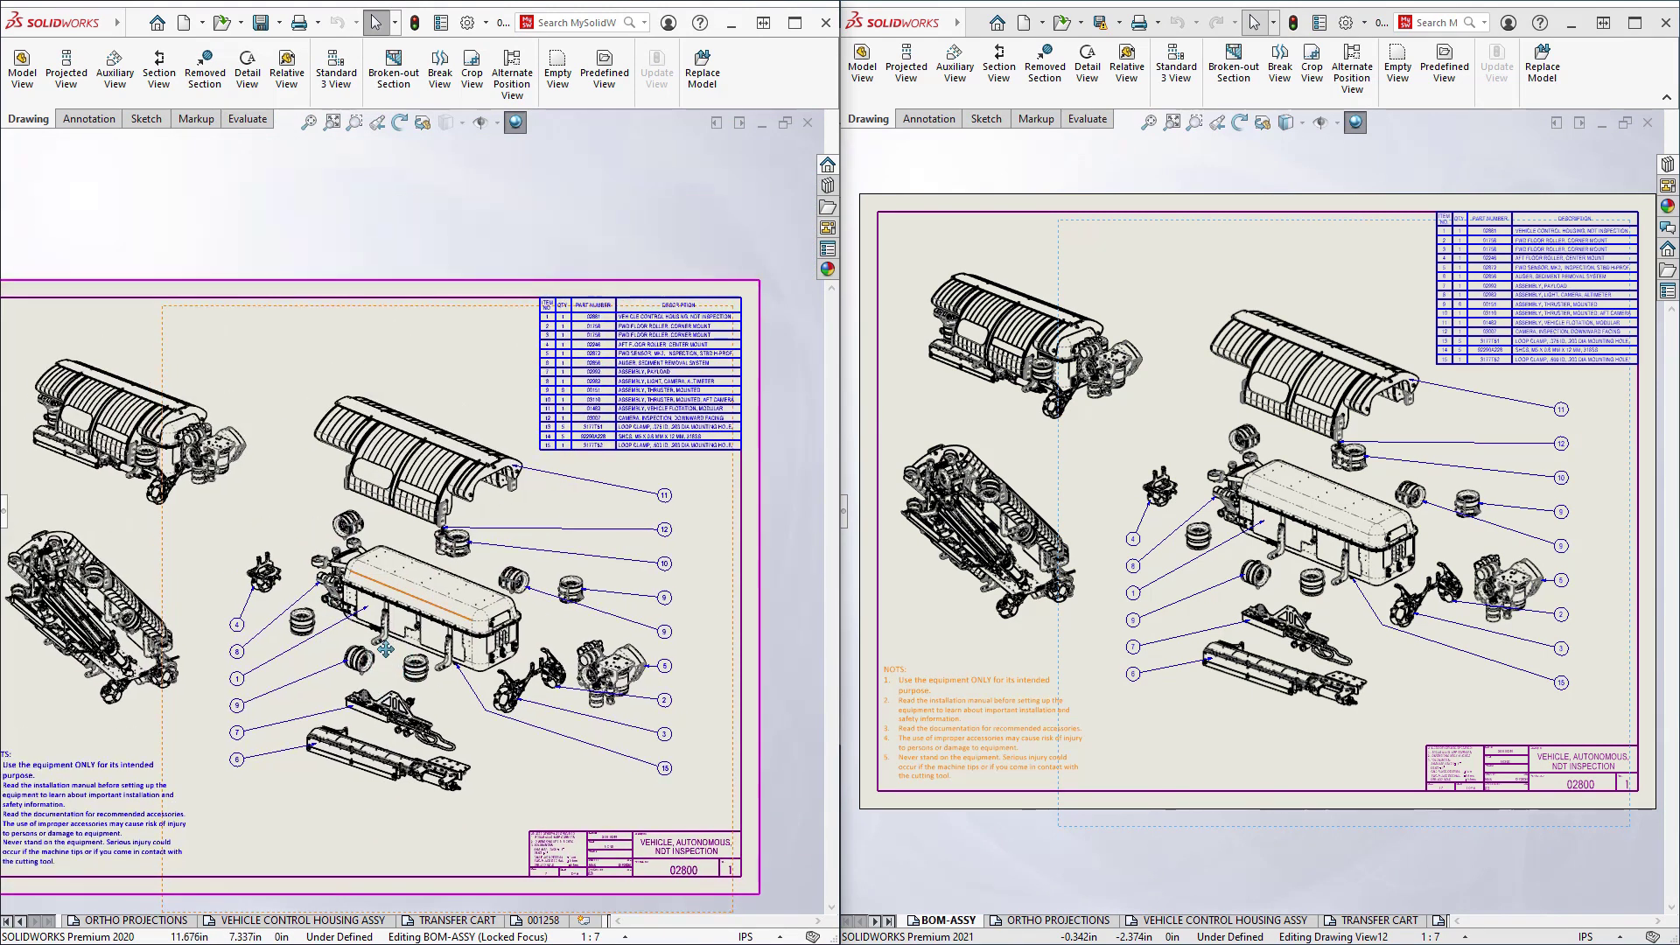
pyautogui.moveTo(390, 566)
pyautogui.mouseDown(button='middle')
pyautogui.moveTo(392, 425)
pyautogui.moveTo(428, 513)
pyautogui.mouseUp(button='middle')
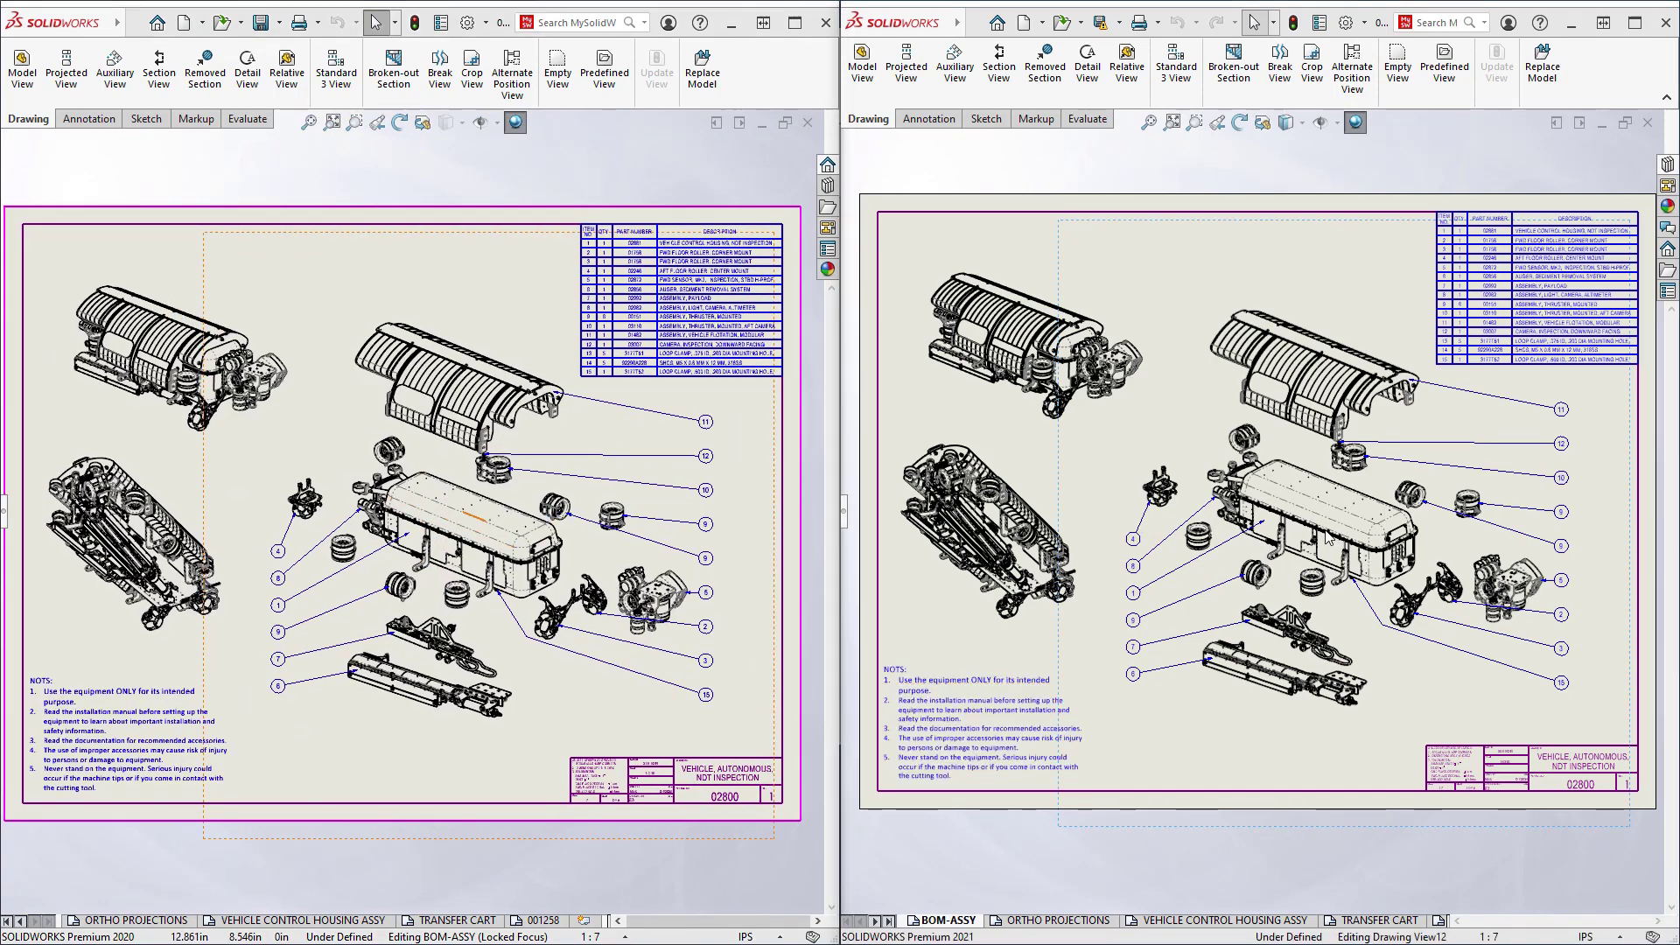
# Reposition and fit the 2021 exploded sheet to its window to match the 2020 one
pyautogui.moveTo(1331, 540)
pyautogui.mouseDown(button='middle')
pyautogui.moveTo(1311, 358)
pyautogui.moveTo(1296, 579)
pyautogui.mouseUp(button='middle')
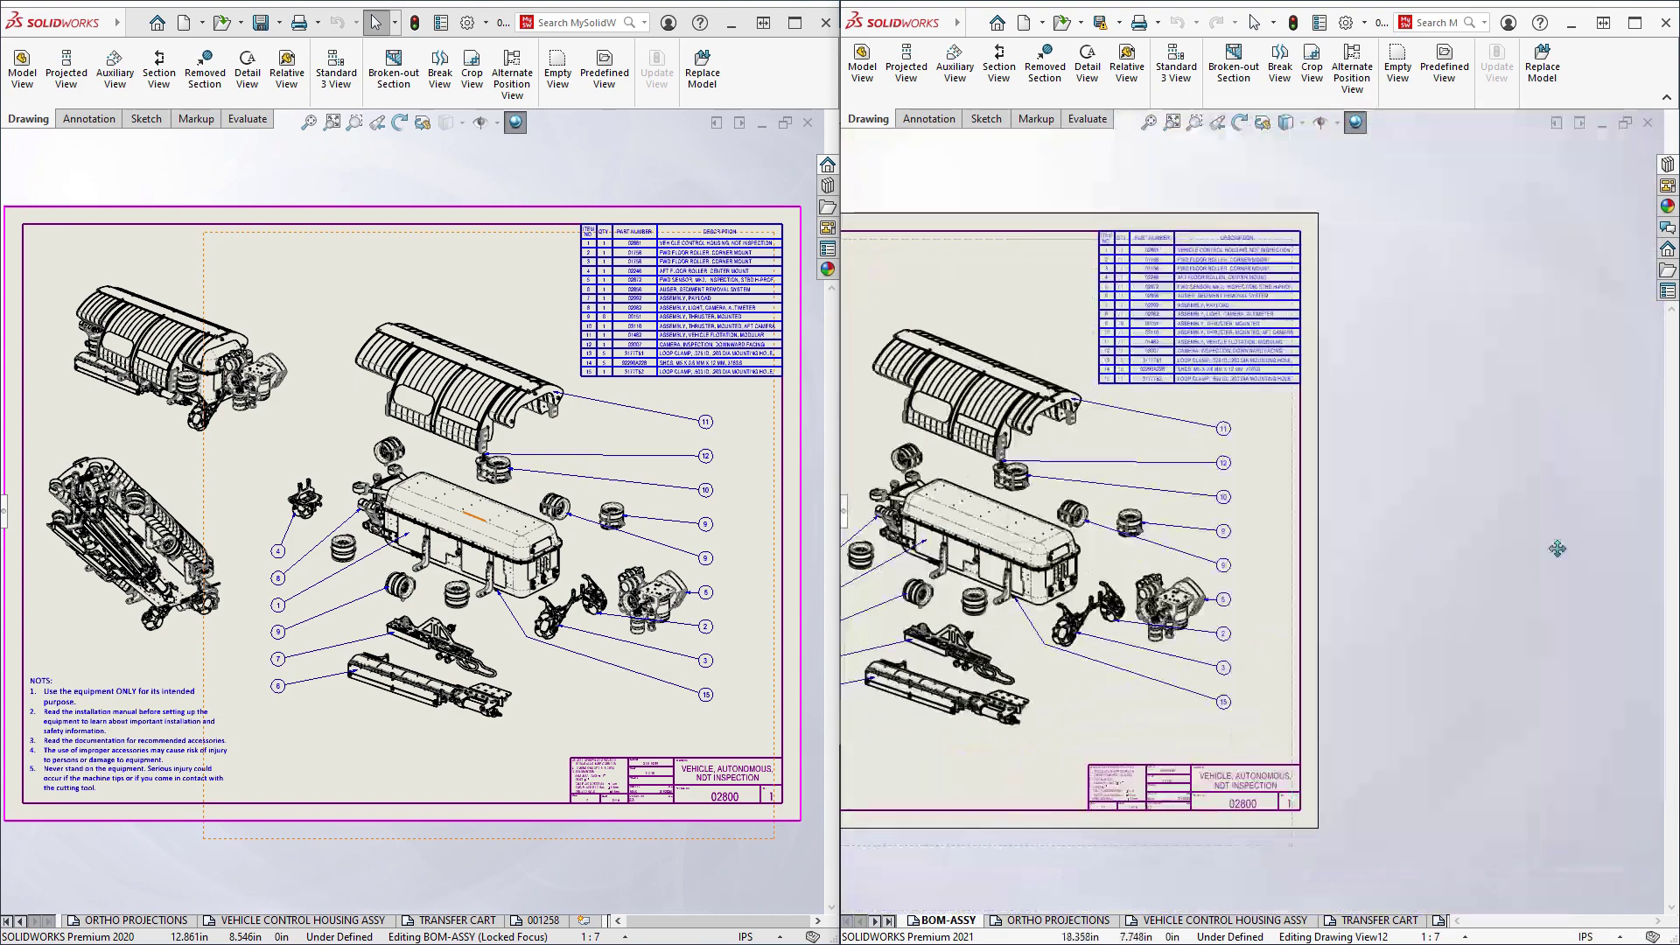
pyautogui.moveTo(1295, 578); pyautogui.dragTo(1383, 469, button='middle')
pyautogui.press('f')
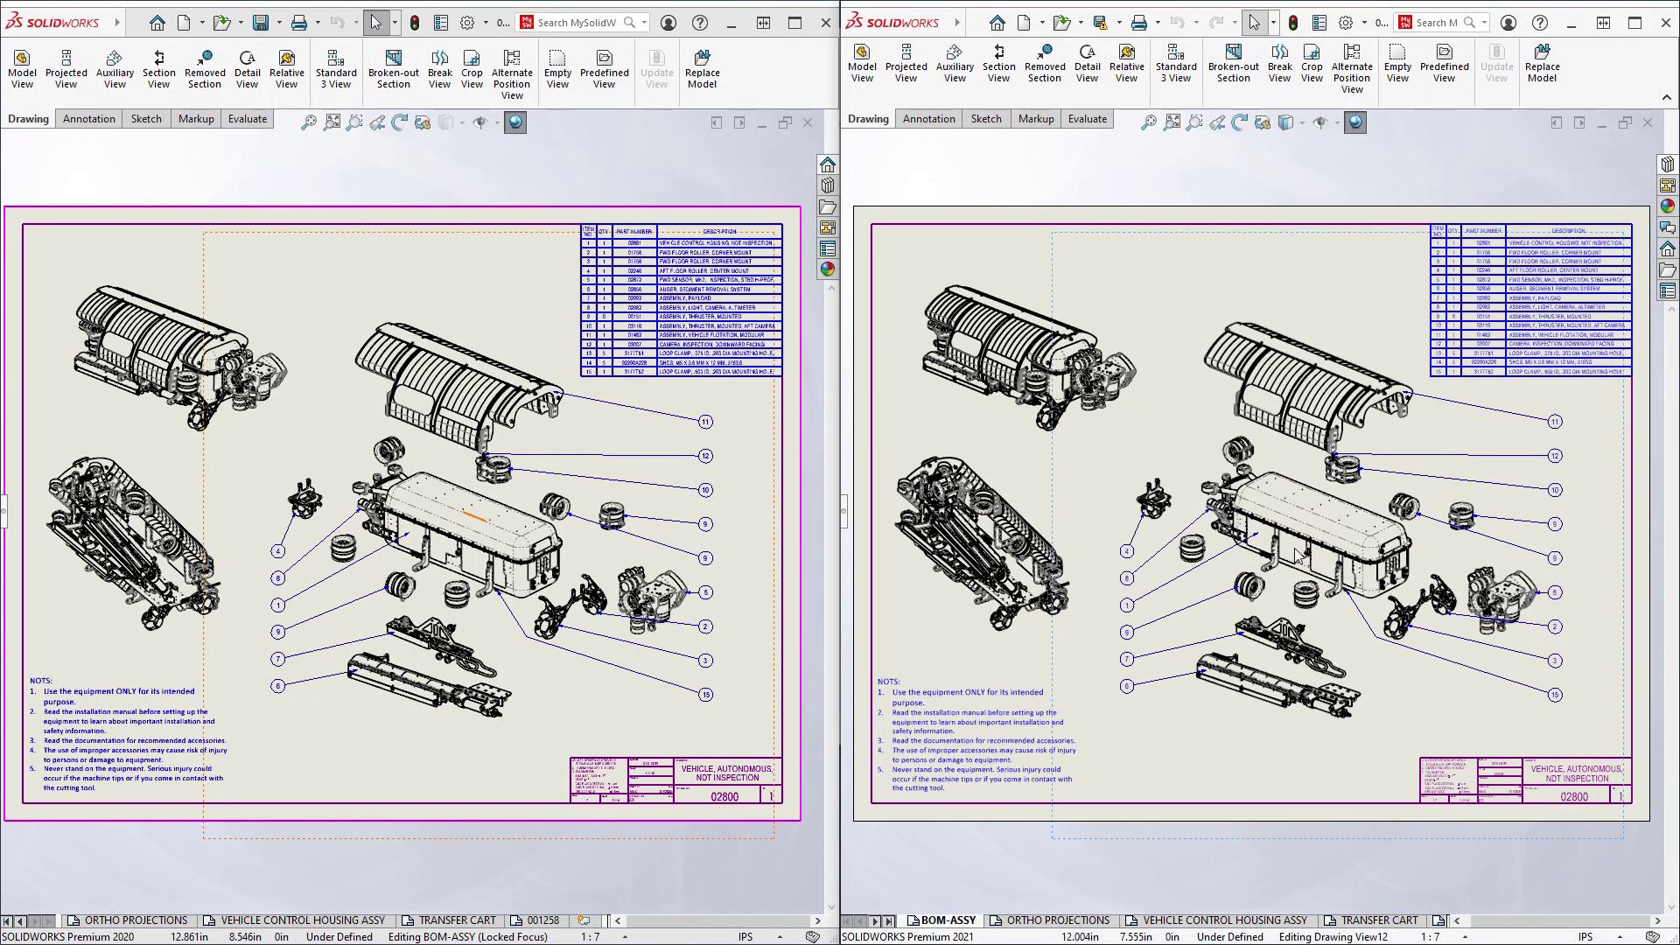
pyautogui.scroll(-1, 1328, 550)
pyautogui.scroll(-2, 1323, 532)
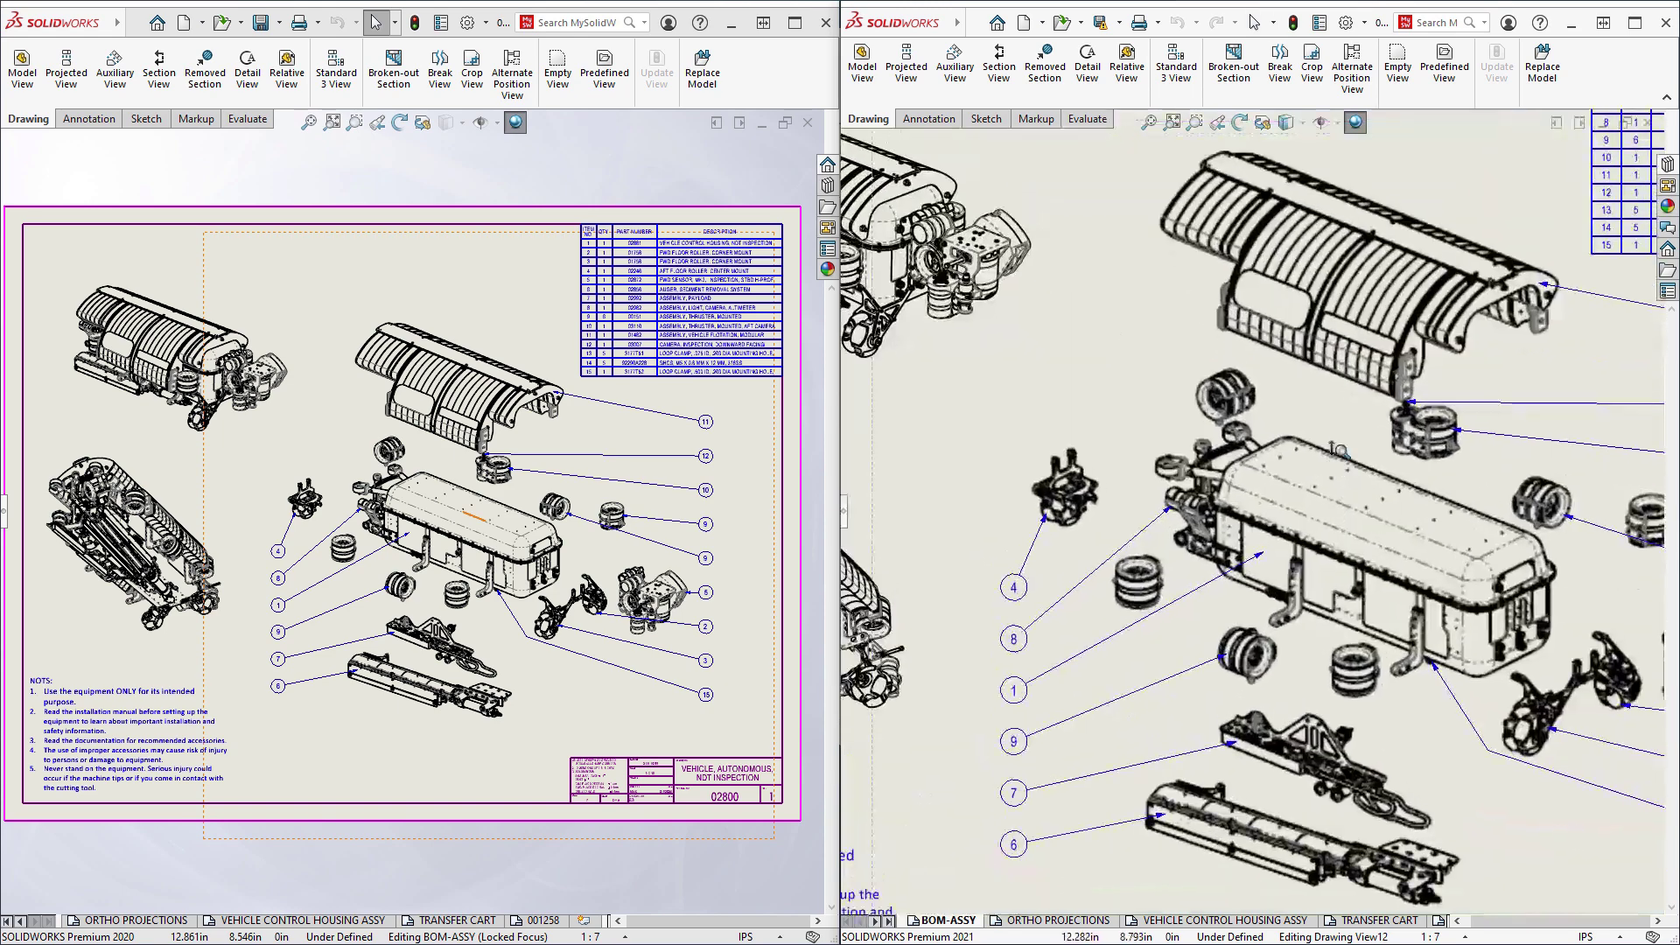
pyautogui.scroll(-2, 1317, 512)
pyautogui.scroll(-2, 1313, 484)
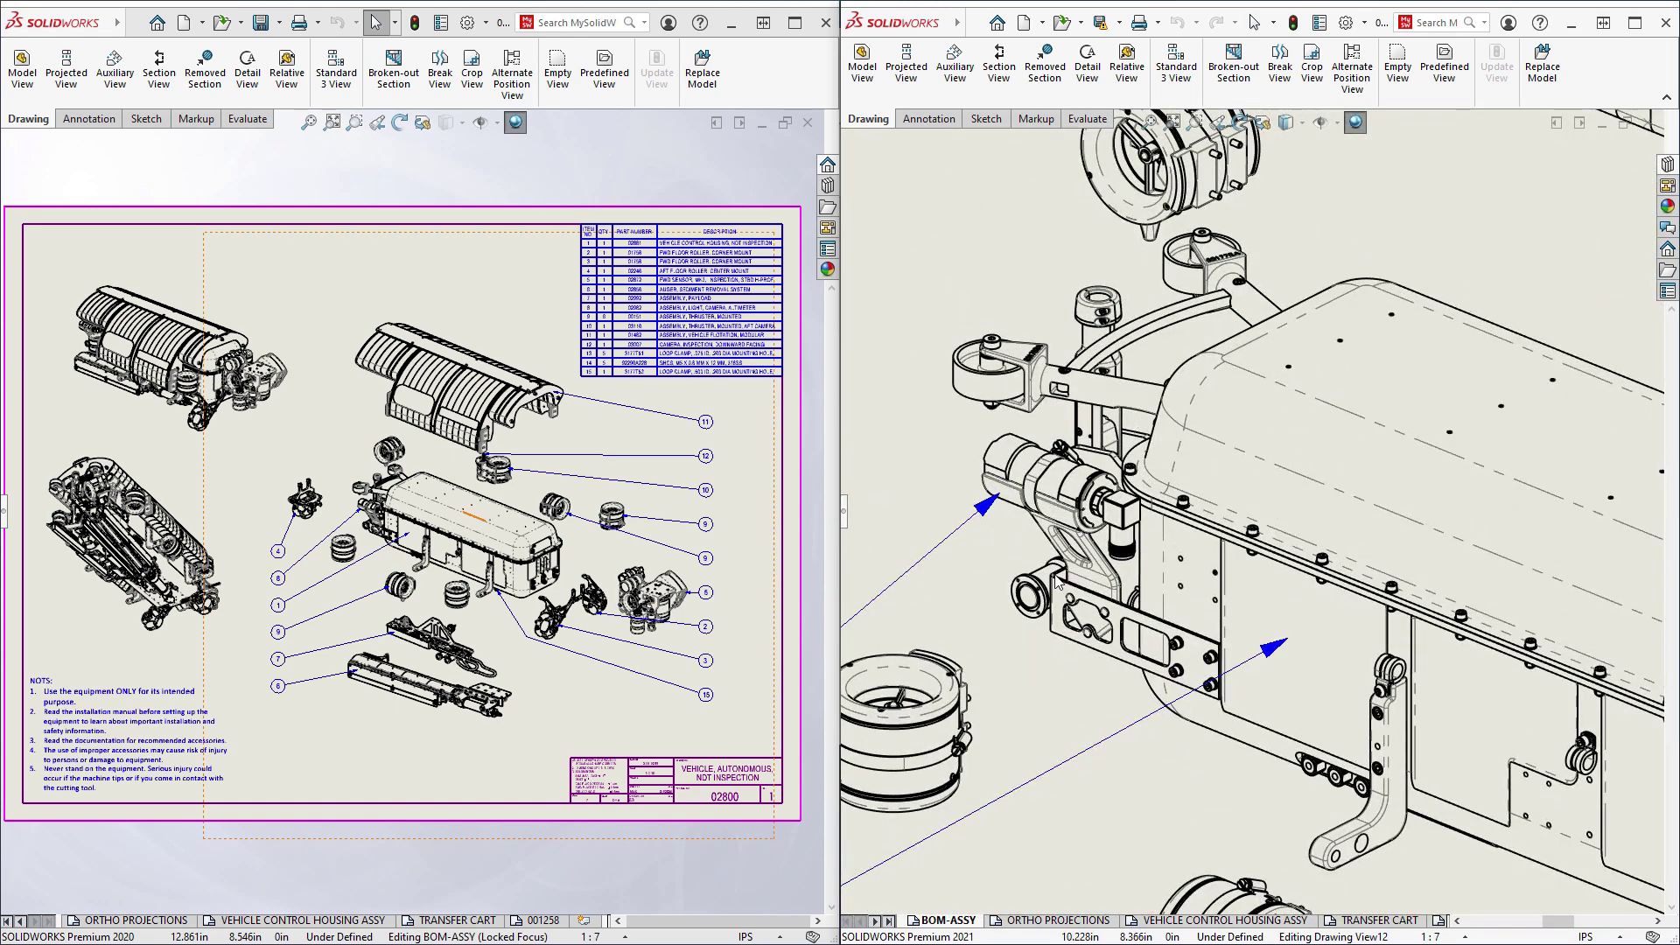
# Pan the 2021 exploded view down to the lower housing parts and chassis
pyautogui.moveTo(1216, 677); pyautogui.dragTo(1104, 393, button='middle')
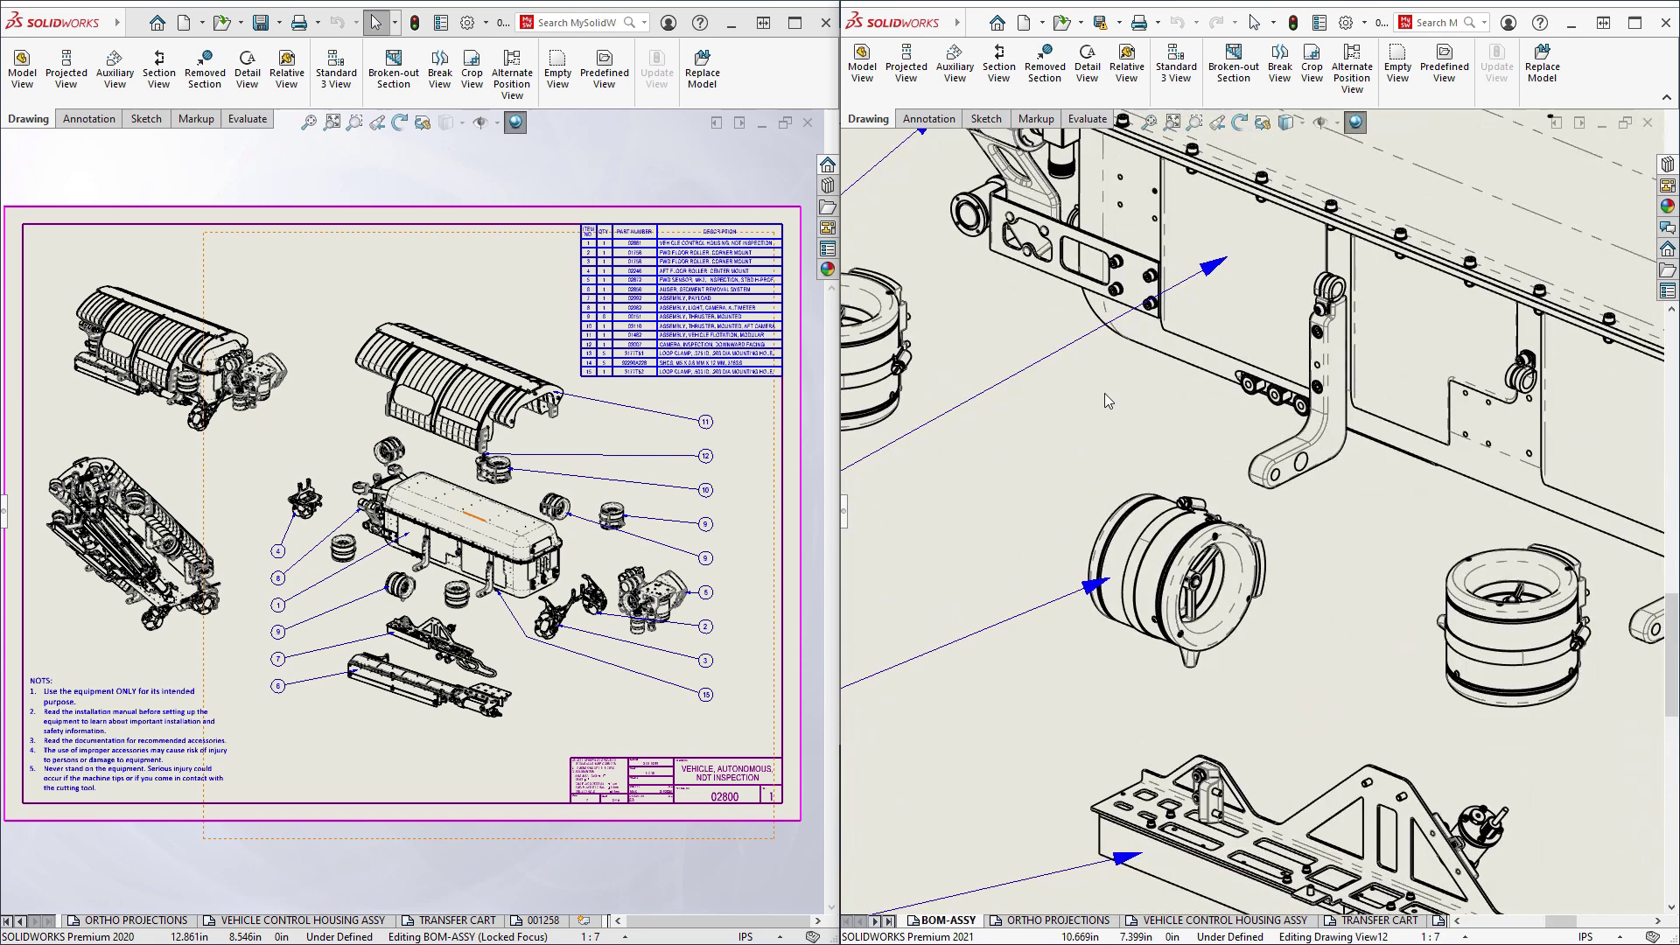
pyautogui.scroll(-2, 996, 484)
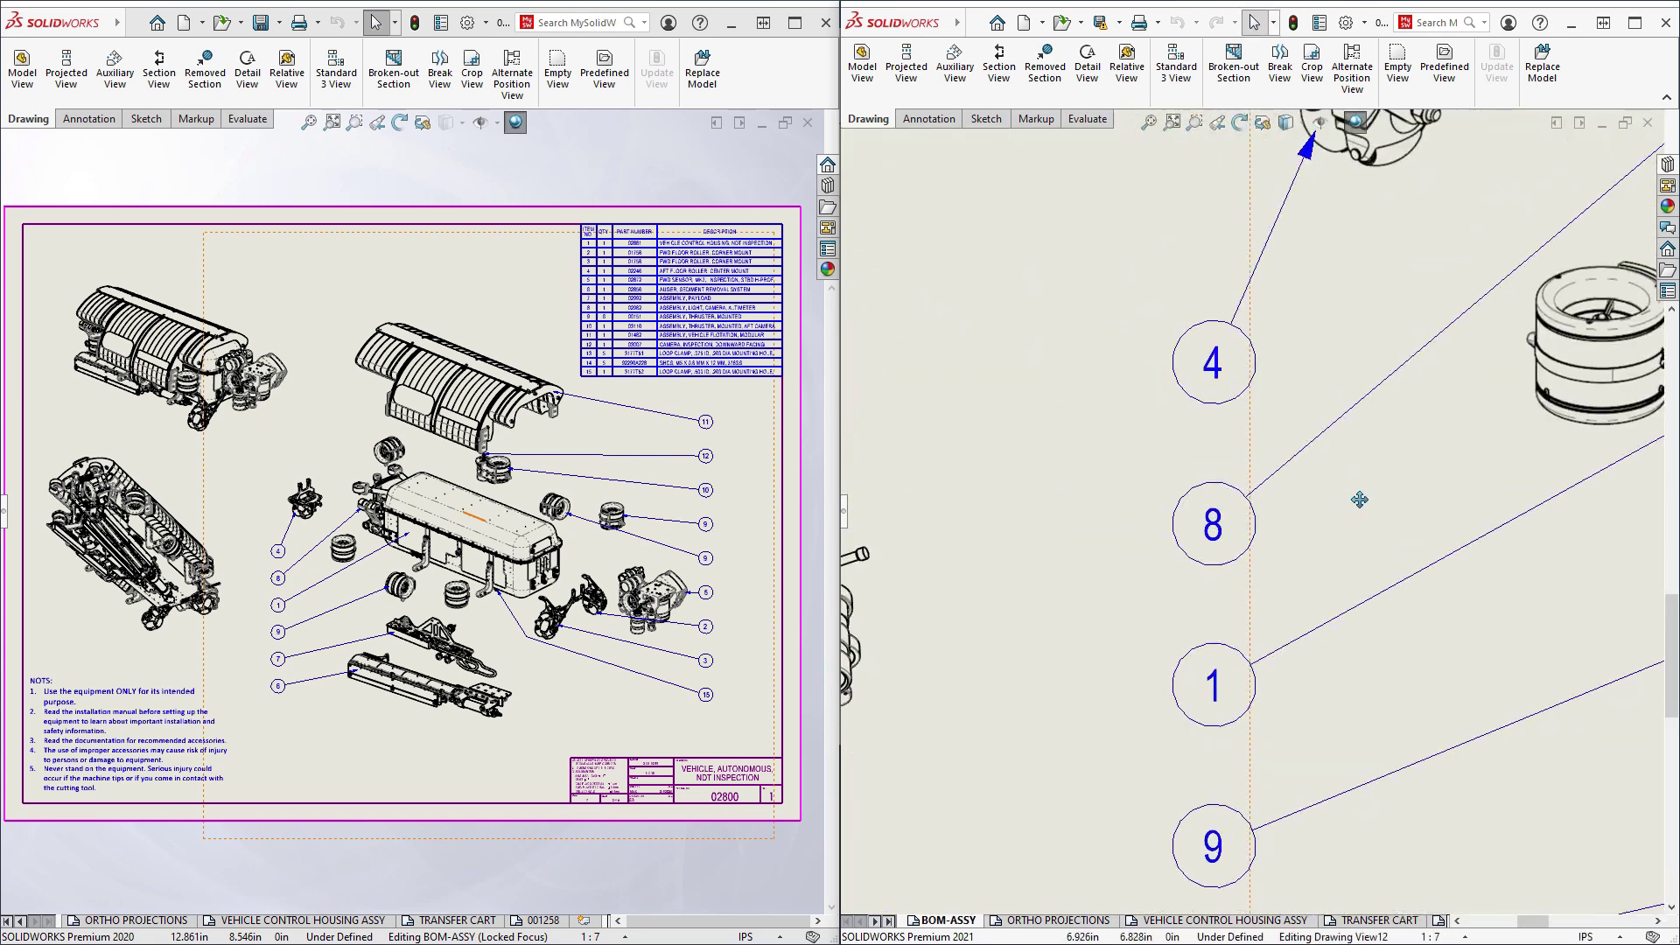
pyautogui.scroll(2, 1230, 497)
pyautogui.scroll(-1, 1159, 467)
pyautogui.scroll(-1, 1166, 370)
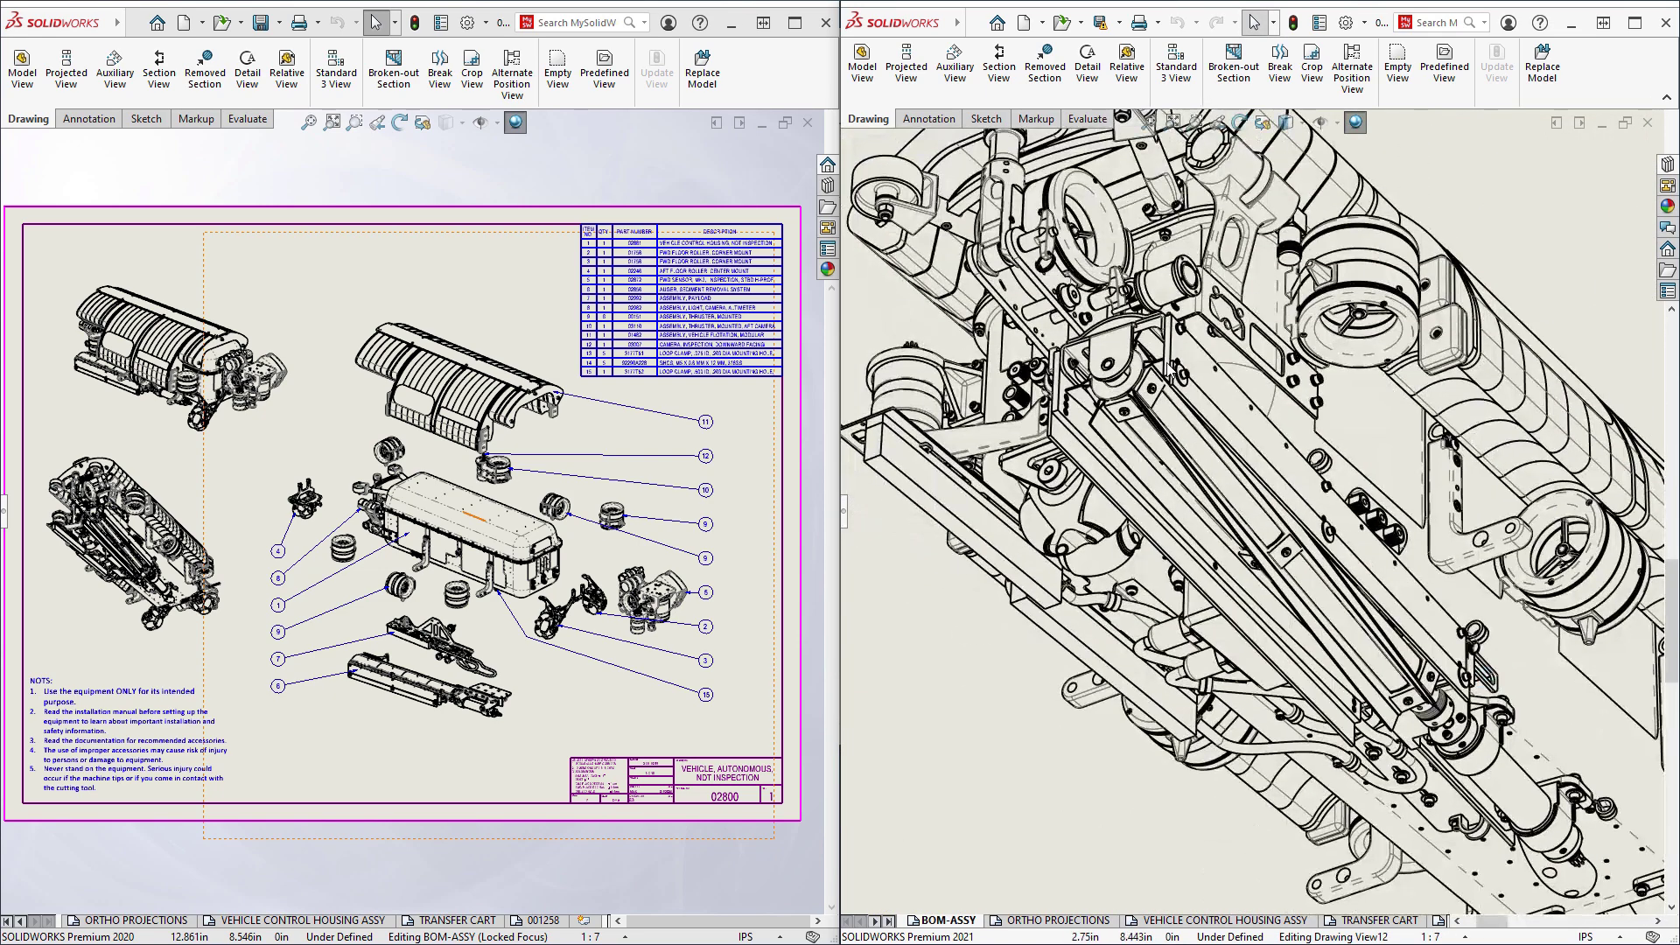
pyautogui.scroll(2, 1222, 467)
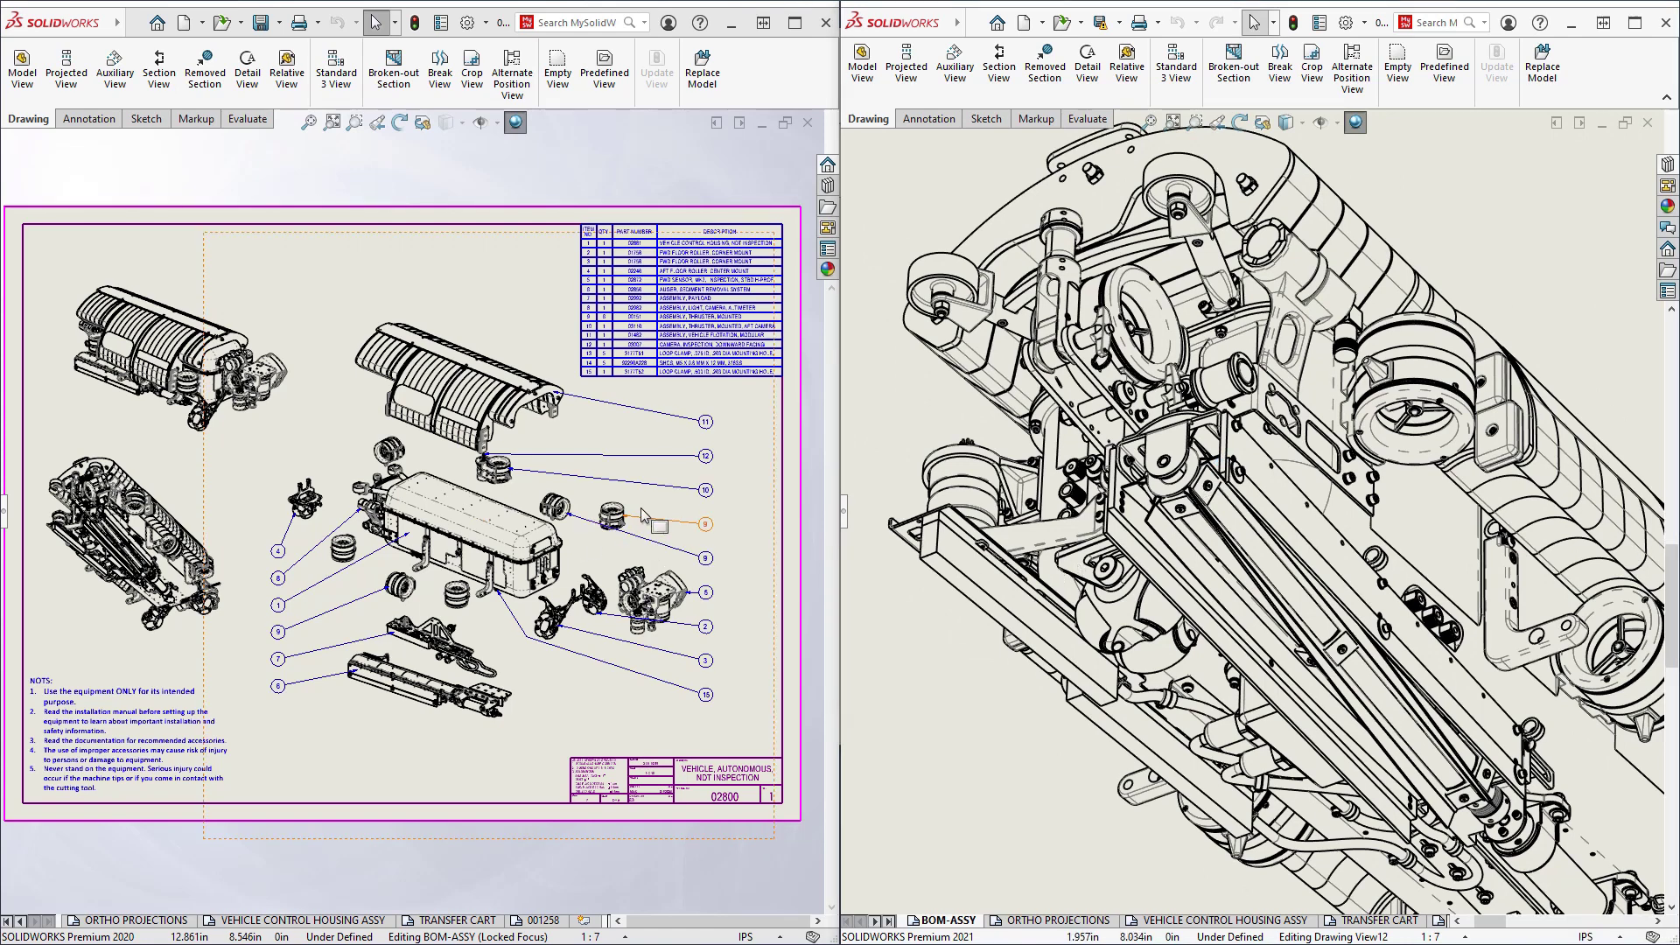
pyautogui.scroll(-1, 640, 506)
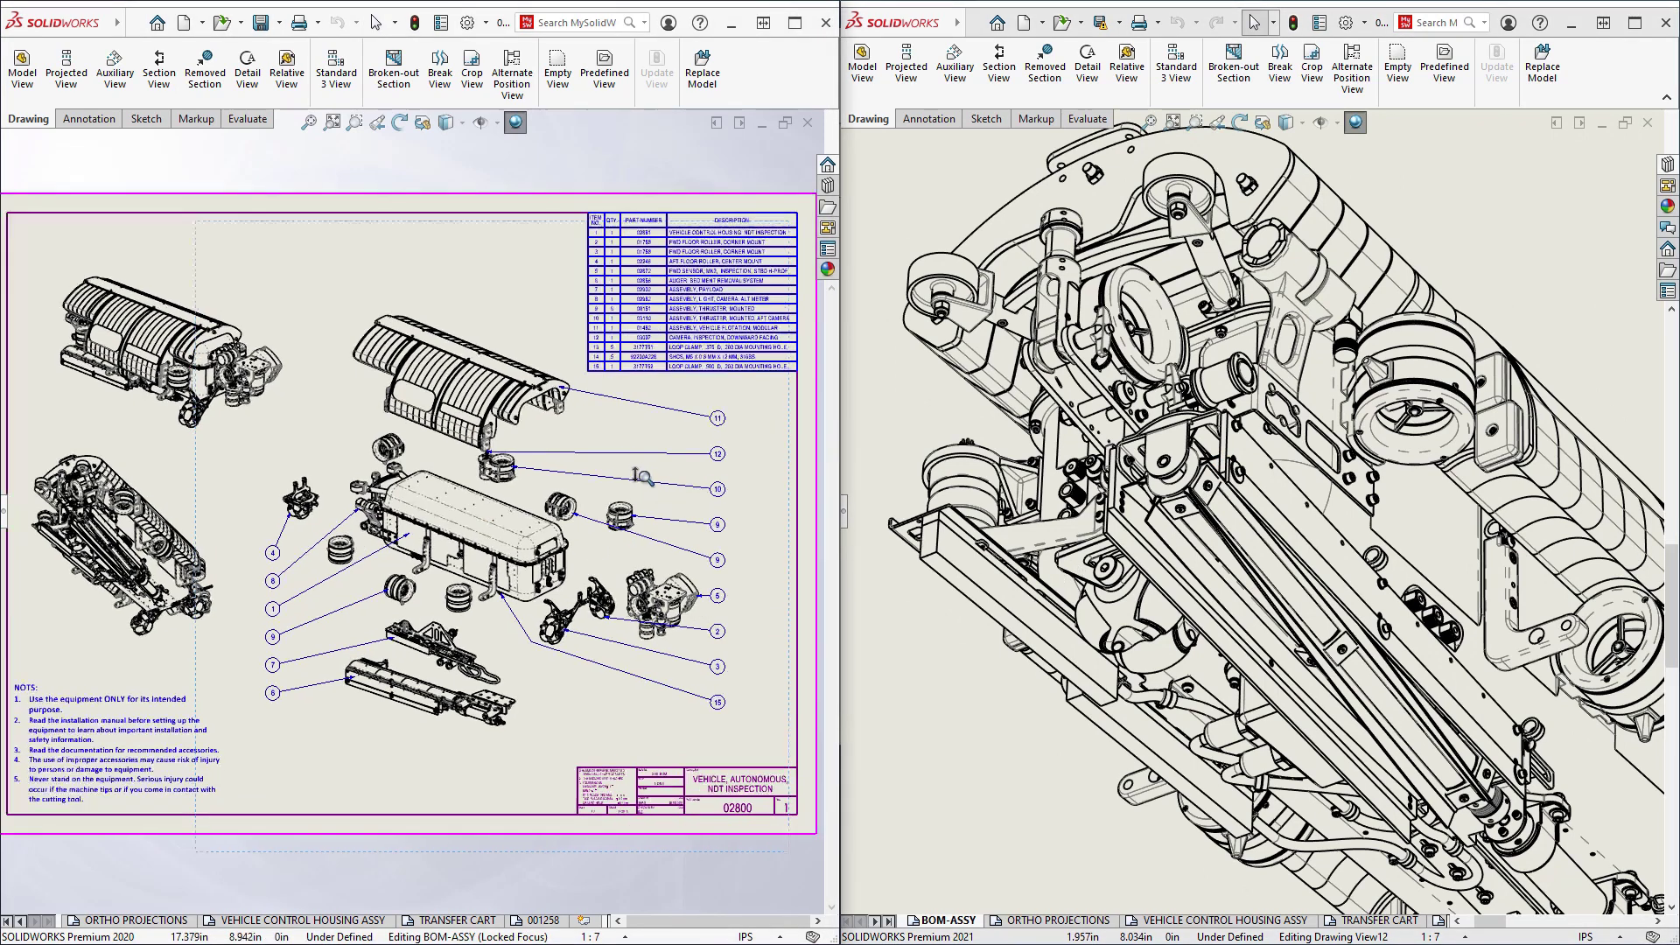
pyautogui.scroll(-1, 644, 460)
pyautogui.scroll(-1, 643, 419)
pyautogui.scroll(-1, 644, 391)
pyautogui.scroll(-1, 643, 389)
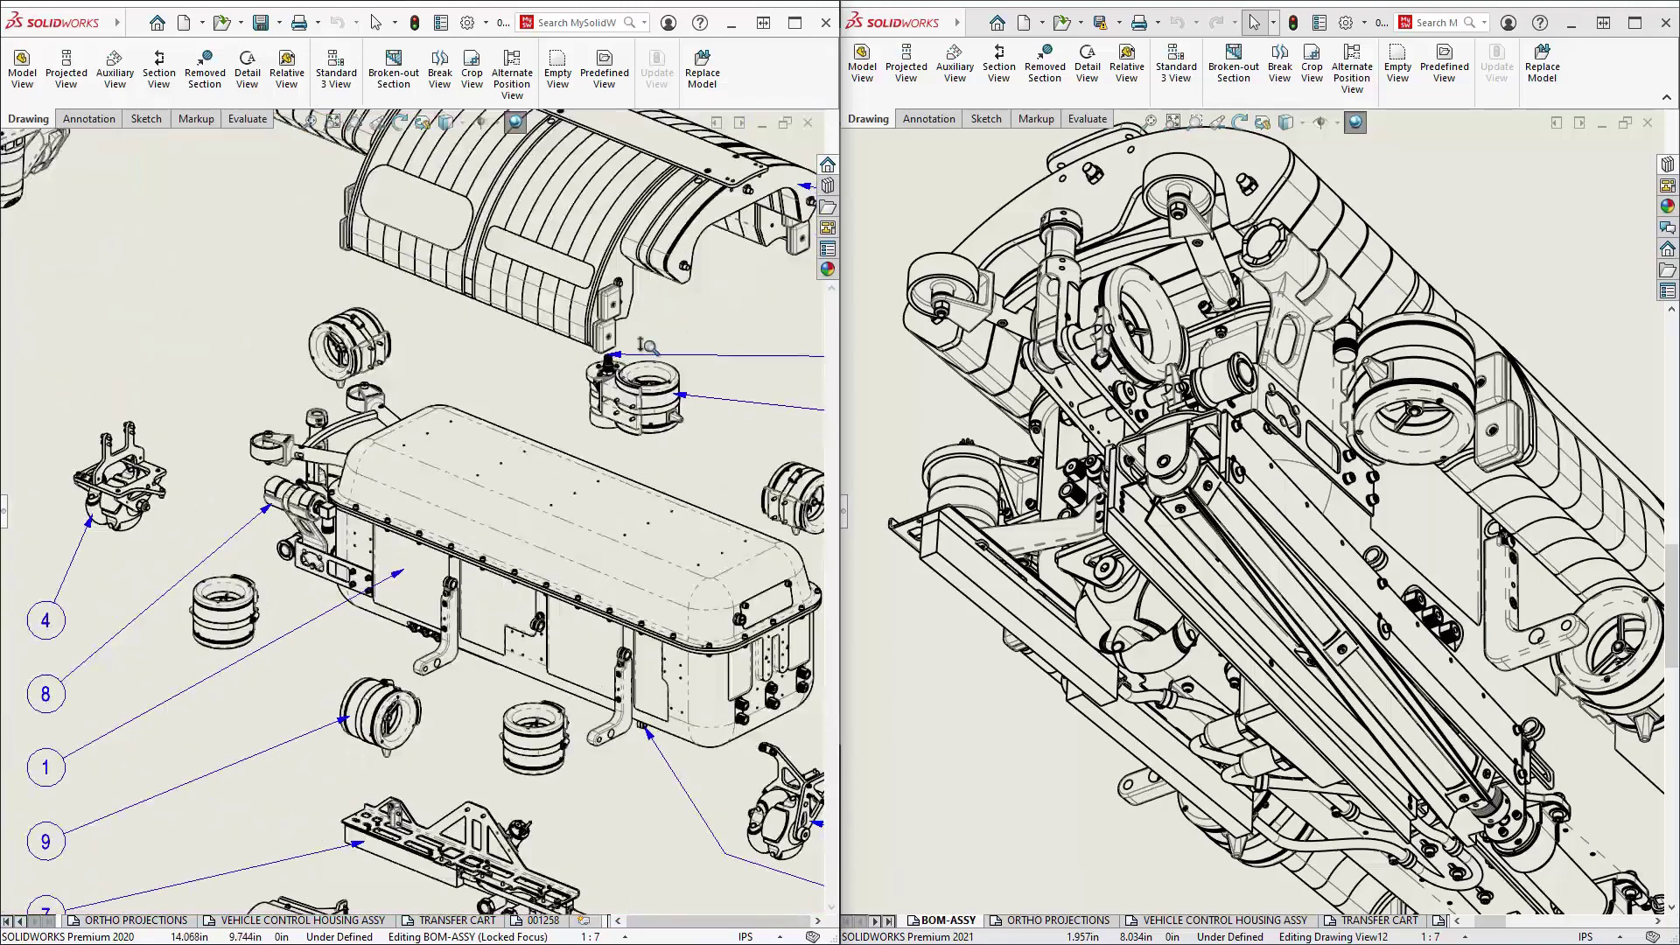
pyautogui.scroll(-1, 645, 381)
pyautogui.scroll(-1, 647, 366)
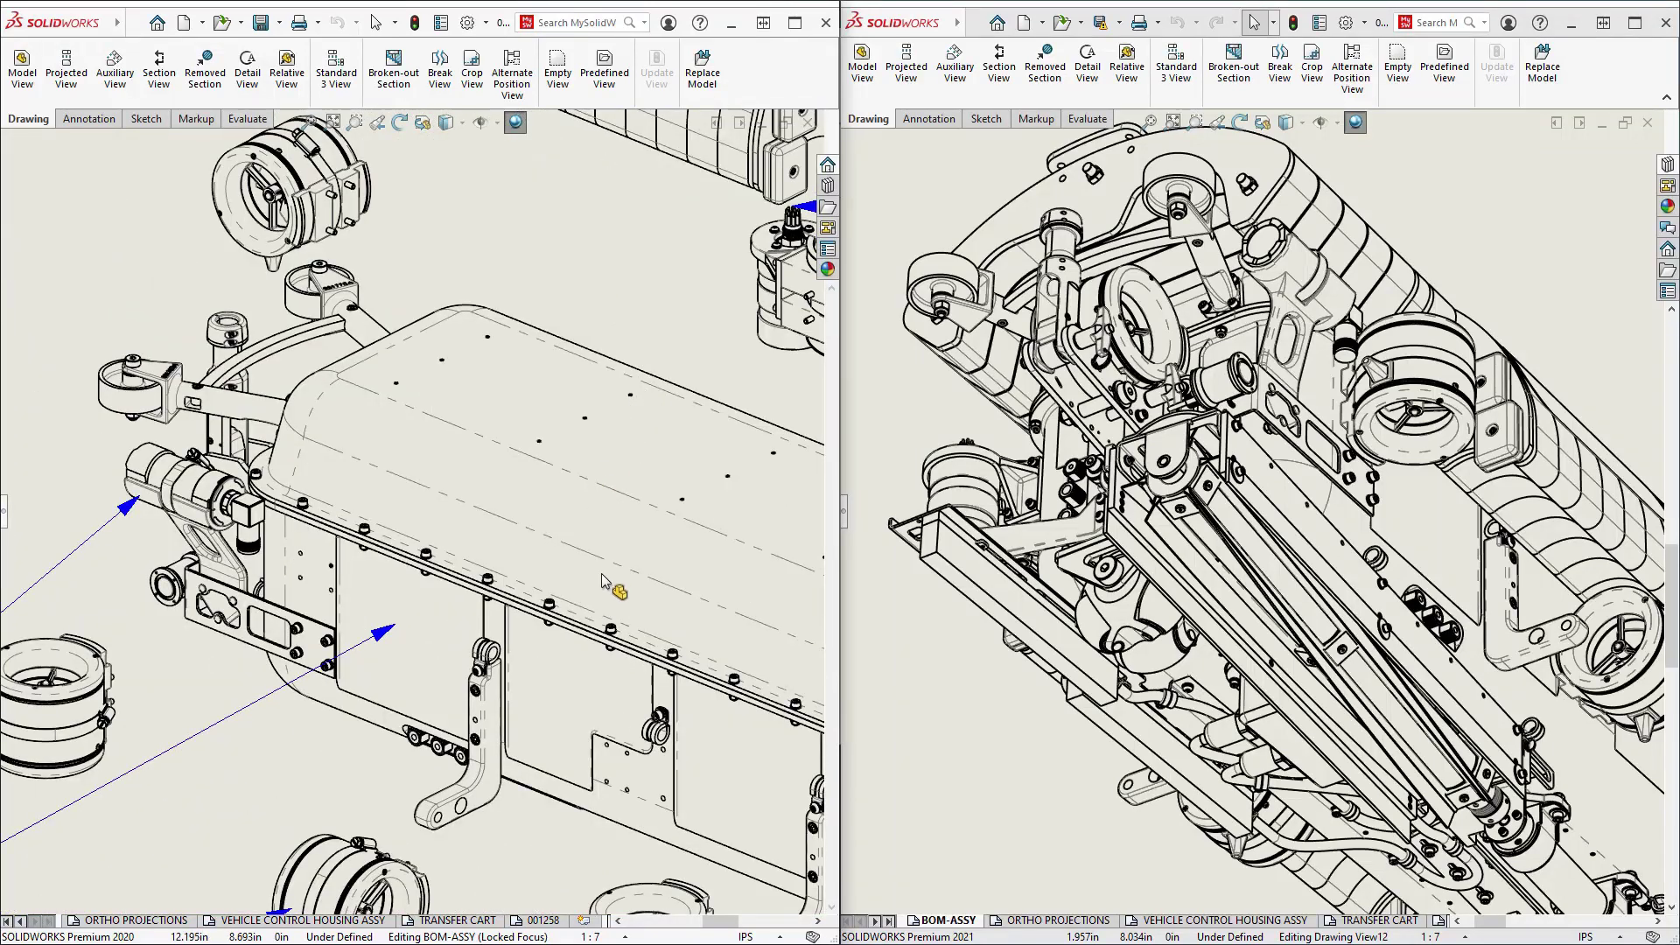
# Pan the isometric model to the rings, bracket and balloons 4, 8, 1 and 9
pyautogui.moveTo(595, 679); pyautogui.dragTo(413, 468, button='middle')
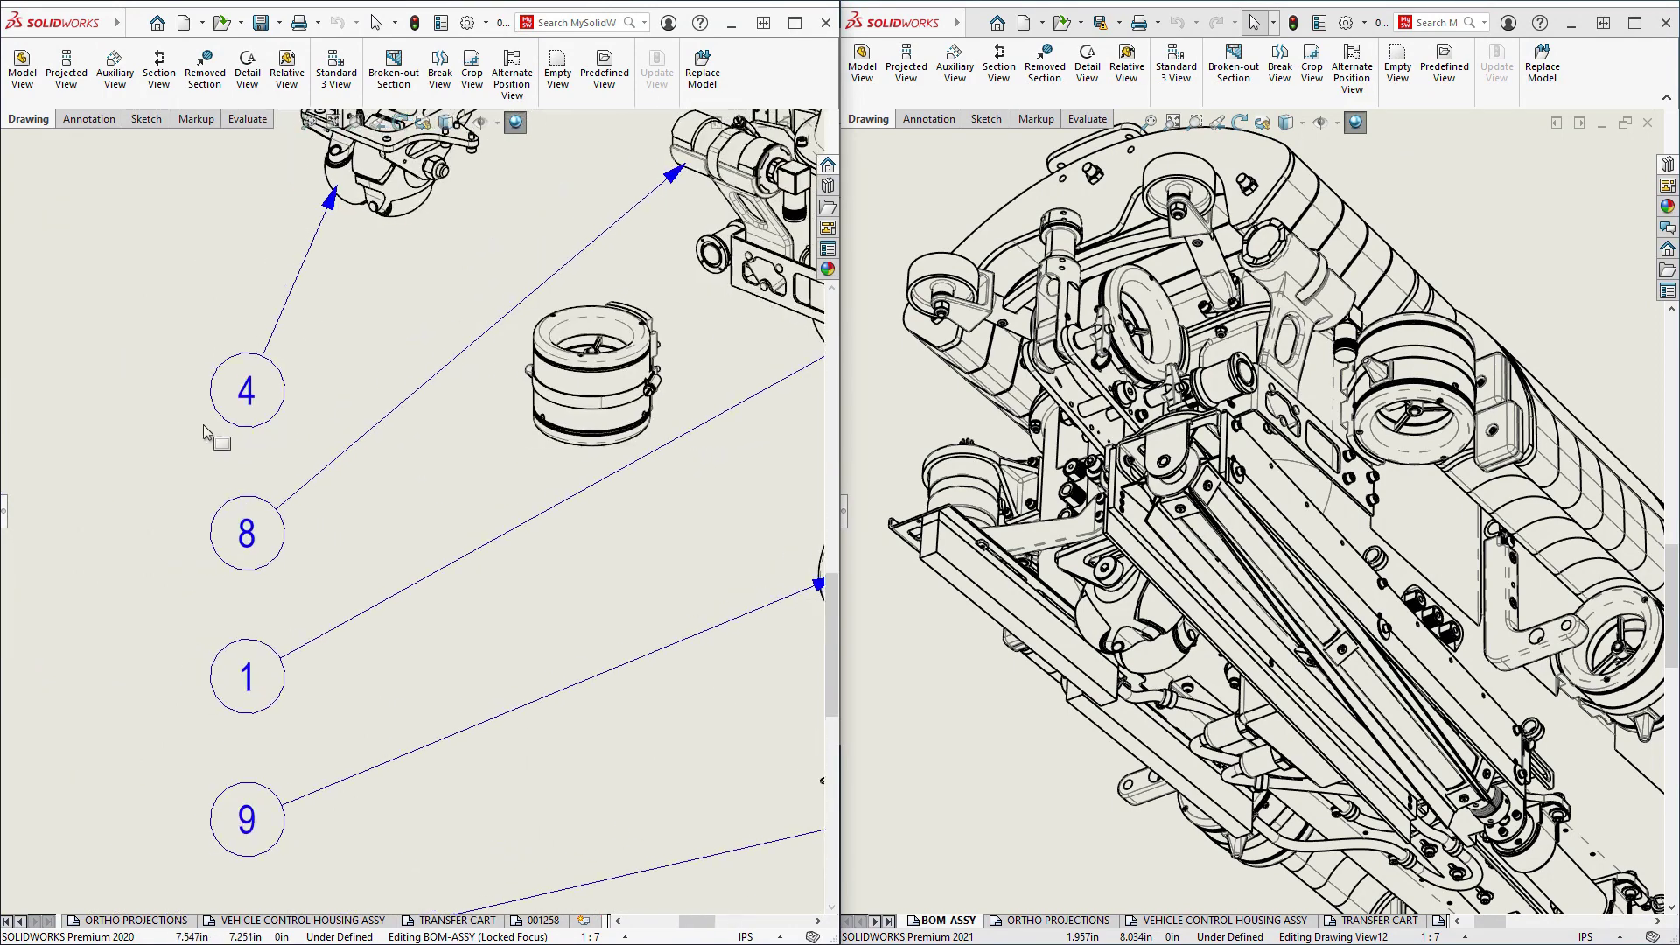
pyautogui.moveTo(459, 456); pyautogui.dragTo(697, 442, button='middle')
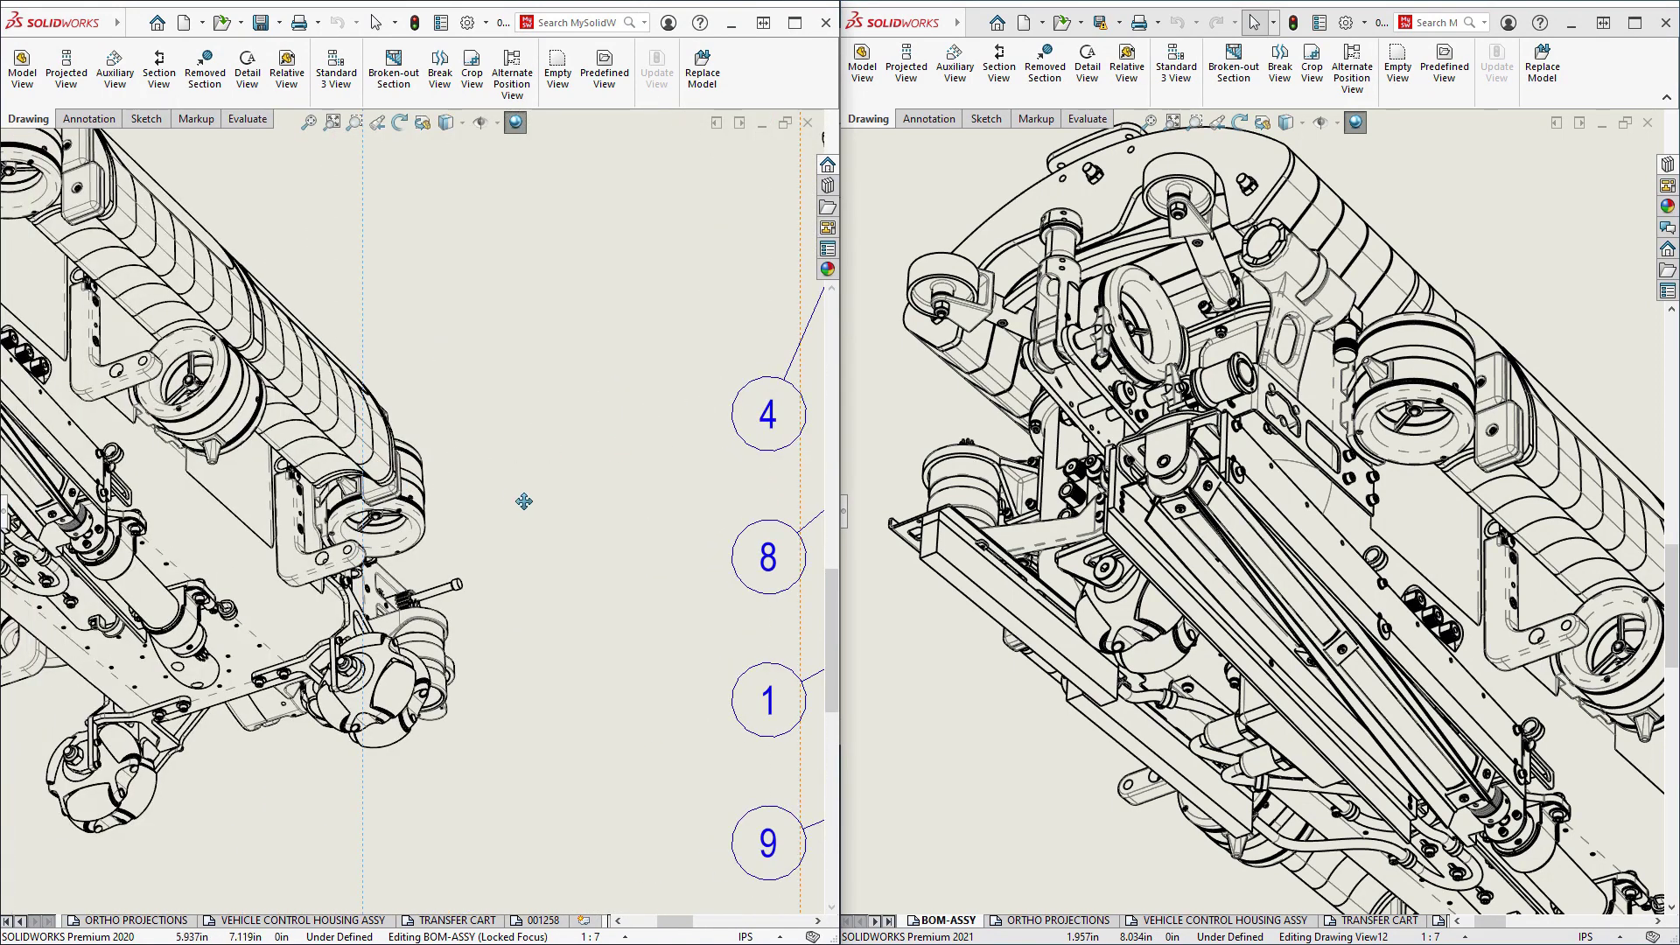
pyautogui.moveTo(524, 502); pyautogui.dragTo(480, 541, button='middle')
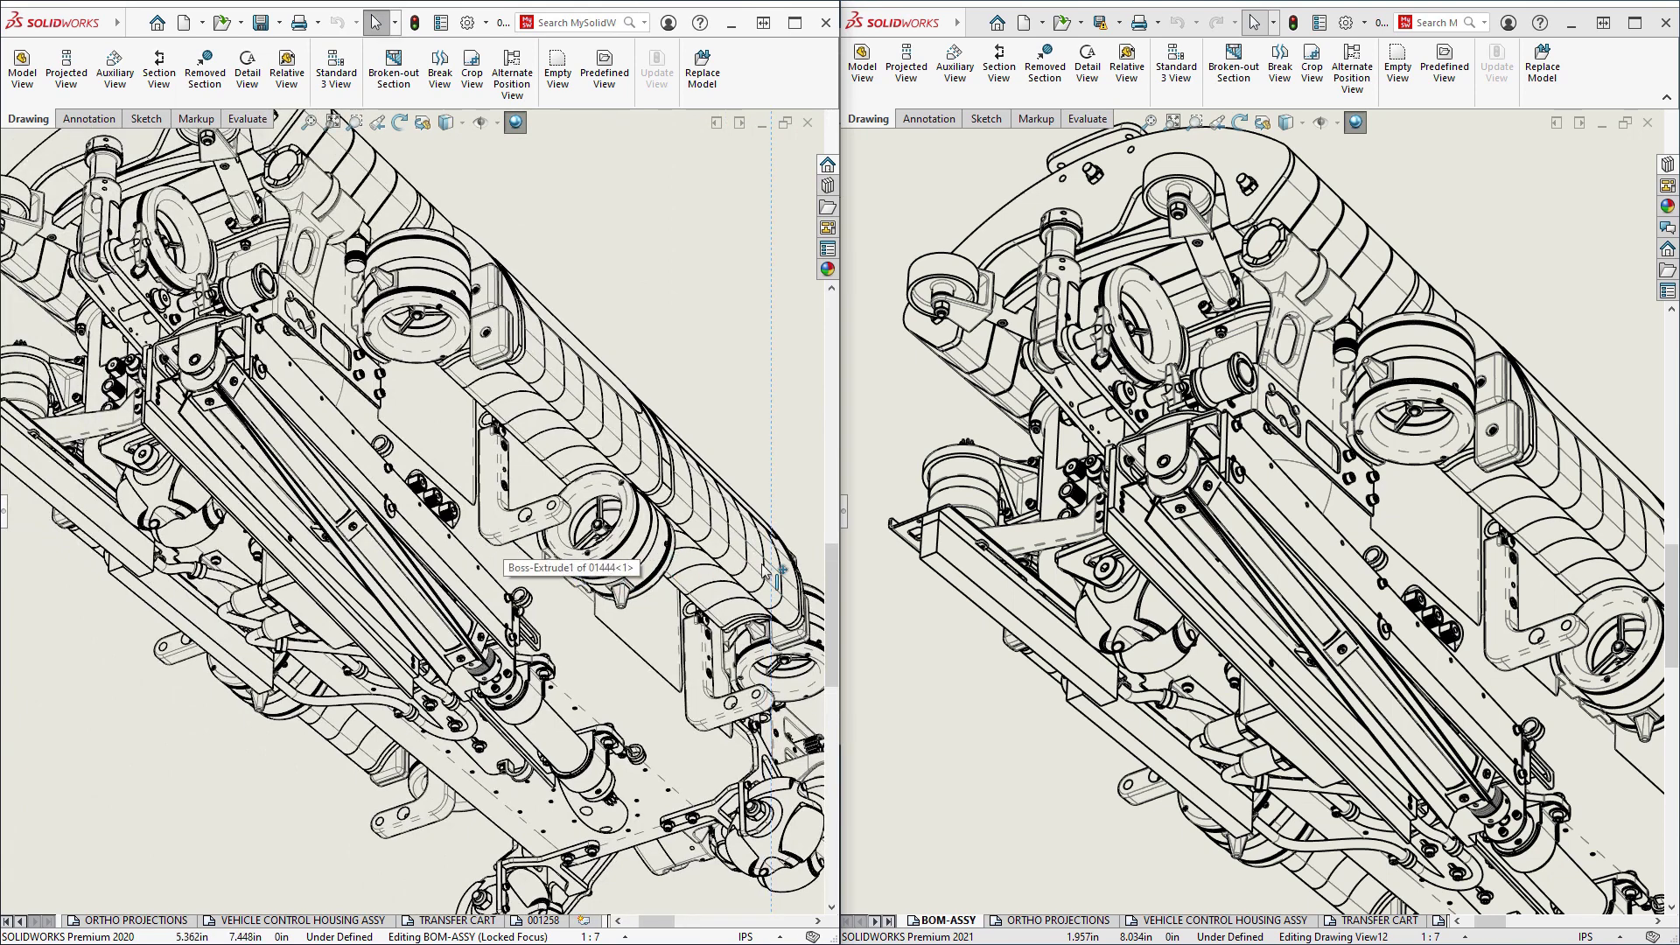
pyautogui.moveTo(830, 594); pyautogui.dragTo(832, 414)
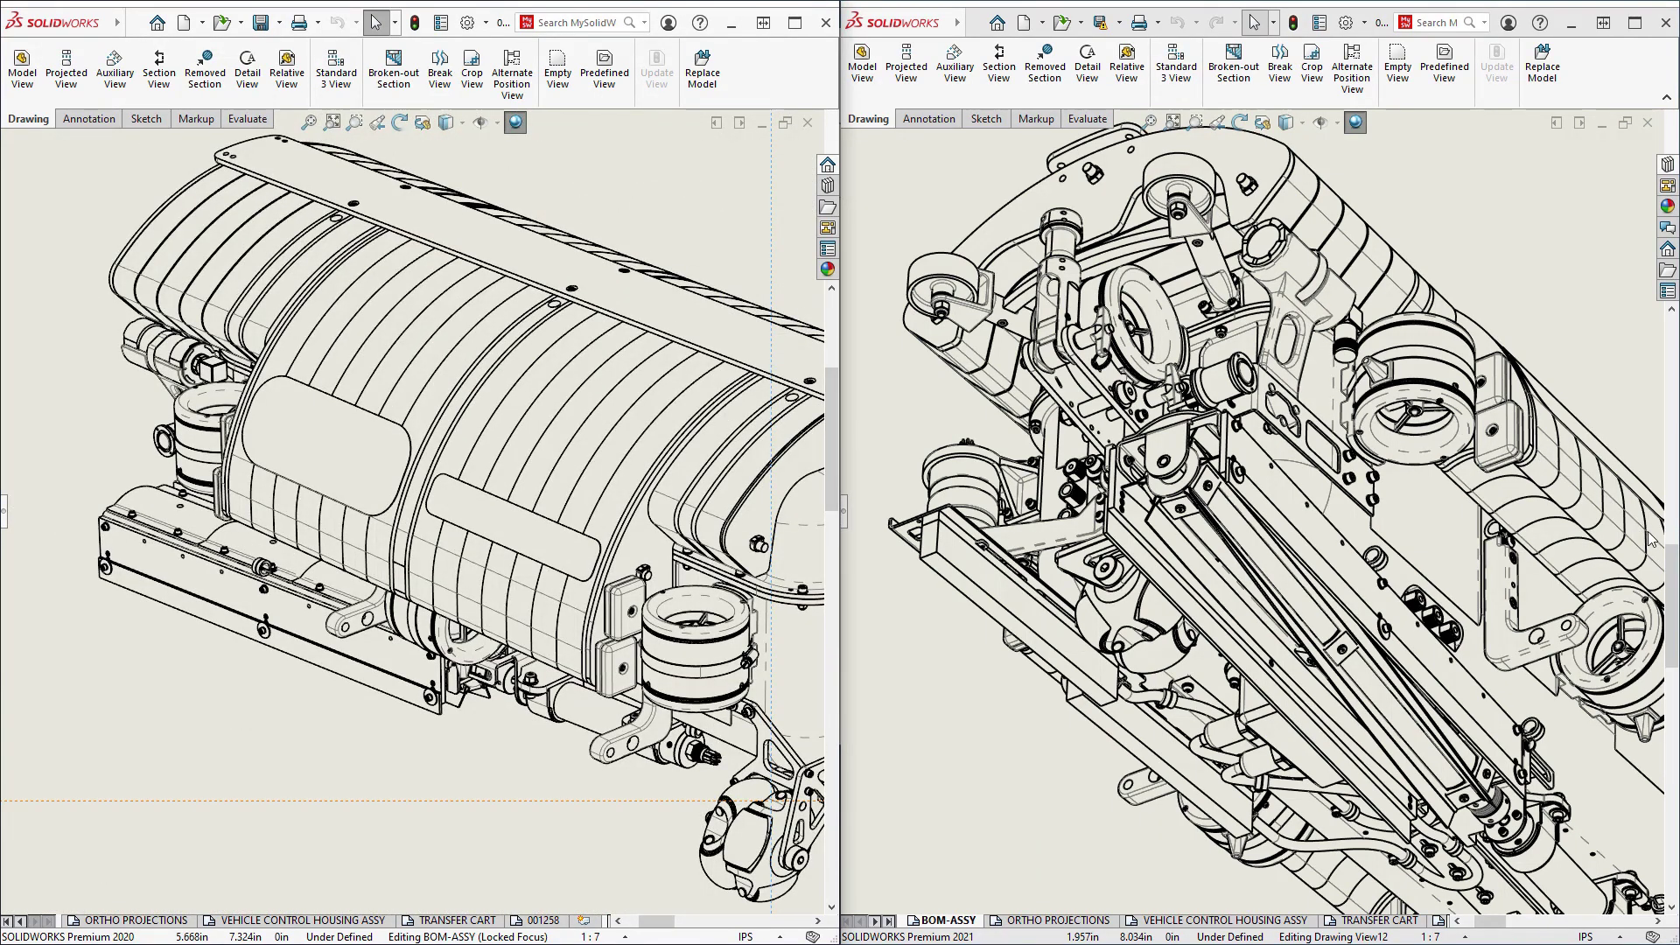
pyautogui.moveTo(1674, 561); pyautogui.dragTo(1661, 416)
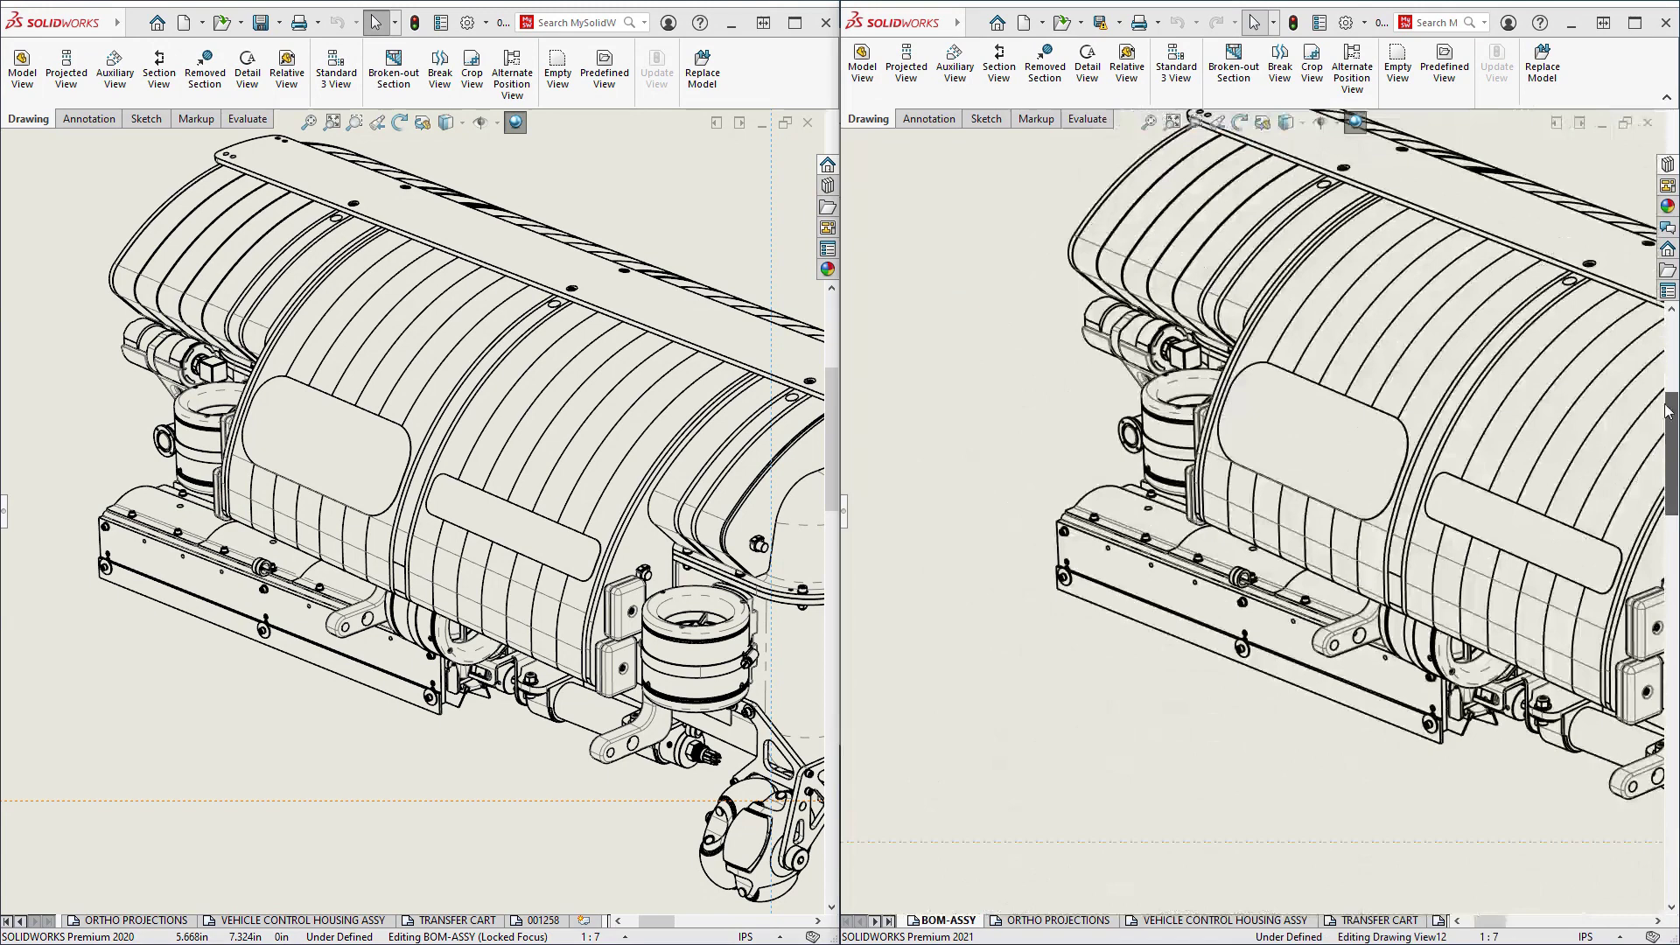
# Show the ORTHO PROJECTIONS sheet in both versions and bring the 2020 side view with 22.59 into view
pyautogui.click(1073, 920)
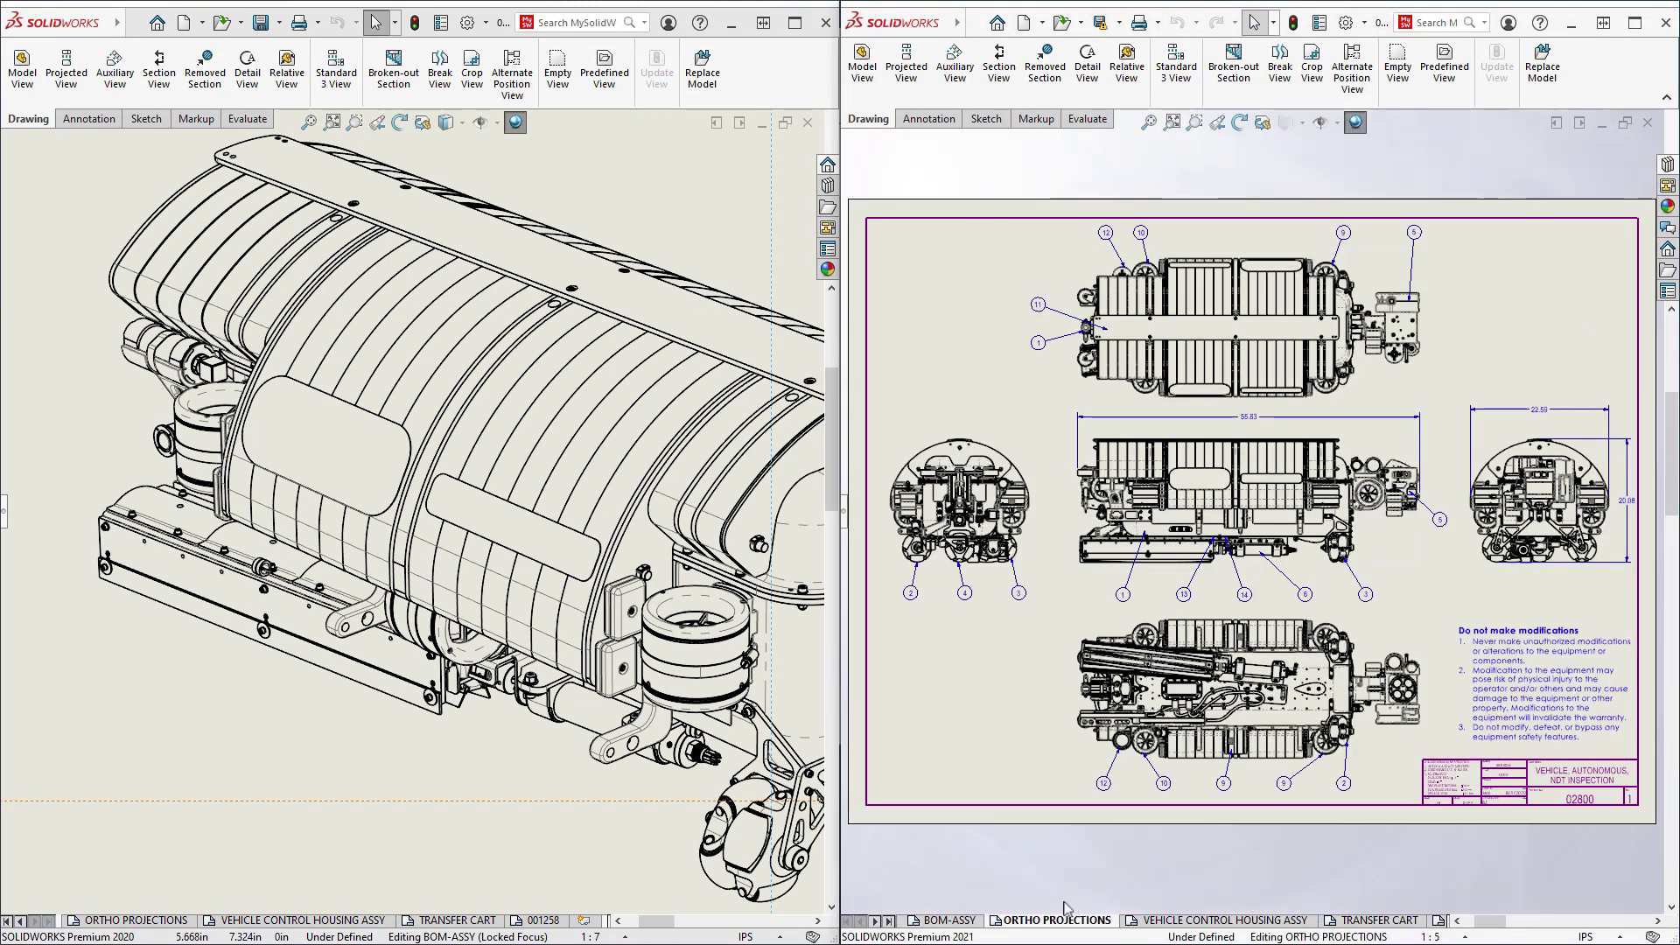
pyautogui.click(163, 922)
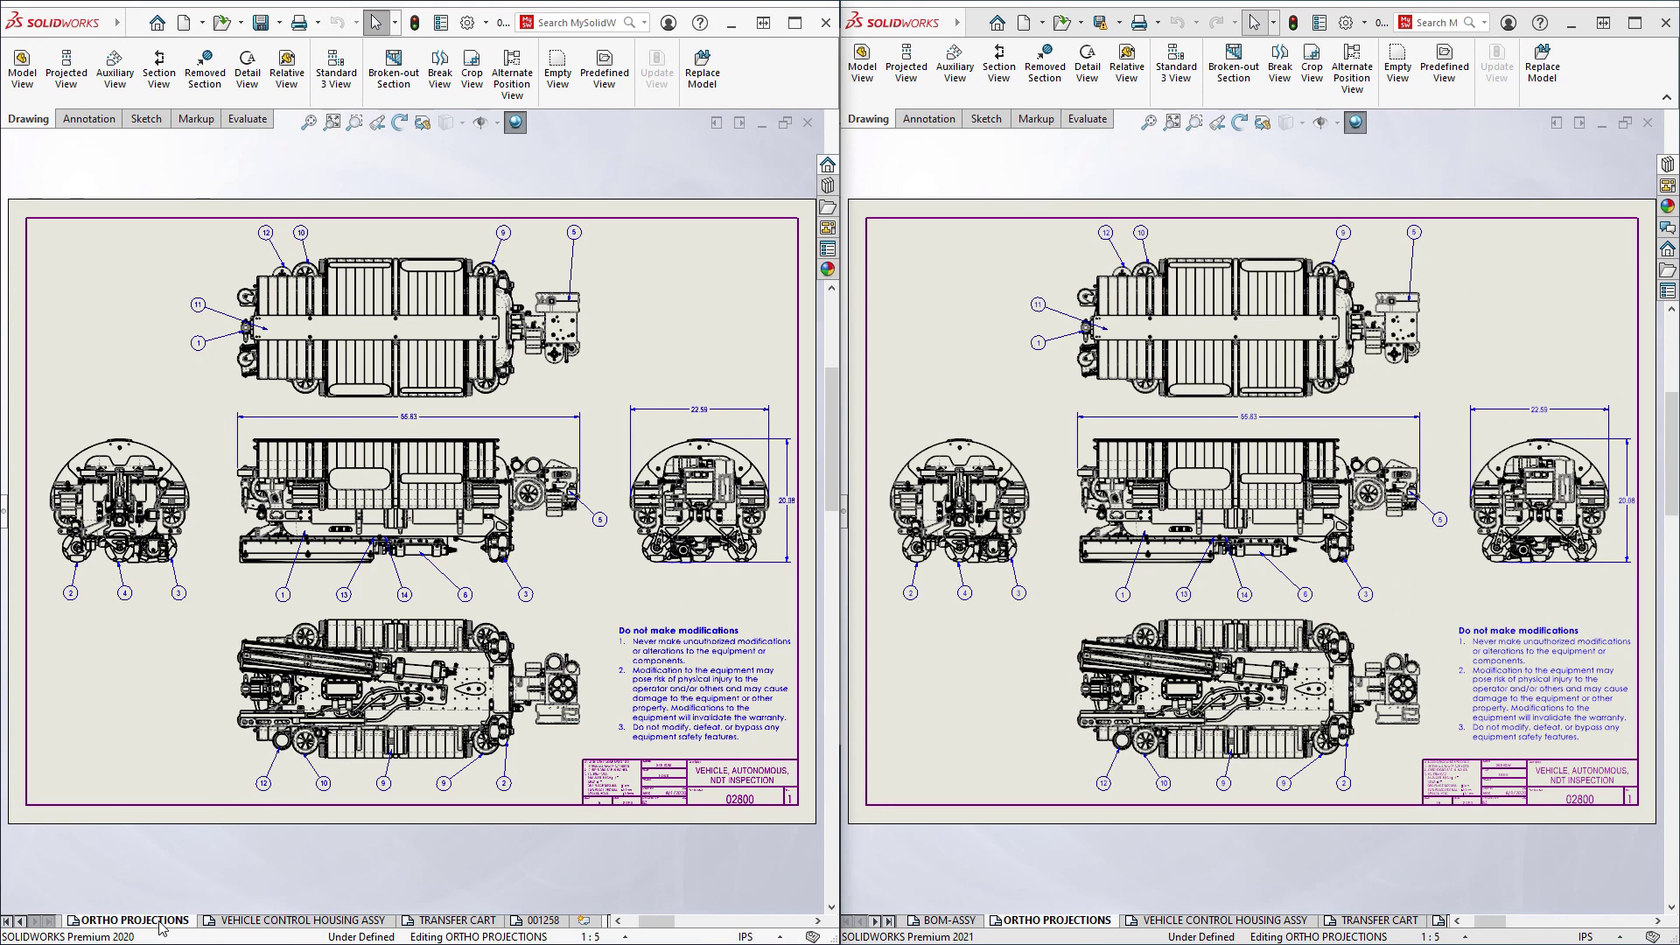
pyautogui.moveTo(452, 594); pyautogui.dragTo(326, 484, button='middle')
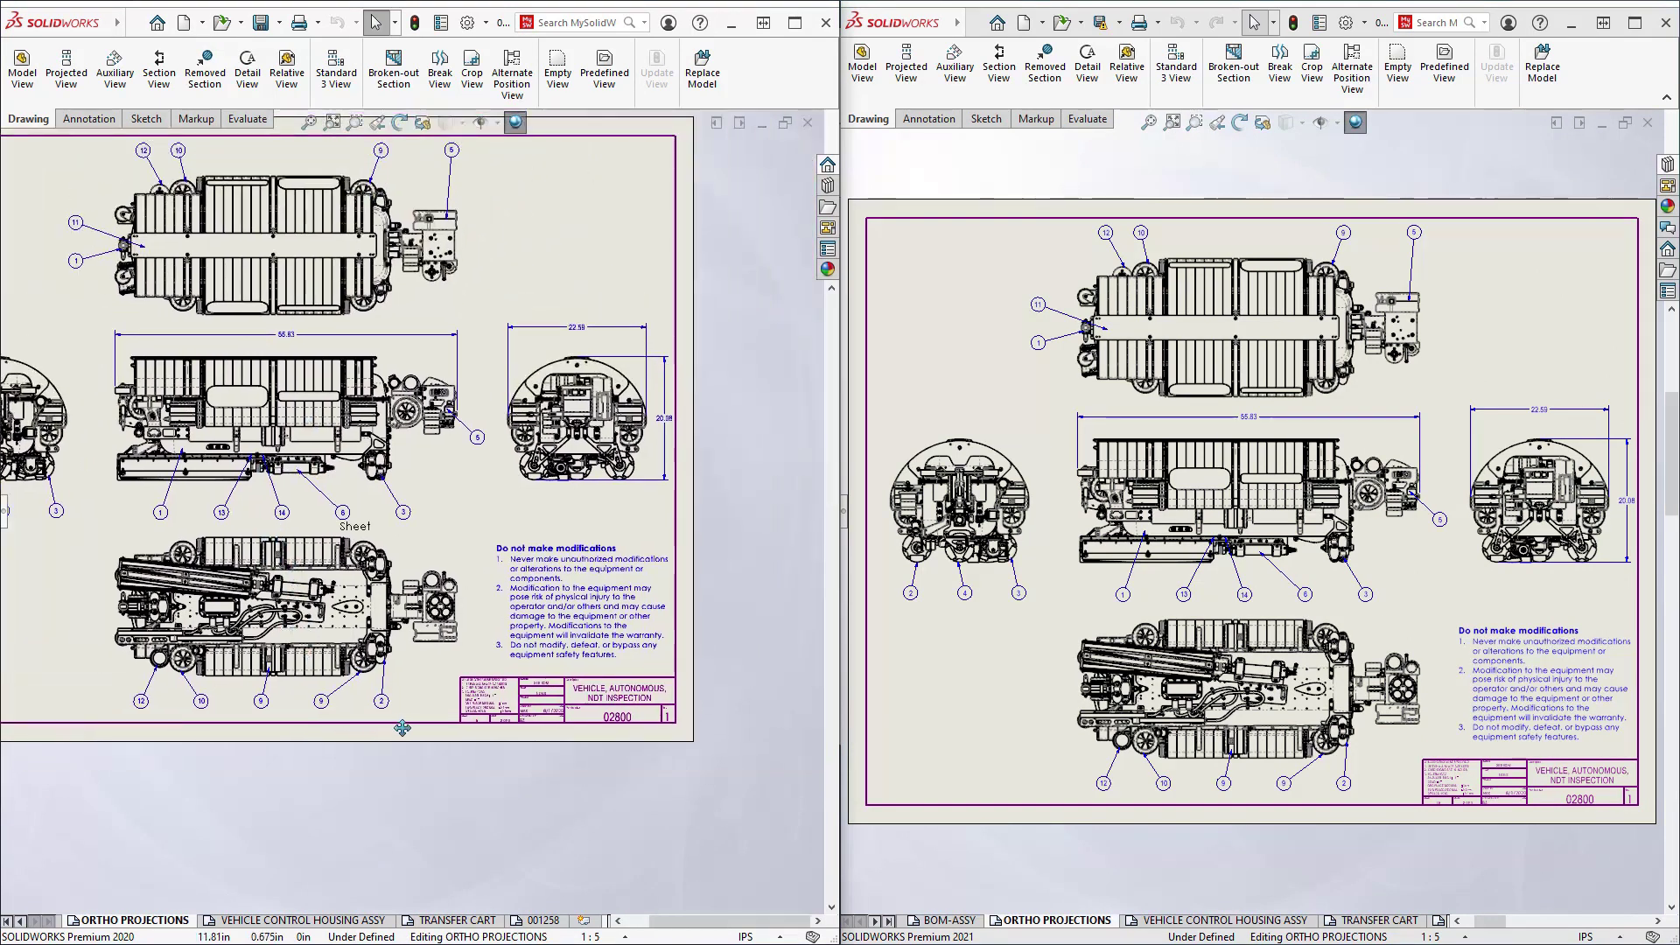
pyautogui.moveTo(327, 485)
pyautogui.mouseDown(button='middle')
pyautogui.moveTo(443, 645)
pyautogui.moveTo(424, 599)
pyautogui.mouseUp(button='middle')
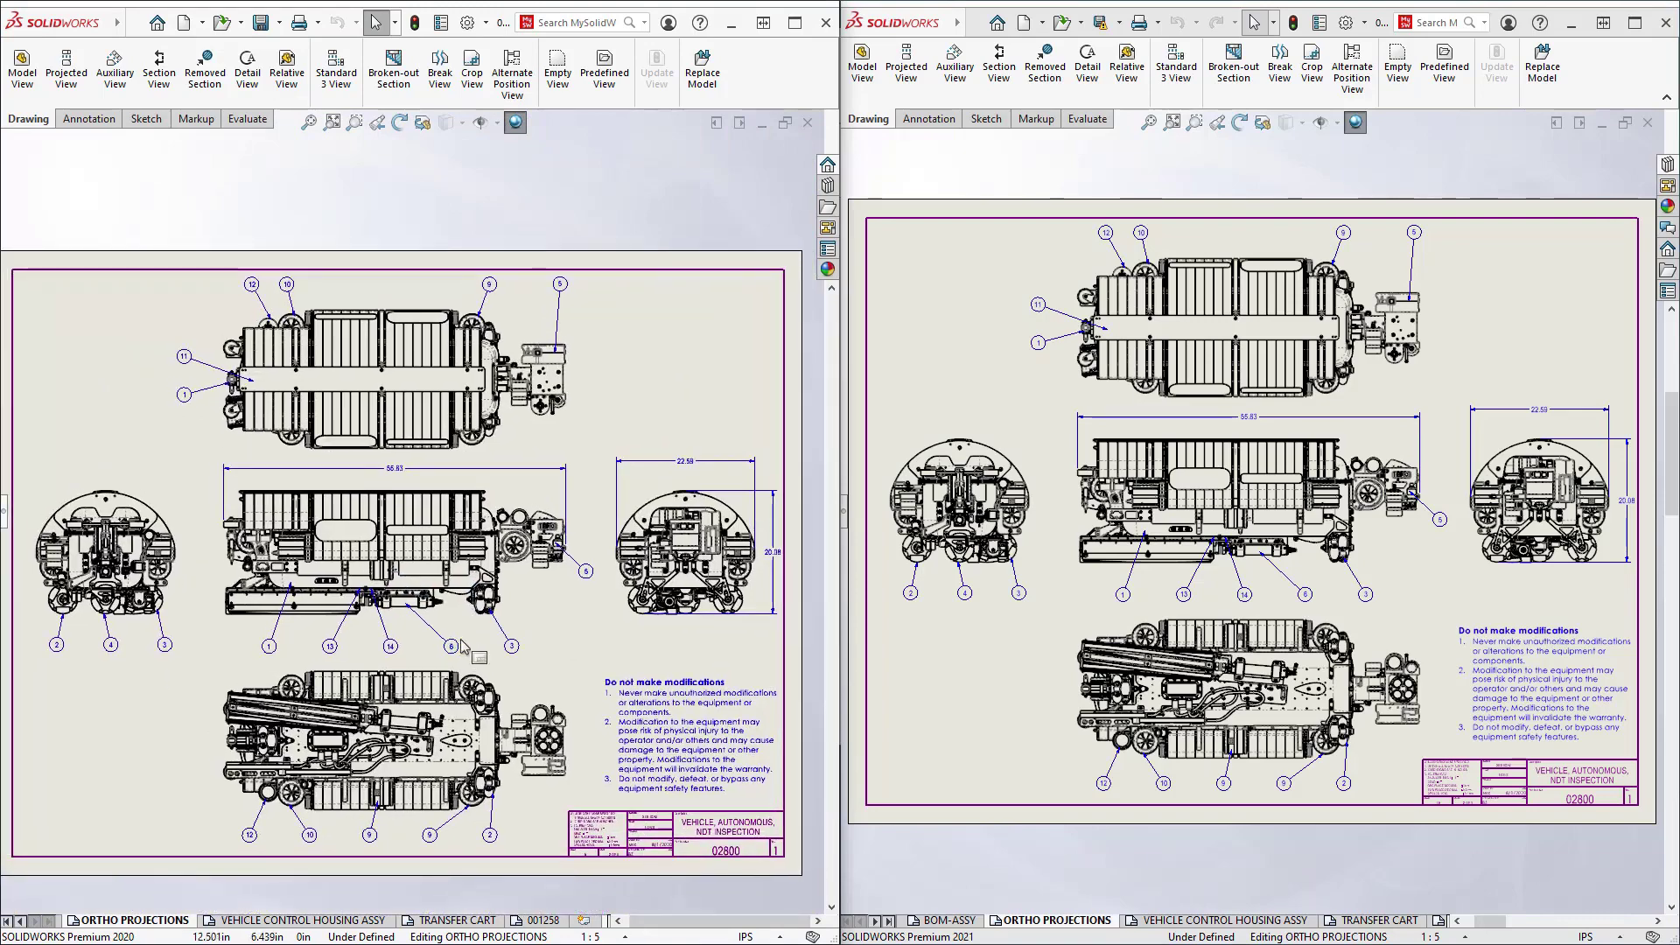
pyautogui.scroll(-2, 475, 573)
pyautogui.scroll(-2, 477, 574)
pyautogui.scroll(-2, 486, 585)
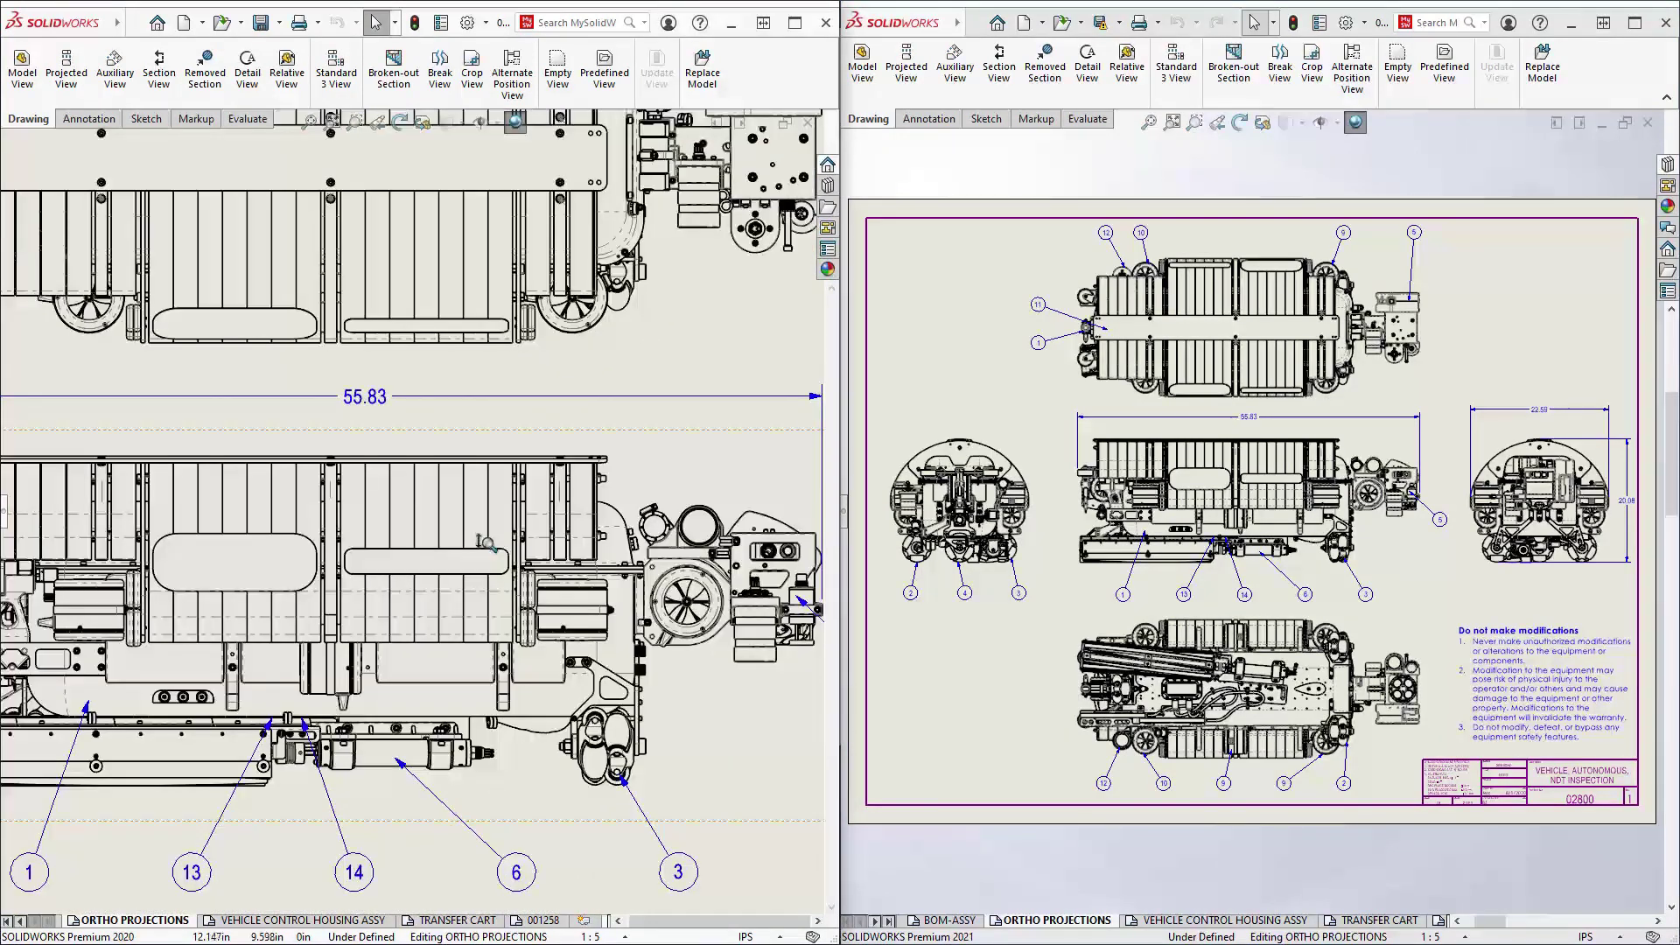
pyautogui.scroll(-1, 499, 597)
pyautogui.moveTo(569, 649)
pyautogui.mouseDown(button='middle')
pyautogui.moveTo(389, 610)
pyautogui.moveTo(202, 604)
pyautogui.mouseUp(button='middle')
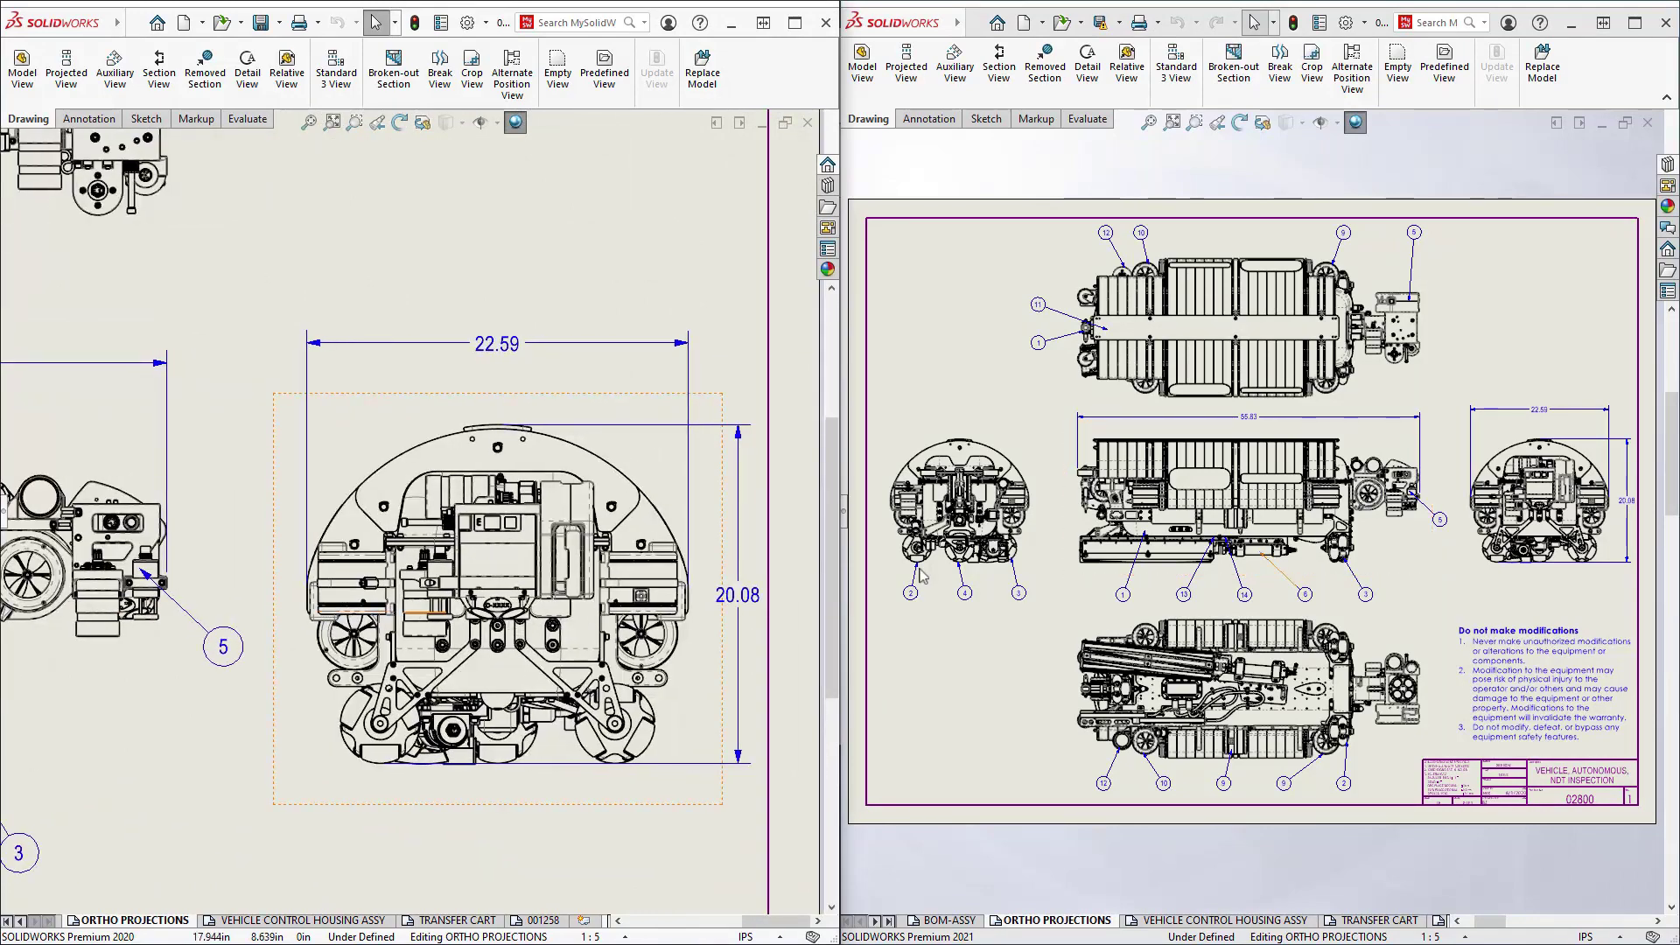
# Close in on the matching 22.59 by 20.08 side view in the 2021 version
pyautogui.moveTo(1138, 552)
pyautogui.mouseDown(button='middle')
pyautogui.moveTo(1210, 460)
pyautogui.moveTo(1326, 630)
pyautogui.mouseUp(button='middle')
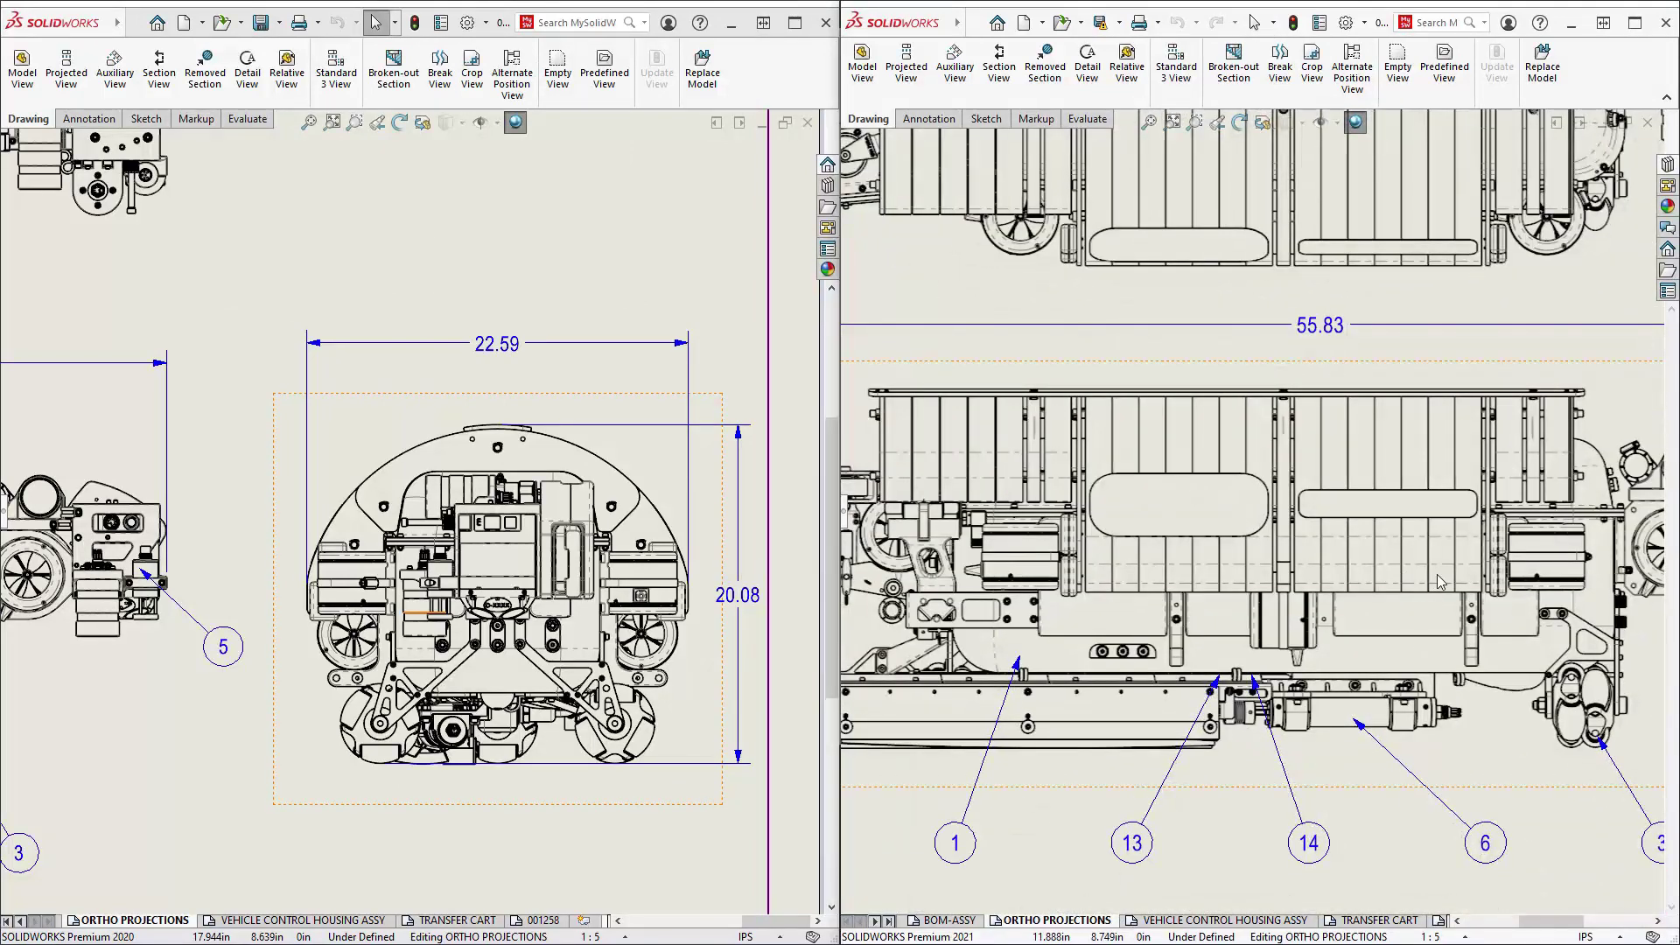
pyautogui.moveTo(1389, 571); pyautogui.dragTo(590, 546, button='middle')
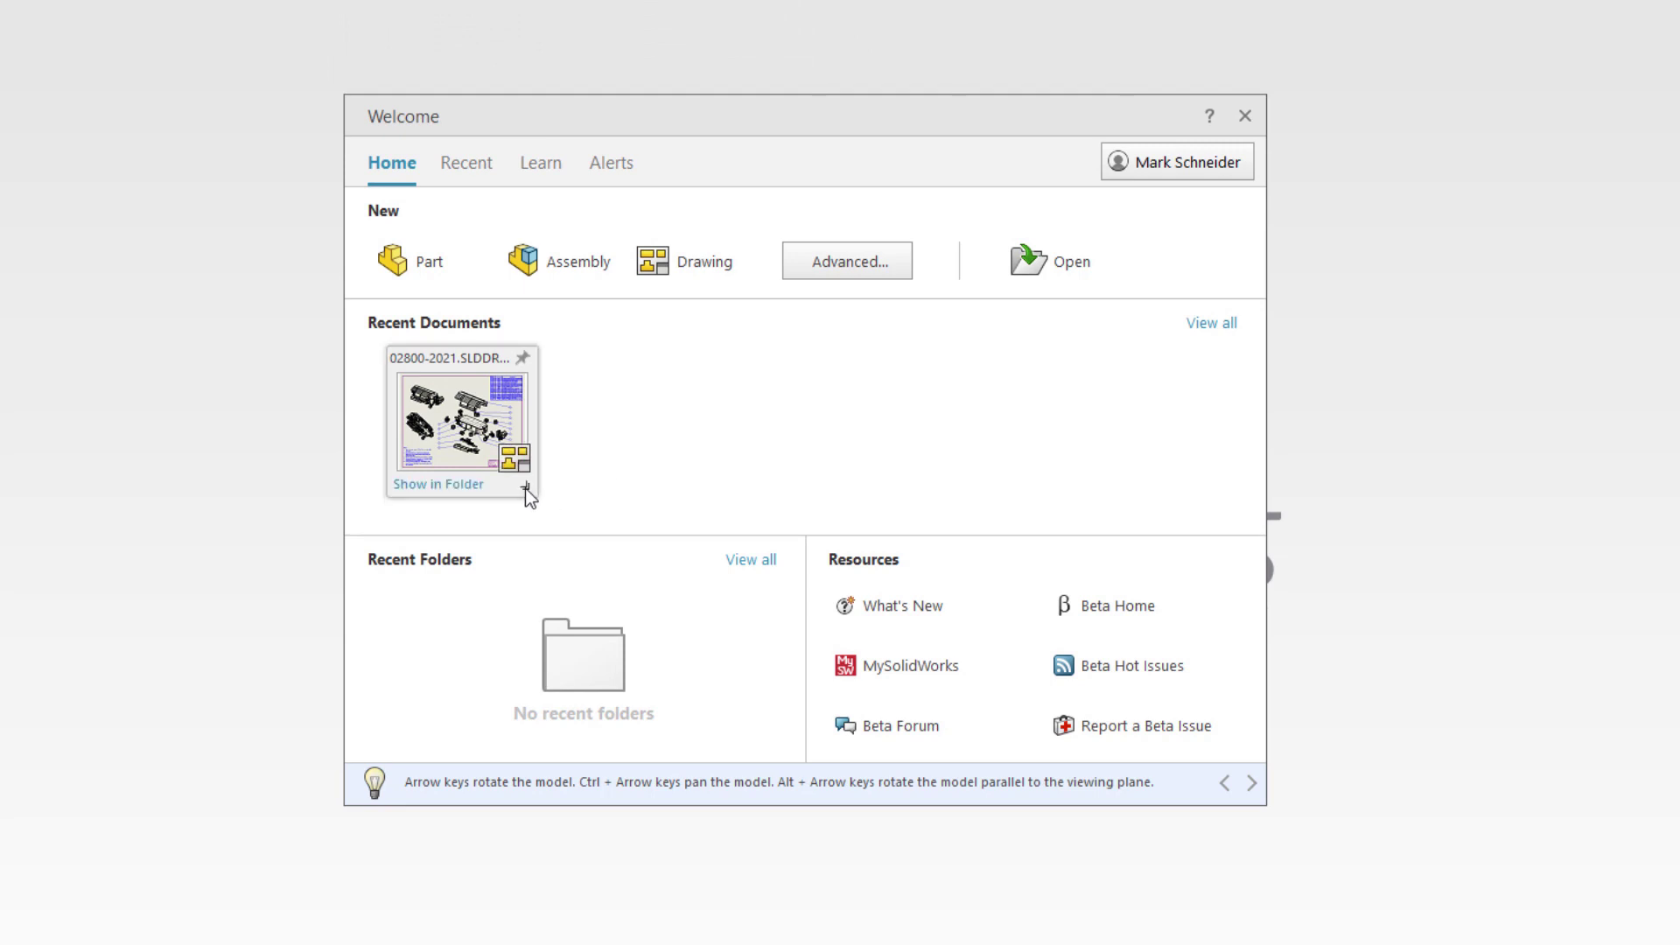
# Open the recent 02800-2021 drawing in Detailing mode and select the exploded view's stacked balloons
pyautogui.click(526, 488)
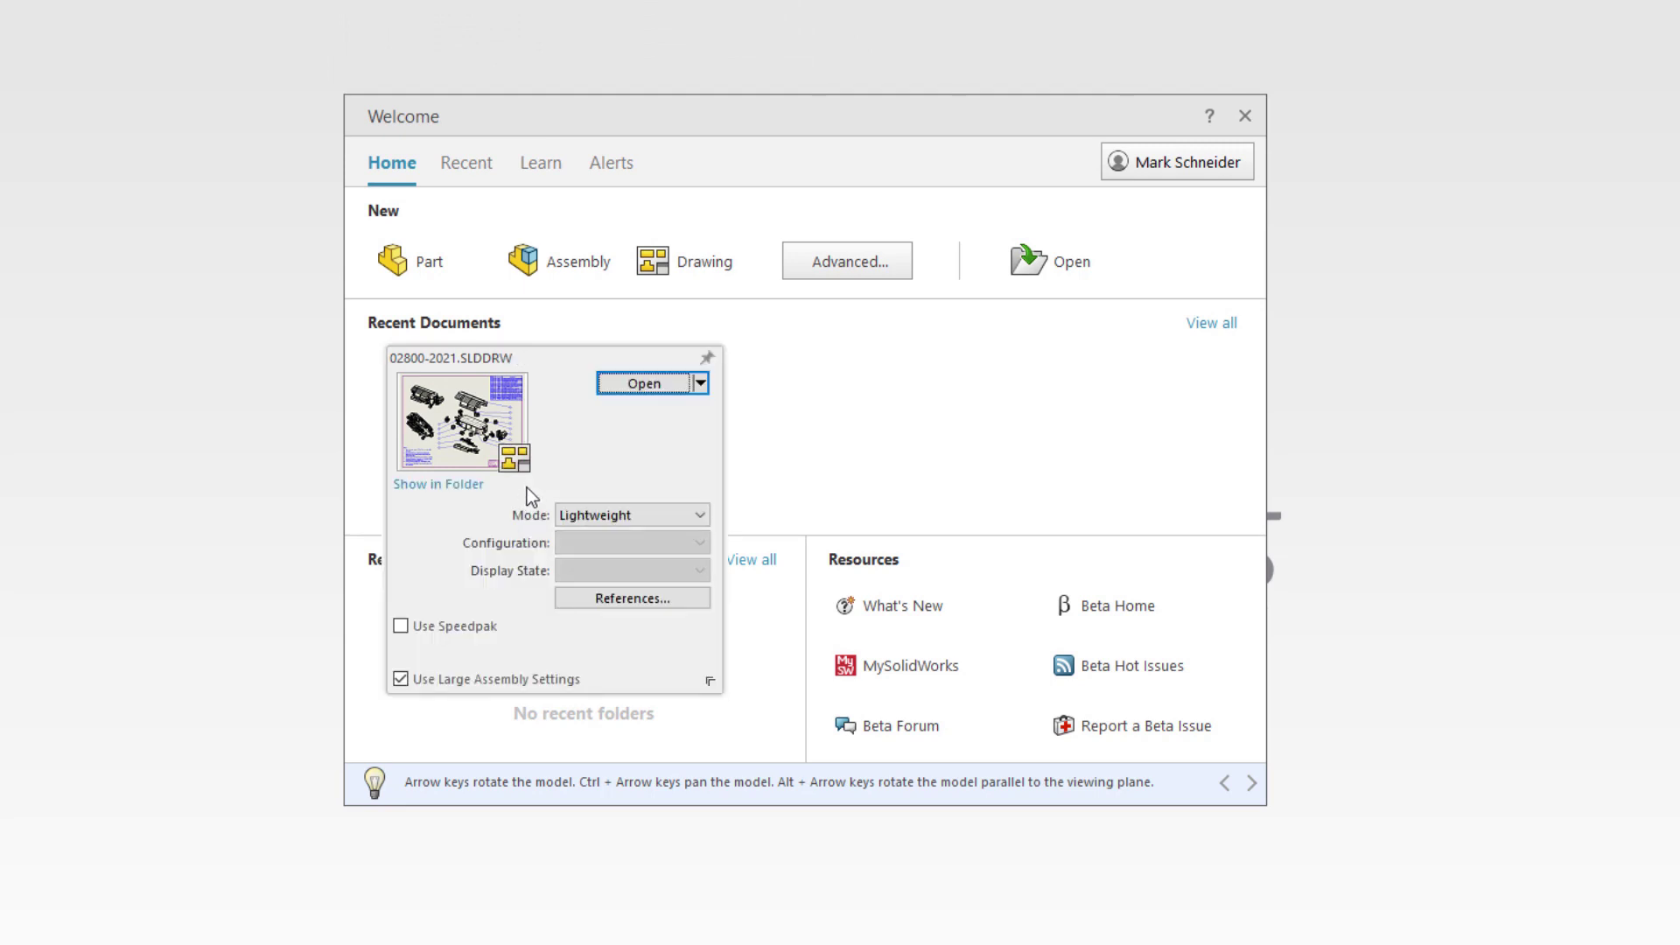
pyautogui.click(618, 513)
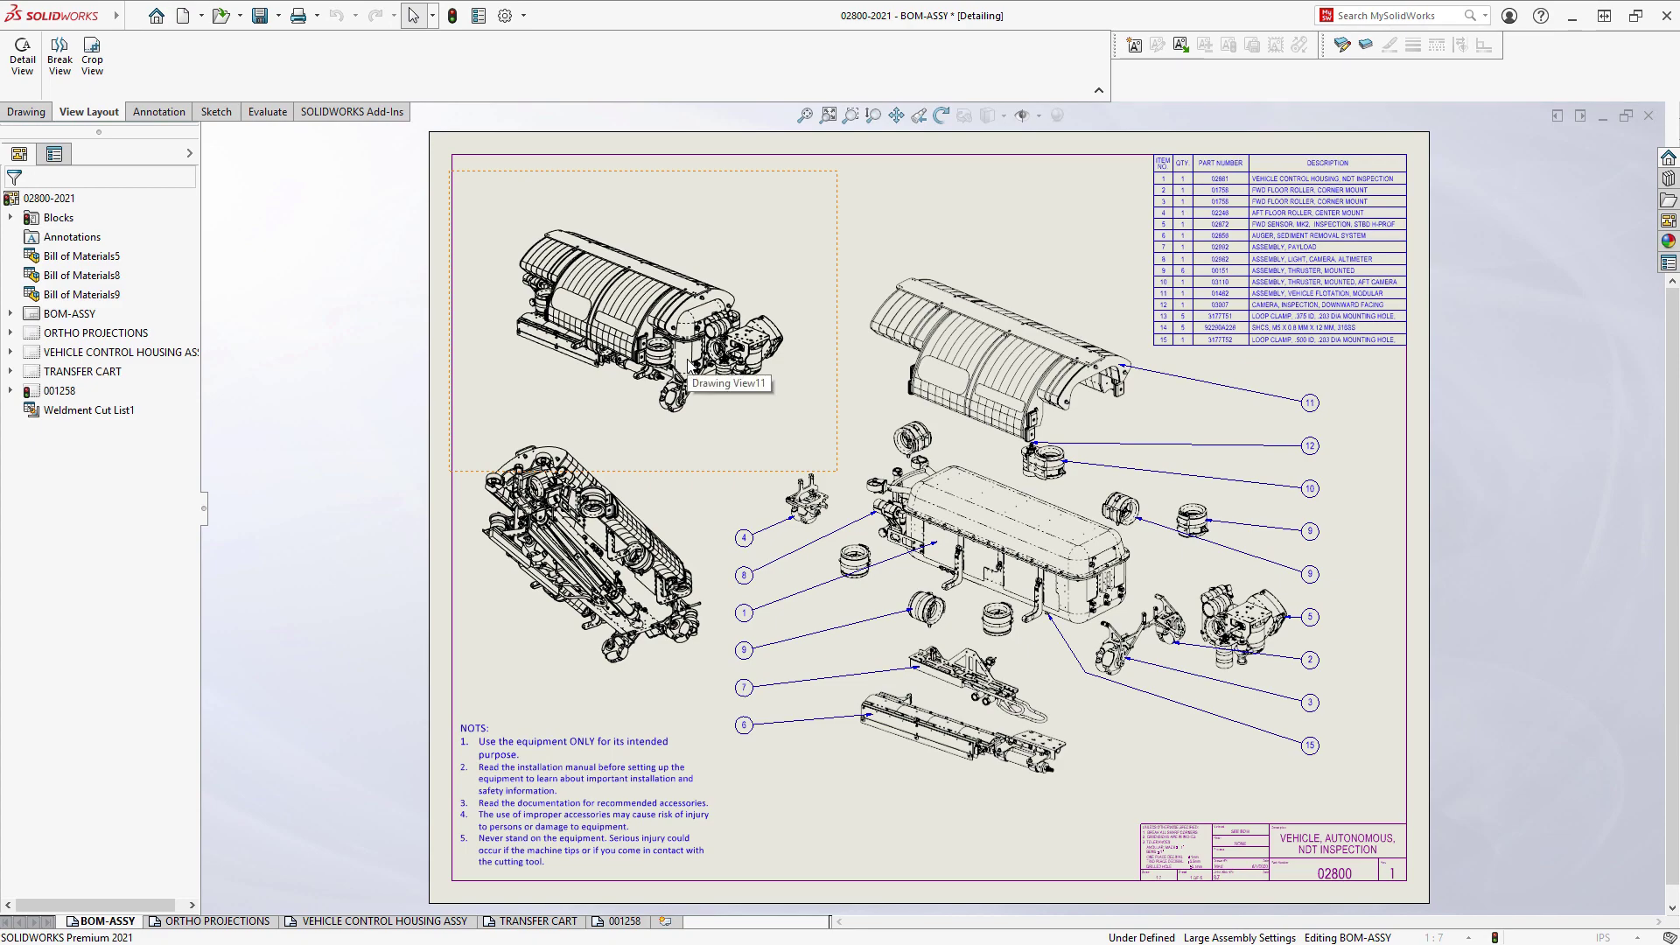
pyautogui.scroll(-2, 989, 542)
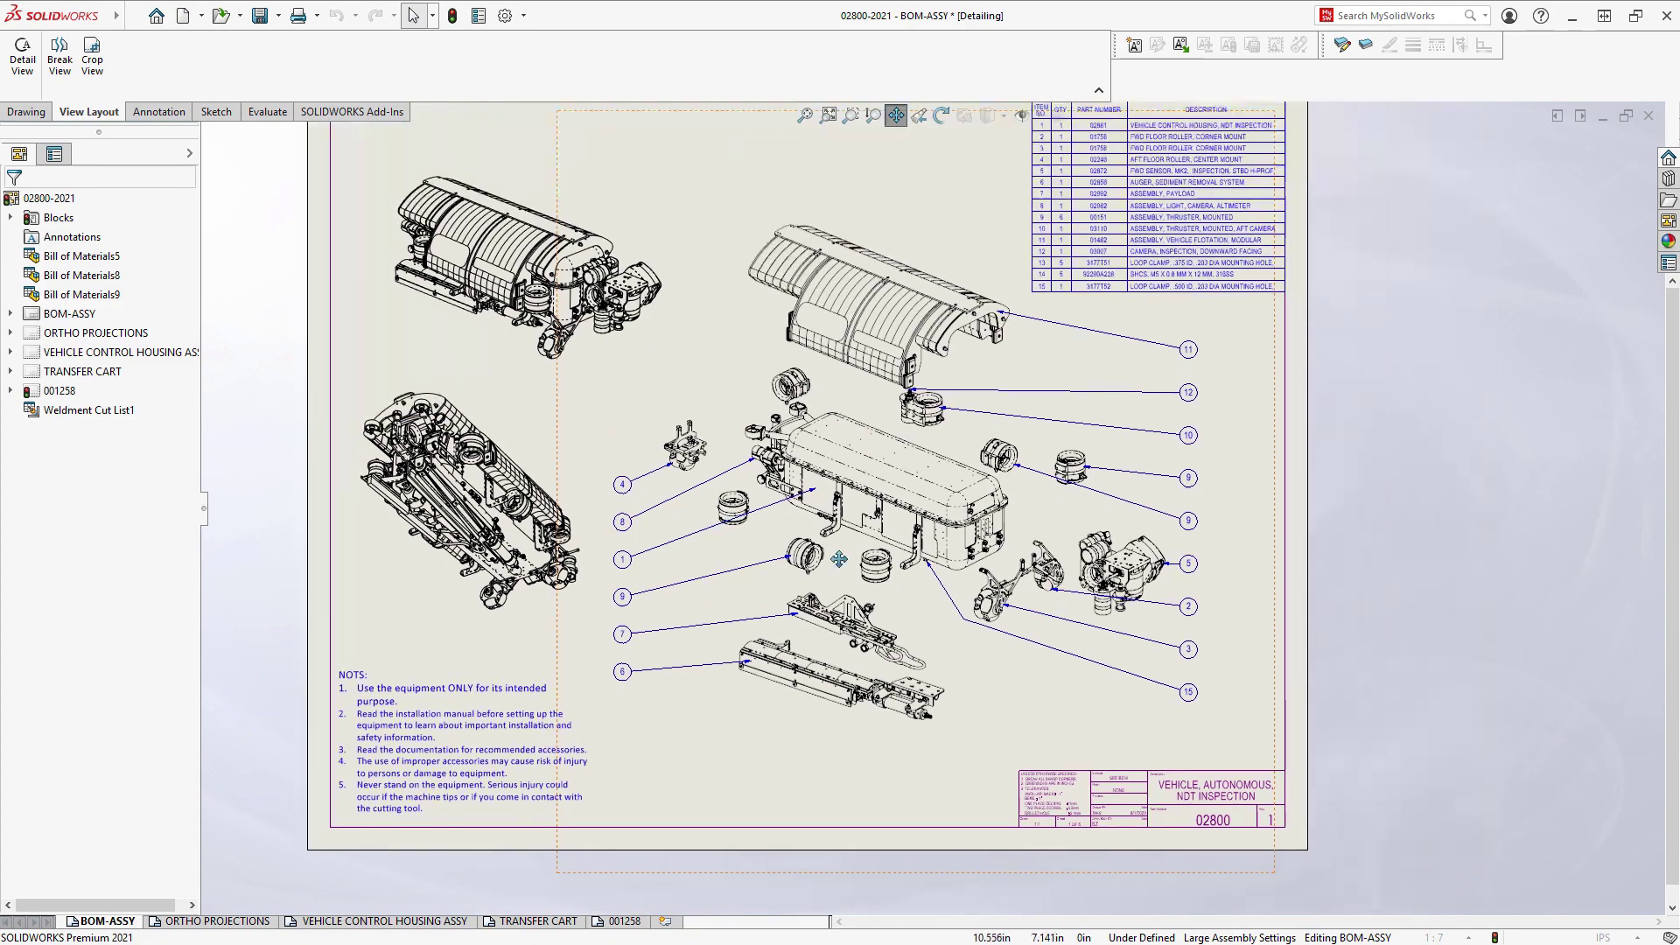
pyautogui.scroll(-2, 972, 525)
pyautogui.scroll(-3, 878, 457)
pyautogui.scroll(-2, 878, 457)
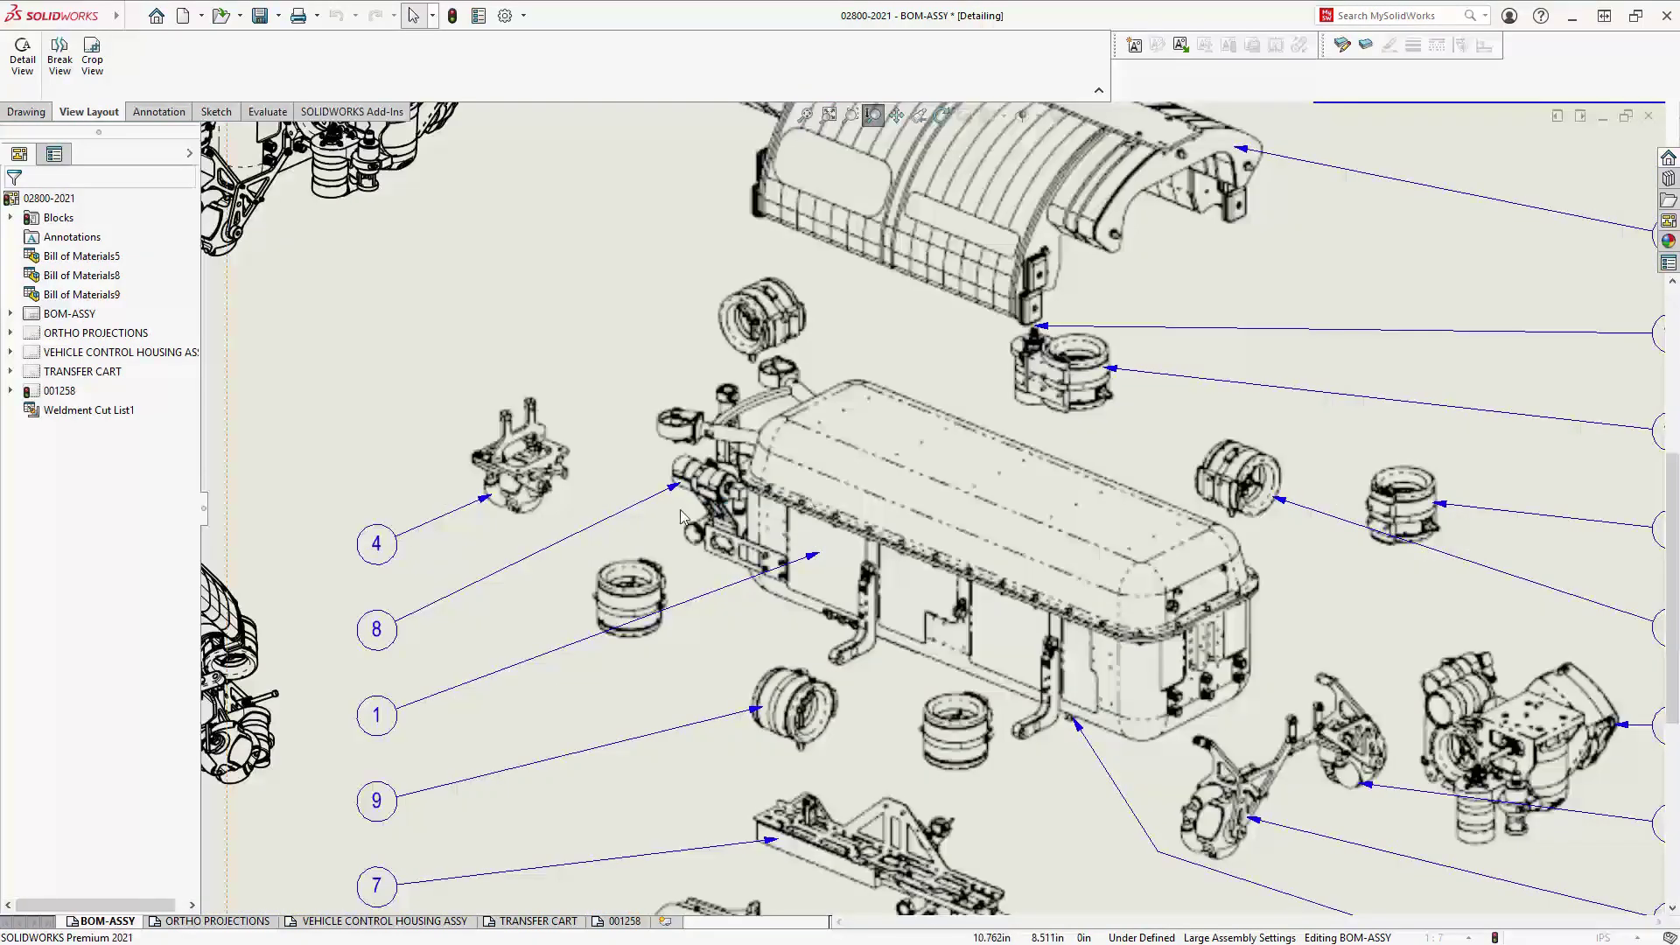
pyautogui.scroll(-1, 740, 387)
pyautogui.click(568, 392)
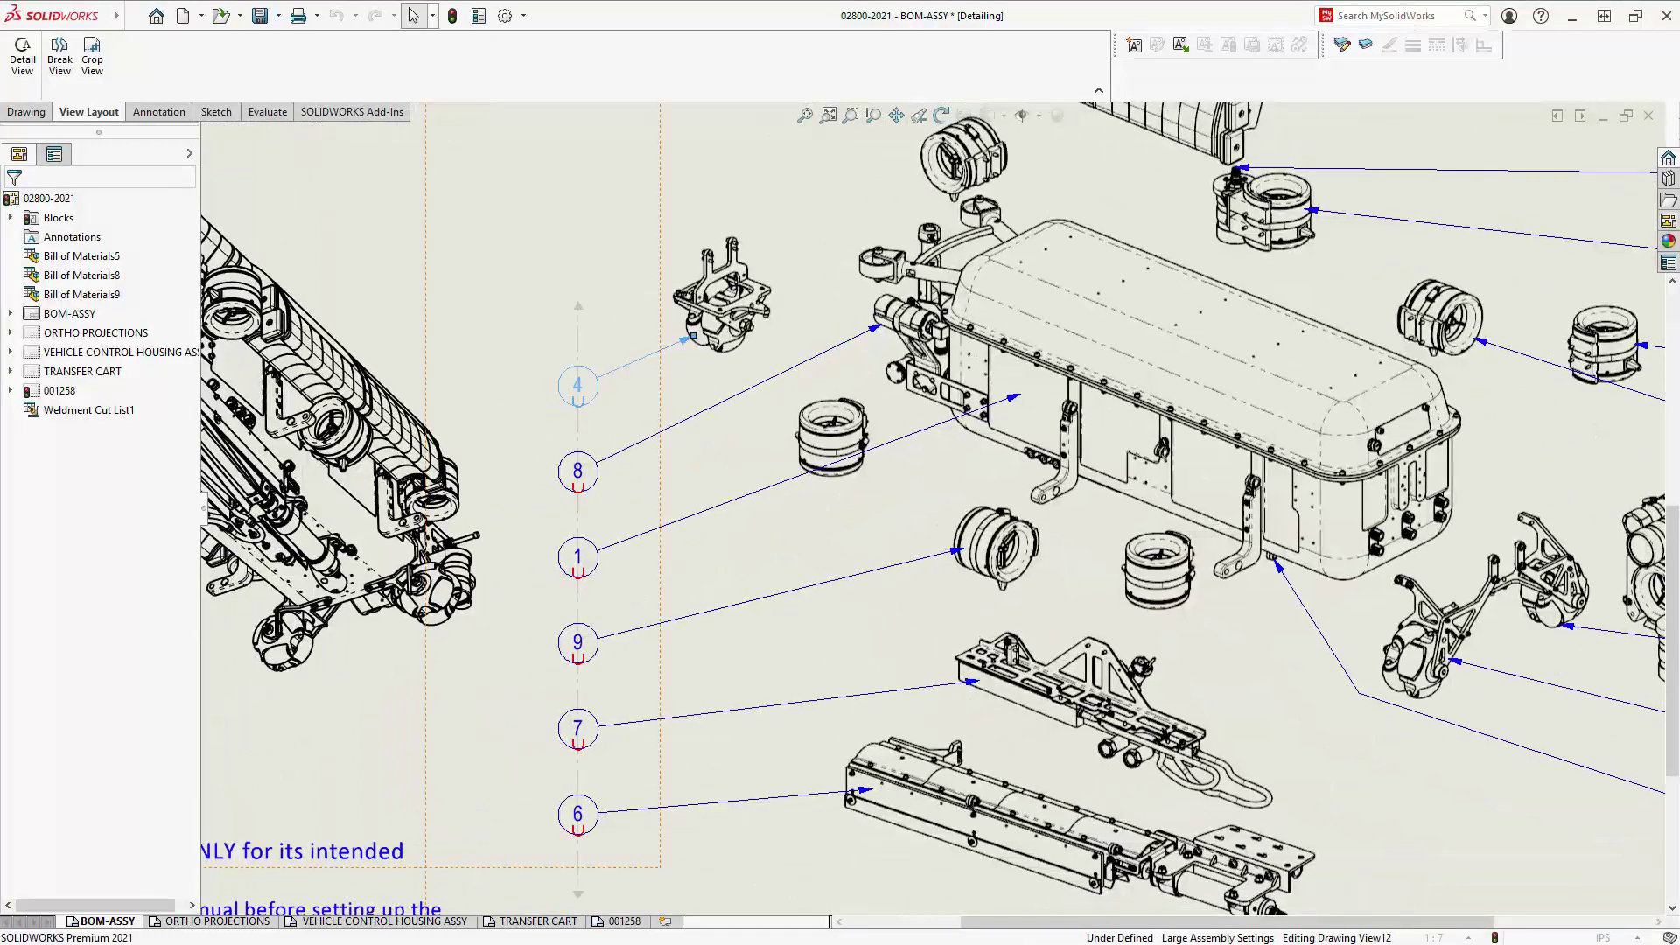
# Stack balloons 4, 8, 1, 9, 7 and 6 evenly on a vertical magnetic line, then go to the ORTHO PROJECTIONS sheet
pyautogui.moveTo(568, 392); pyautogui.dragTo(584, 451)
pyautogui.click(574, 451)
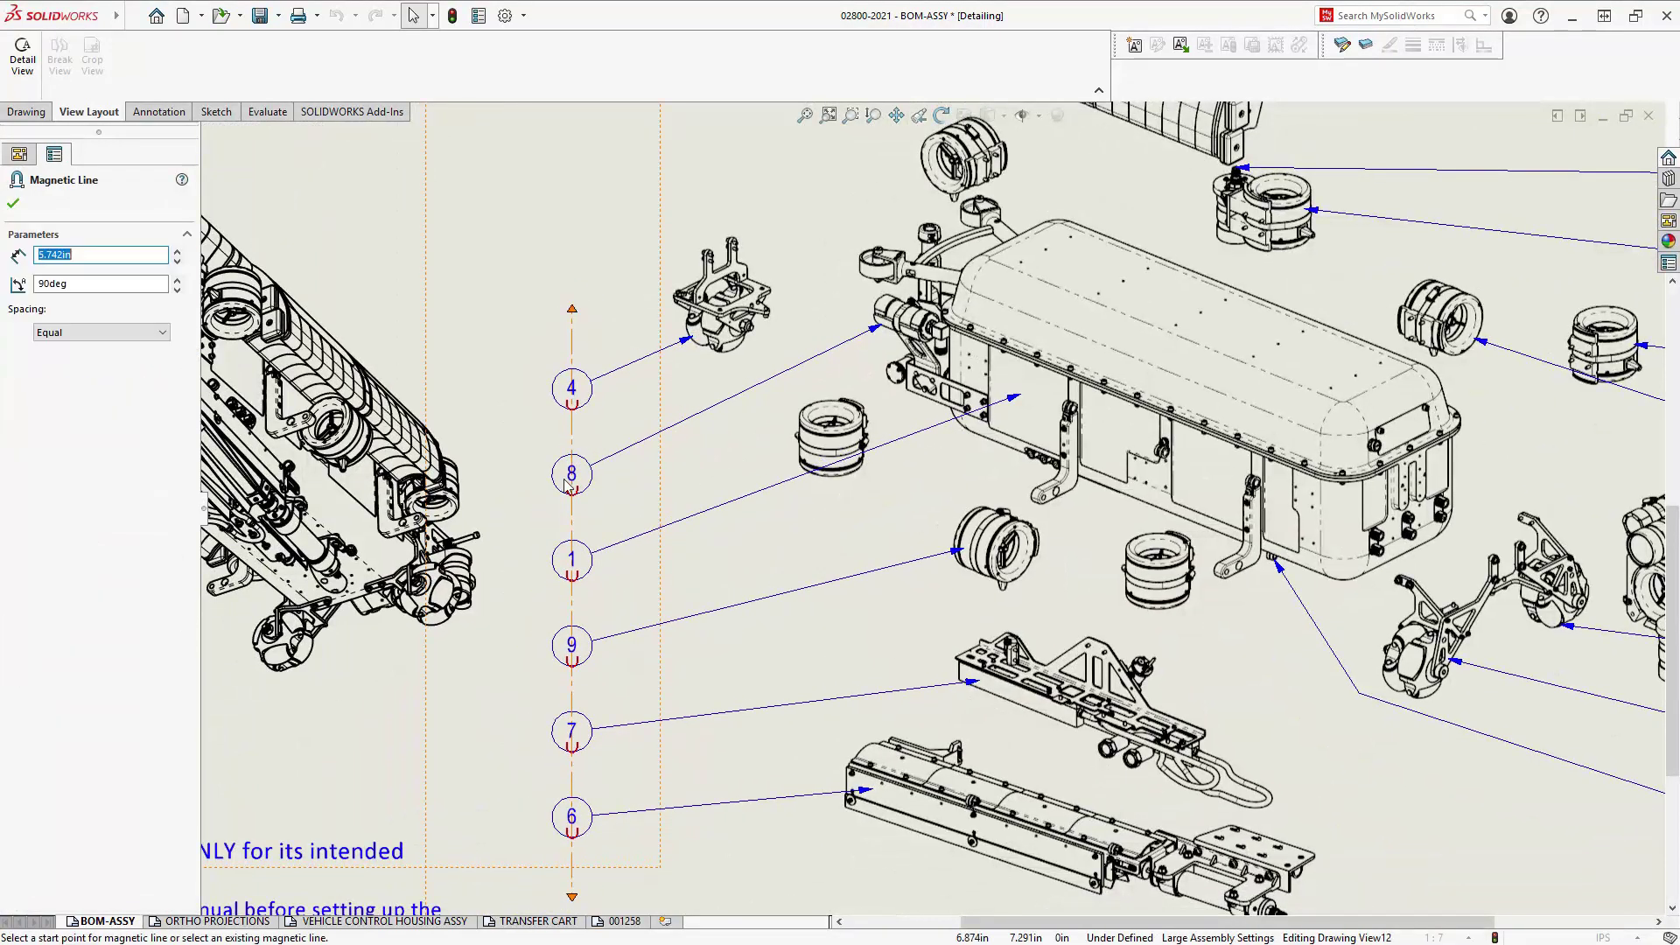
pyautogui.keyDown('ctrl'); pyautogui.moveTo(486, 706); pyautogui.dragTo(571, 615, button='middle'); pyautogui.keyUp('ctrl')
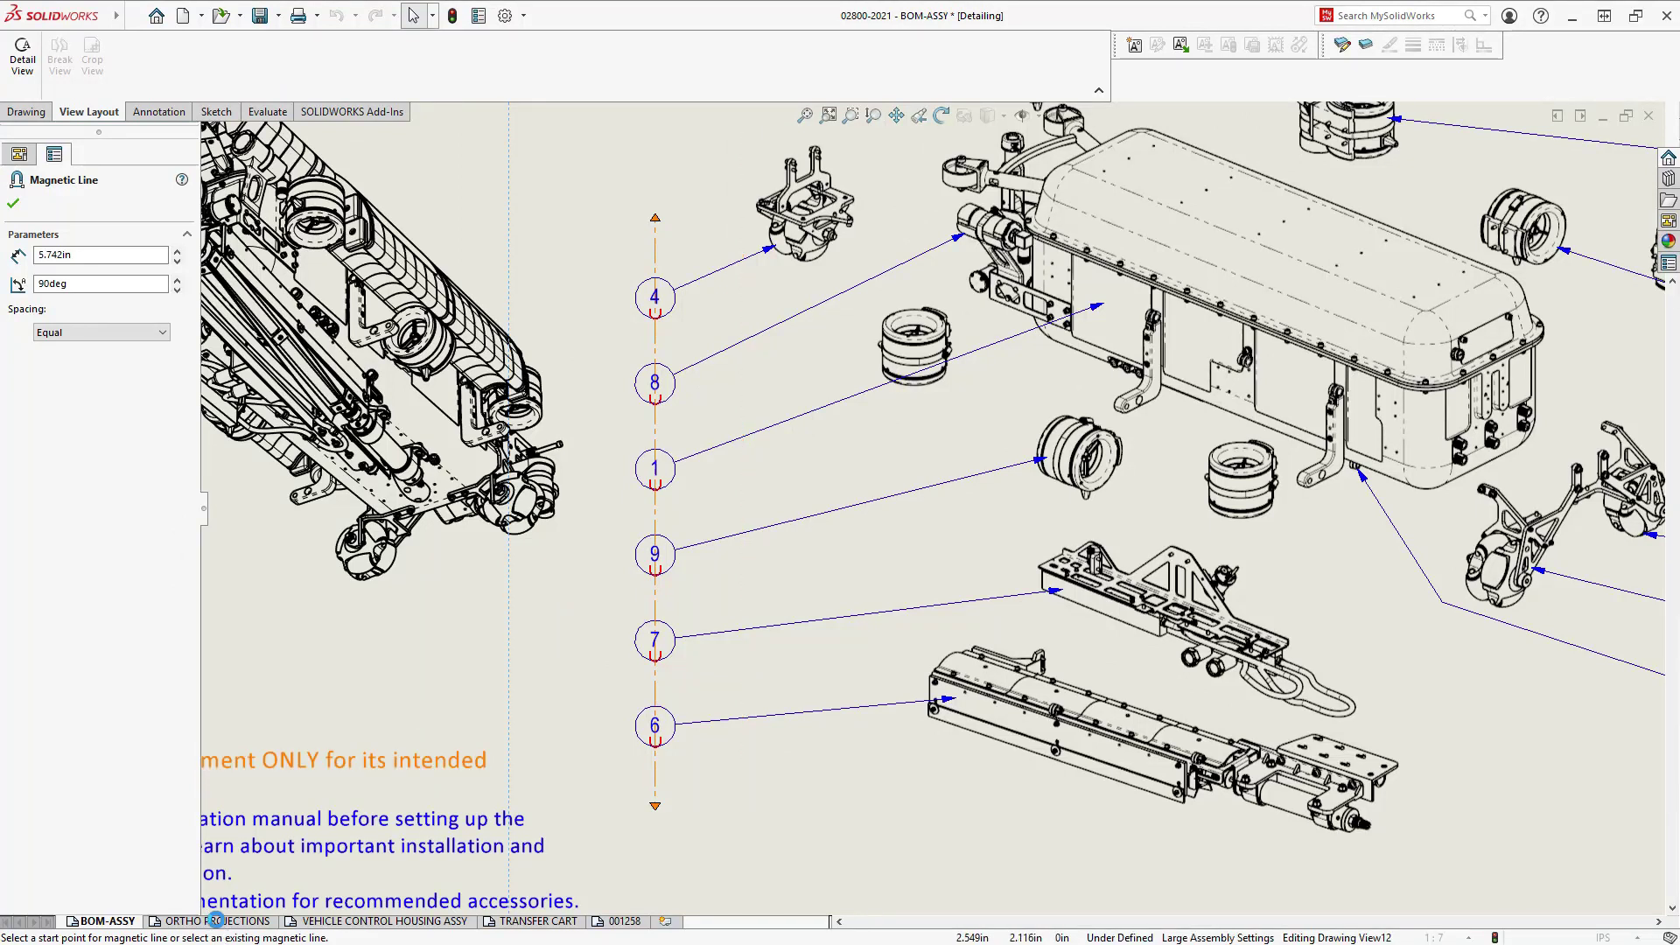
pyautogui.click(217, 922)
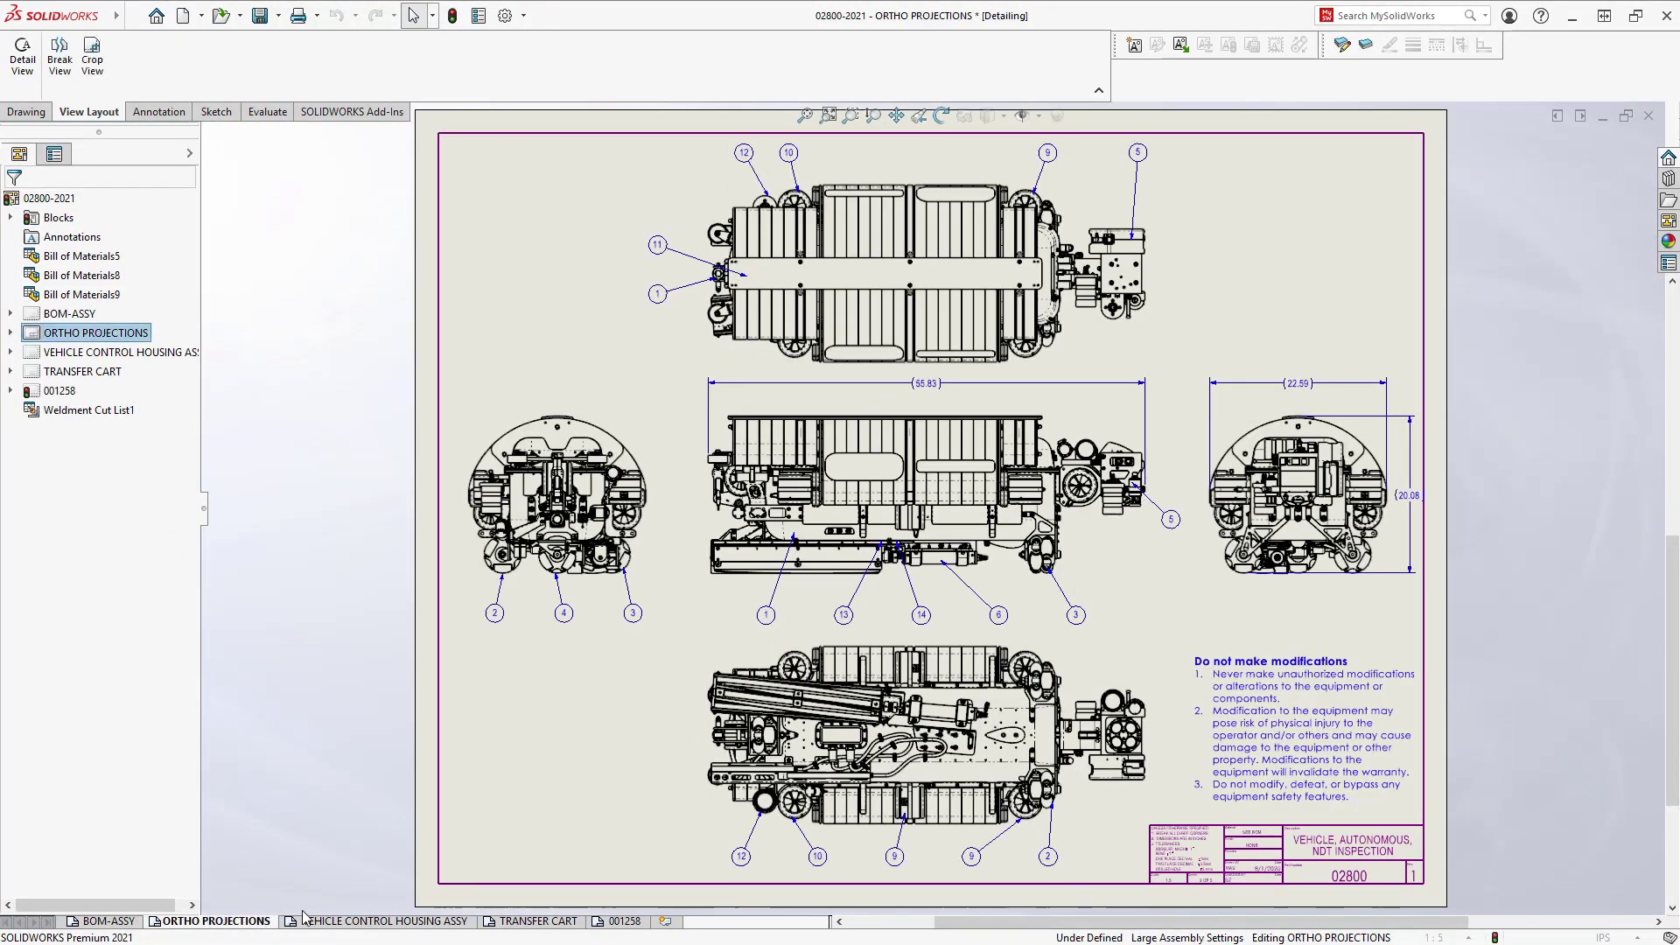
pyautogui.moveTo(381, 922)
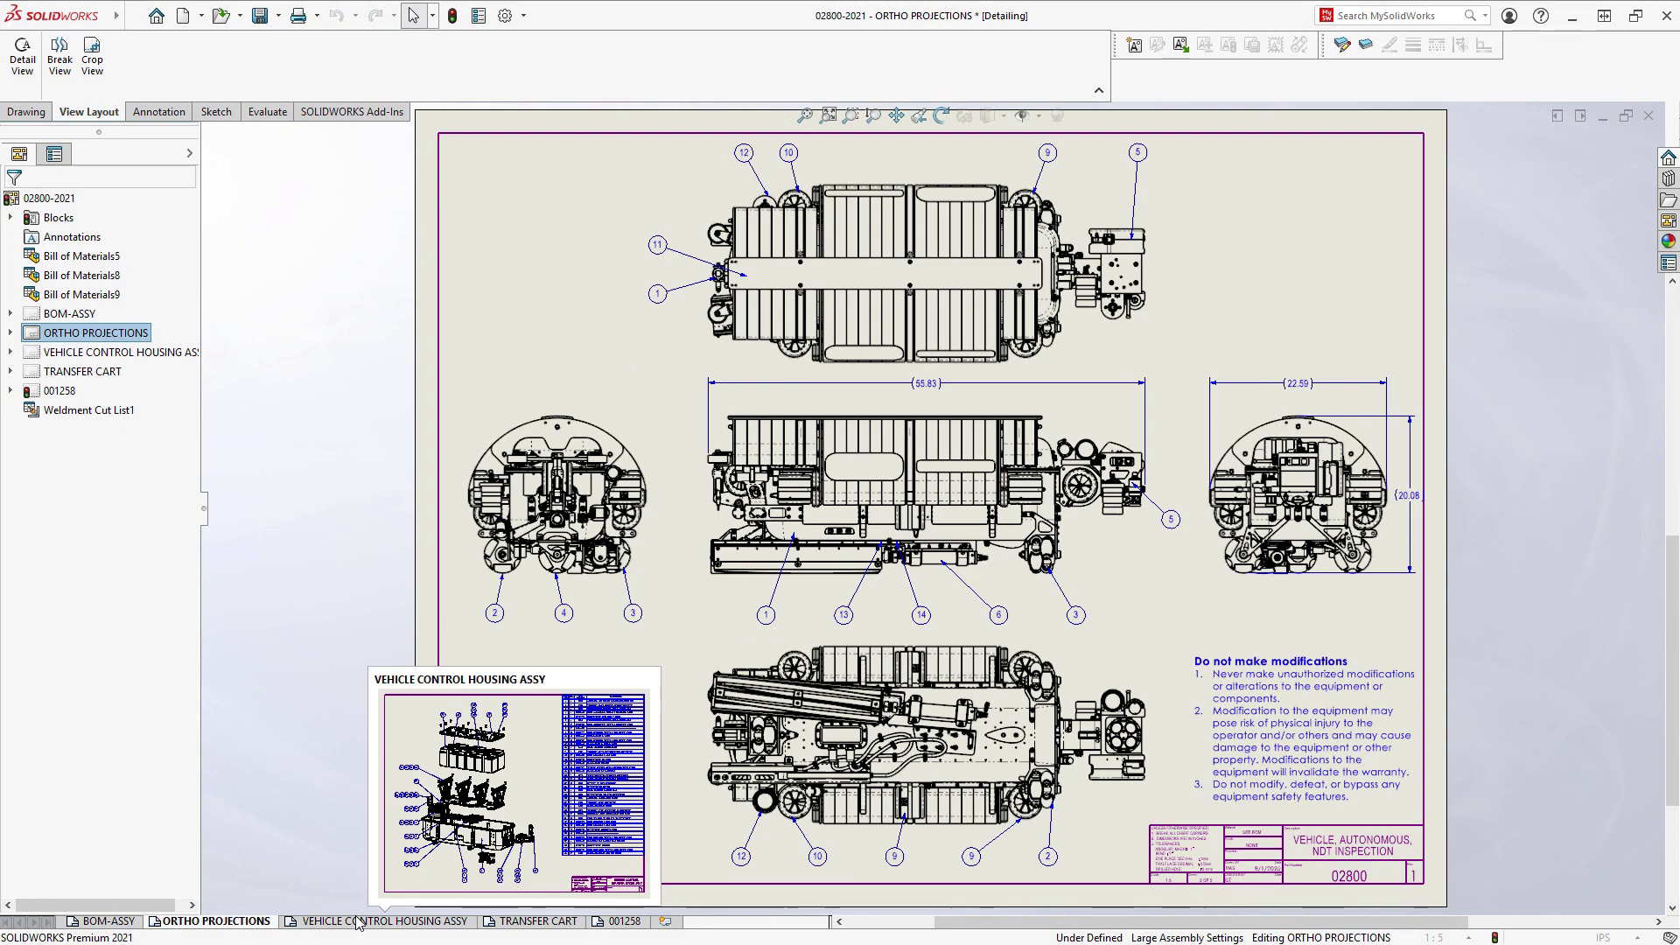
# Step through the VEHICLE CONTROL HOUSING ASSY and TRANSFER CART sheets to the 001258 sheet
pyautogui.click(357, 922)
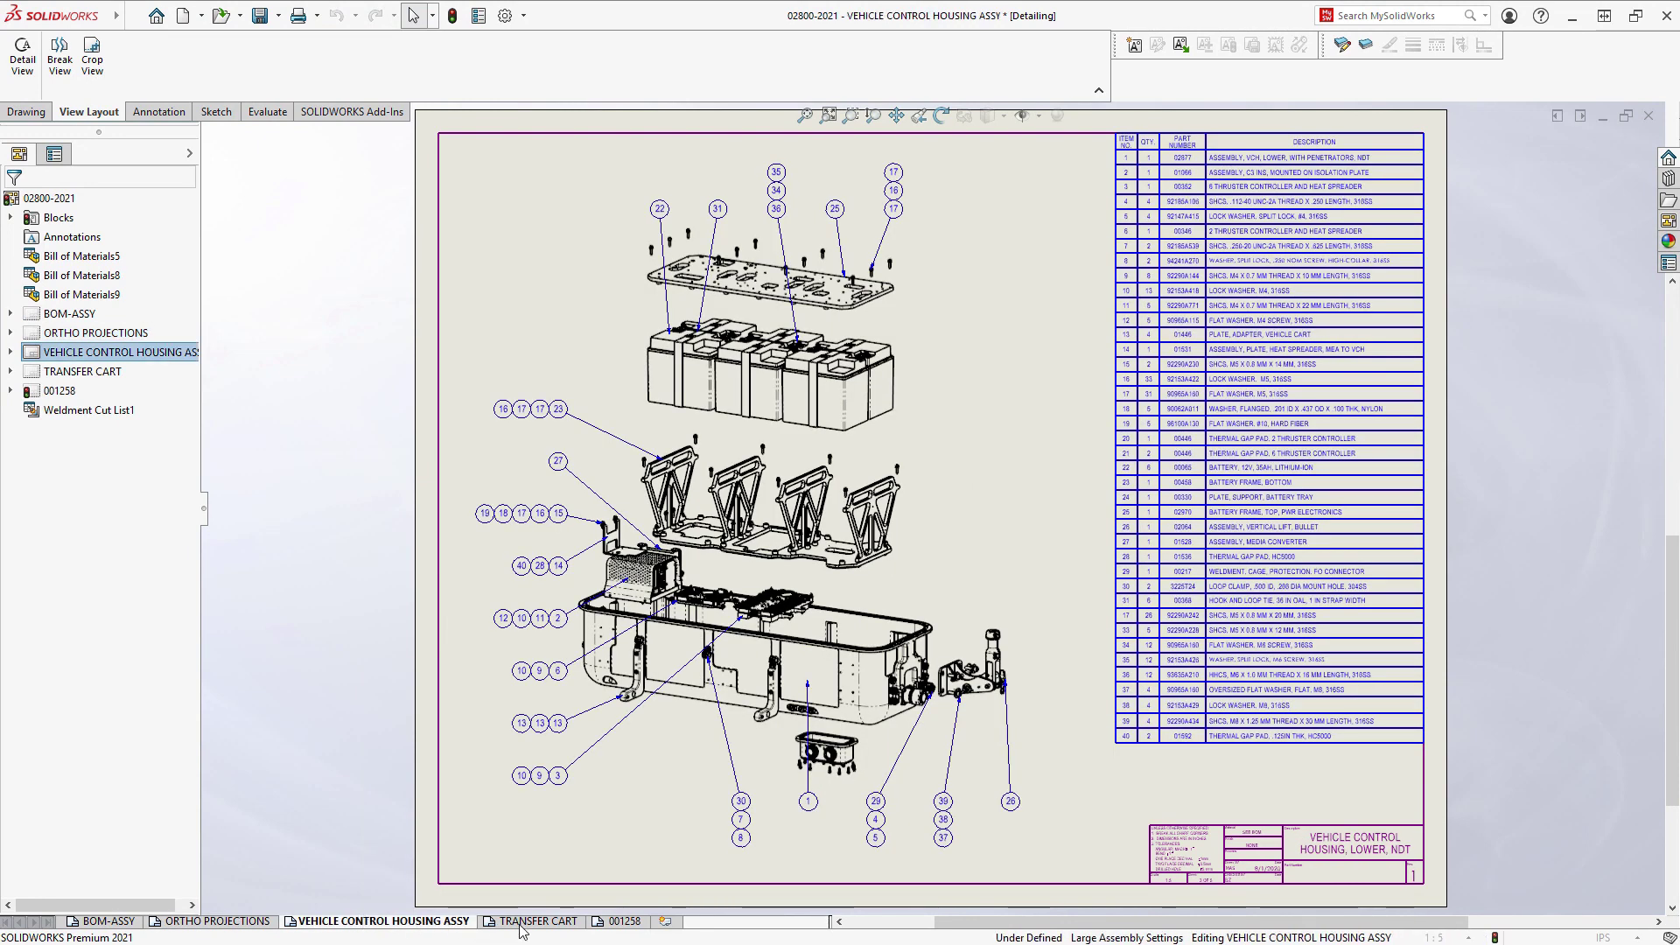
pyautogui.click(531, 923)
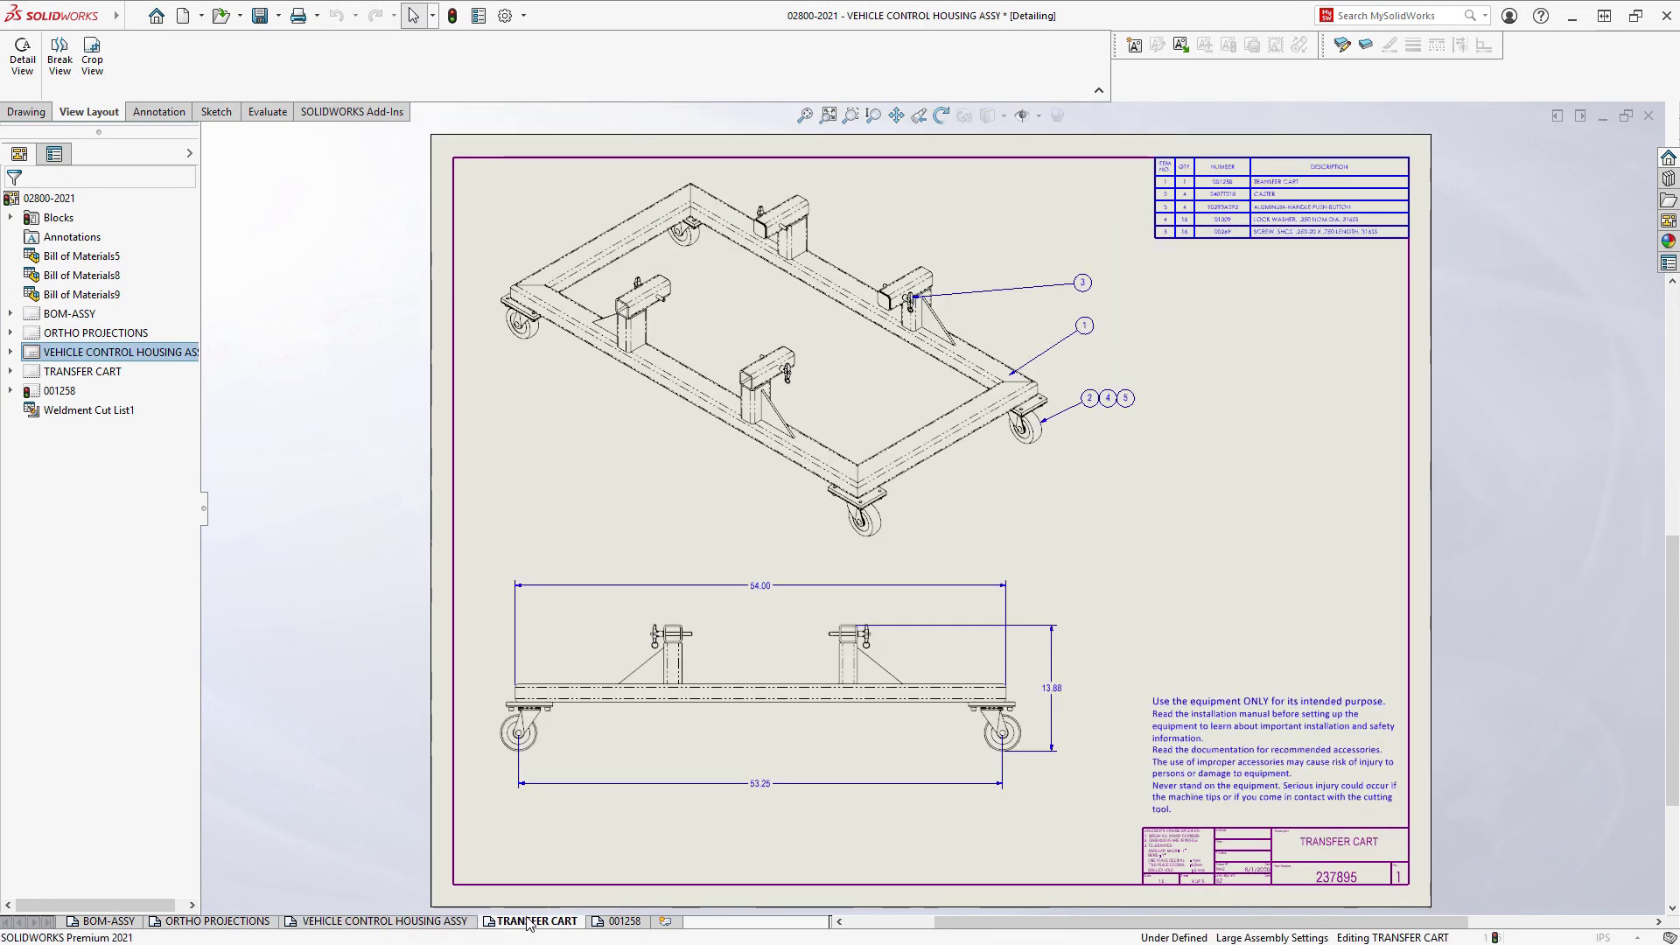
pyautogui.click(623, 921)
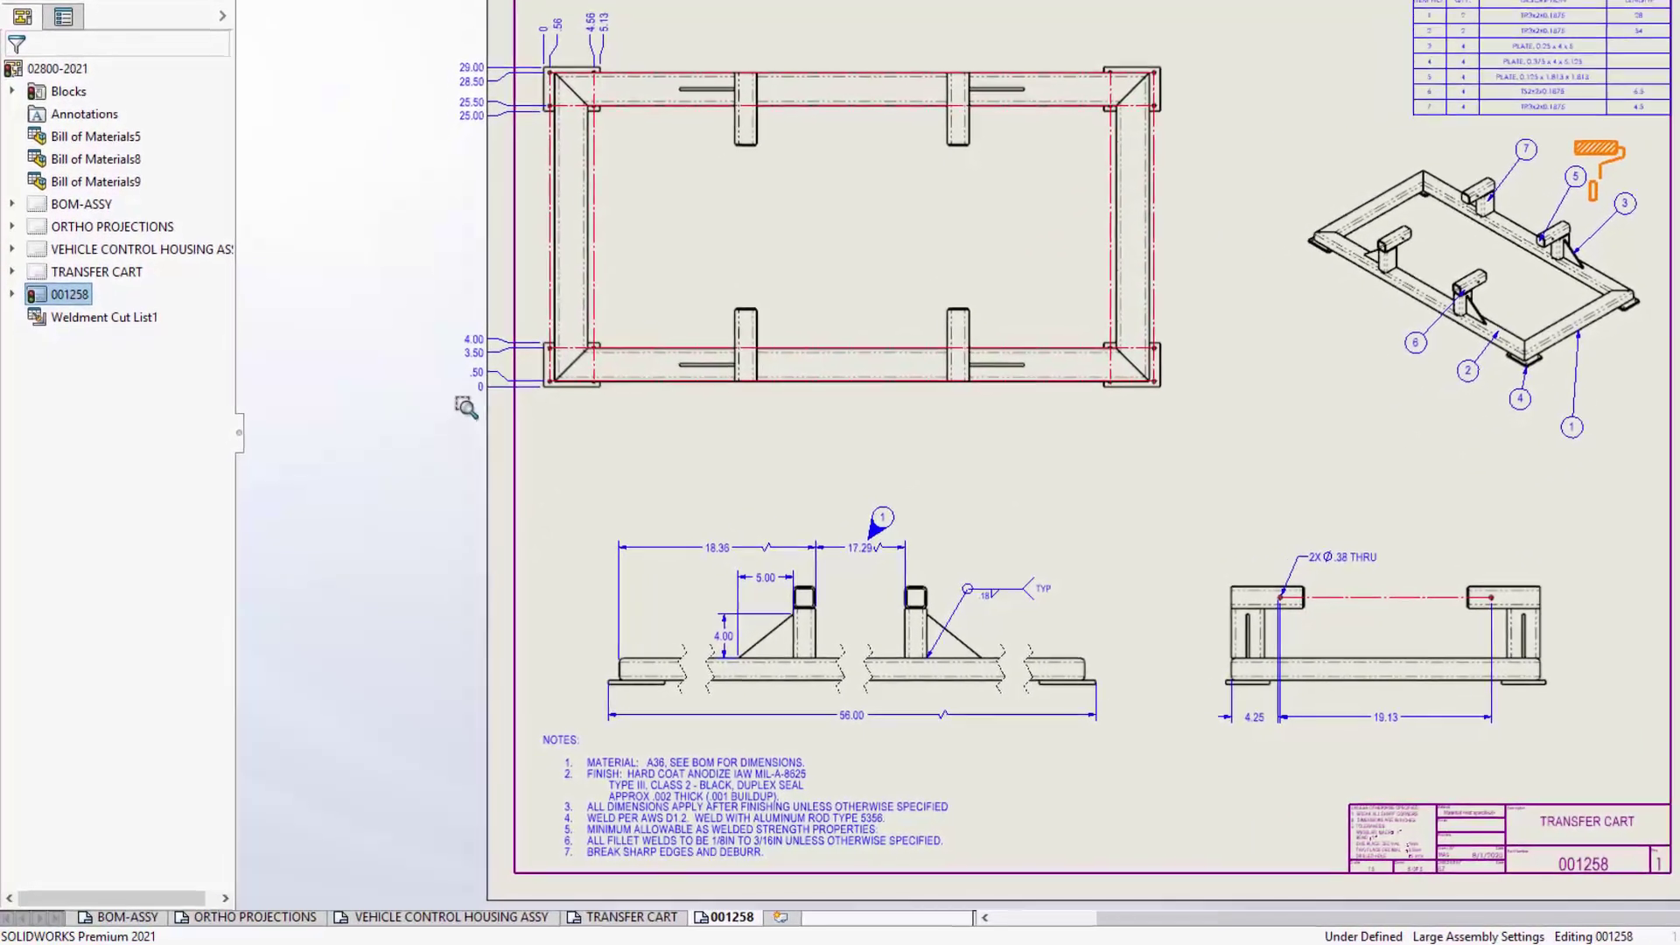
# Edit note 1 to reference CUTLIST instead of BOM and delete the TYPE III and APPROX finish lines
pyautogui.moveTo(462, 403); pyautogui.dragTo(1234, 914)
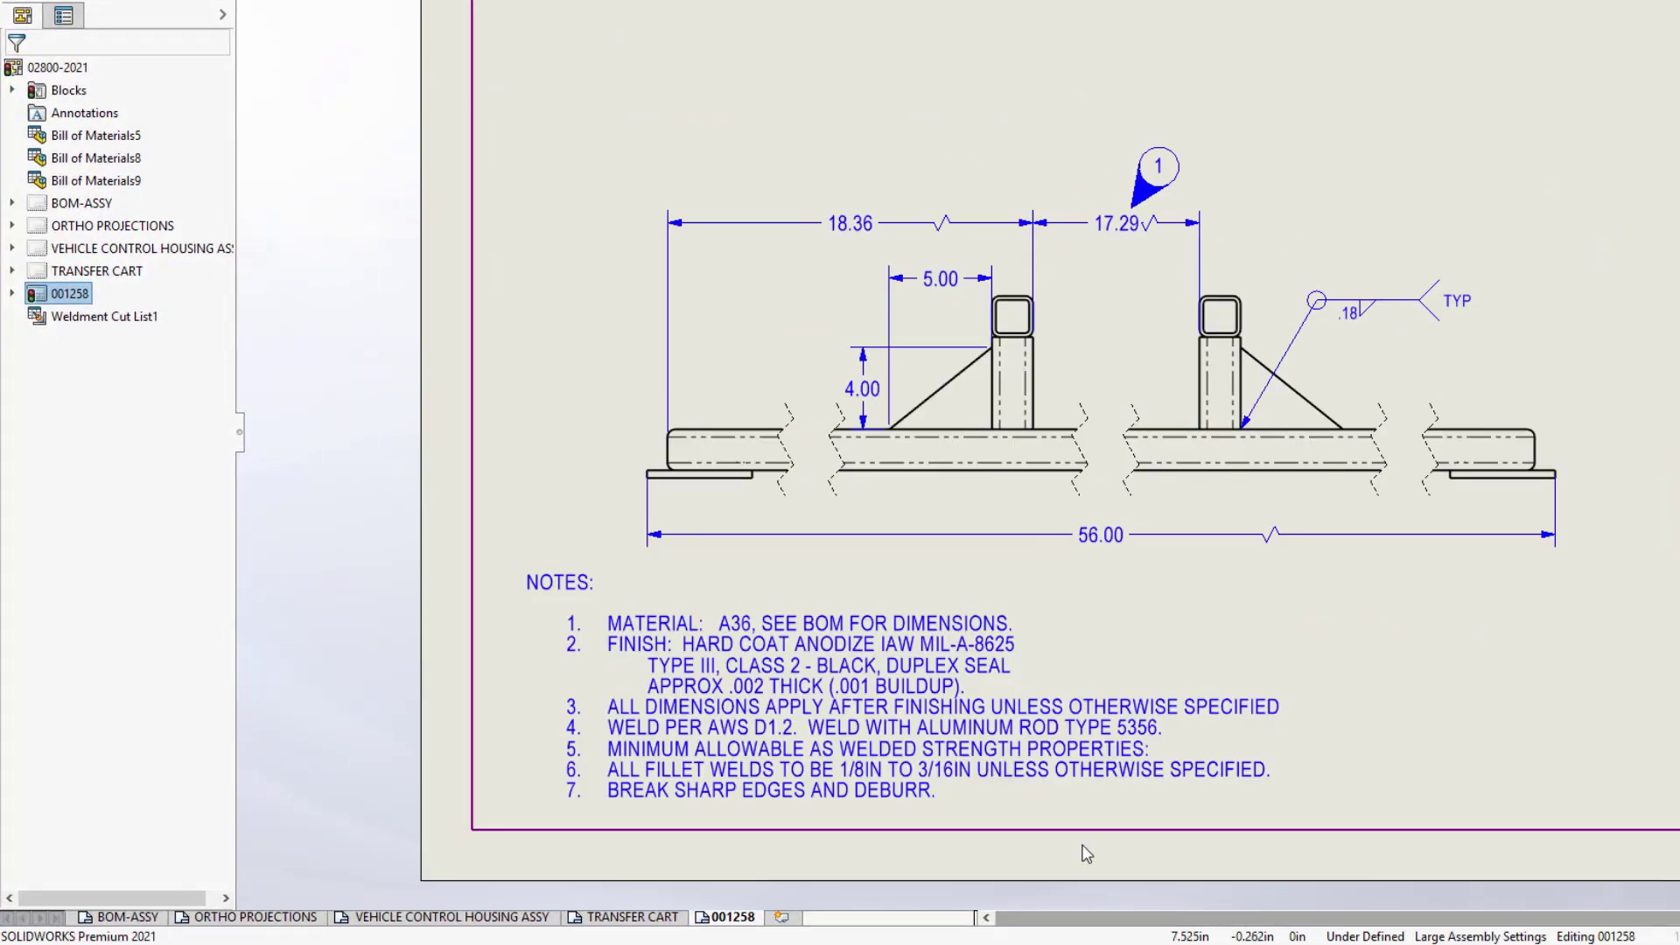
pyautogui.doubleClick(889, 729)
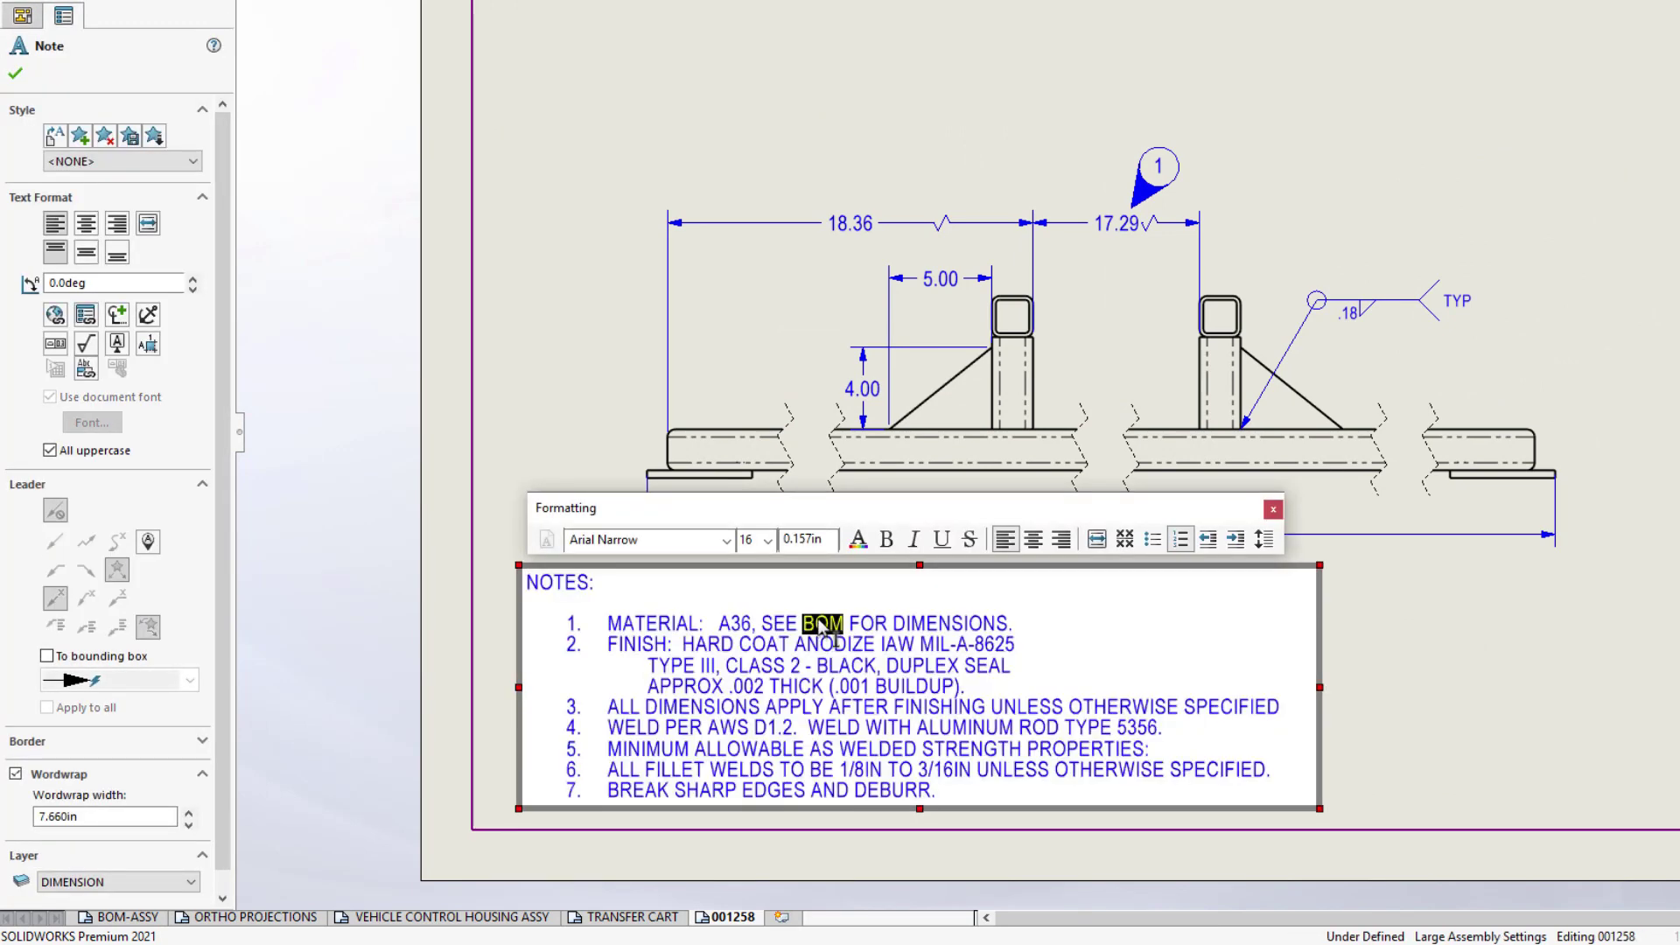
pyautogui.write('CUTLIST')
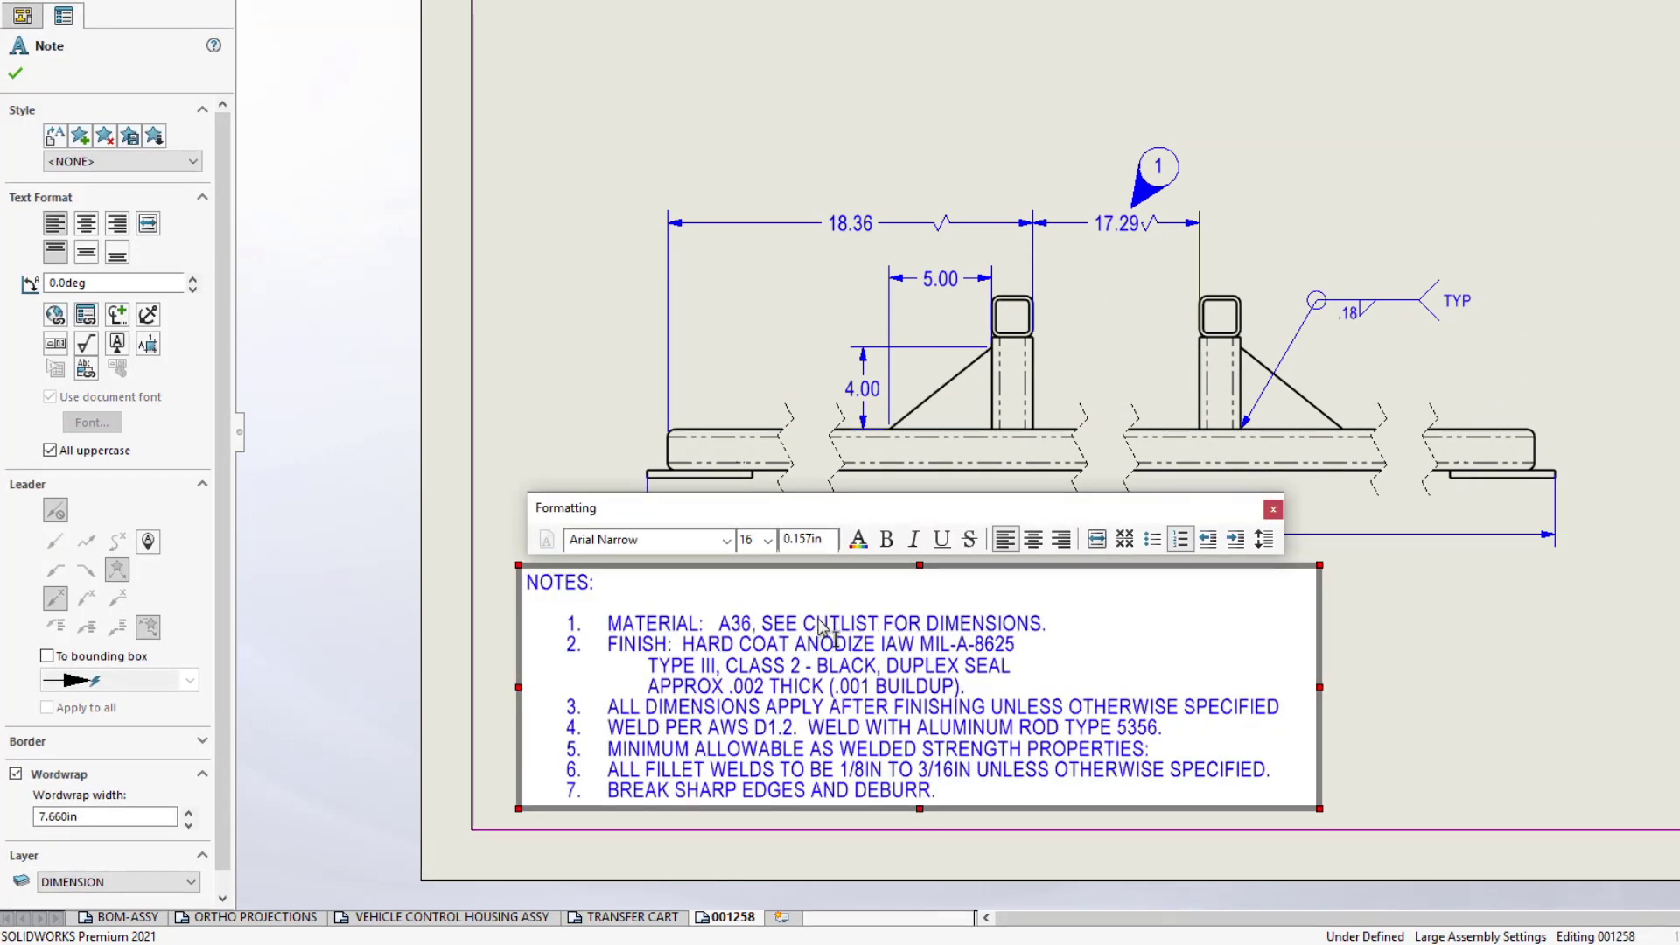
pyautogui.moveTo(1026, 654); pyautogui.dragTo(1032, 689)
pyautogui.press('Delete')
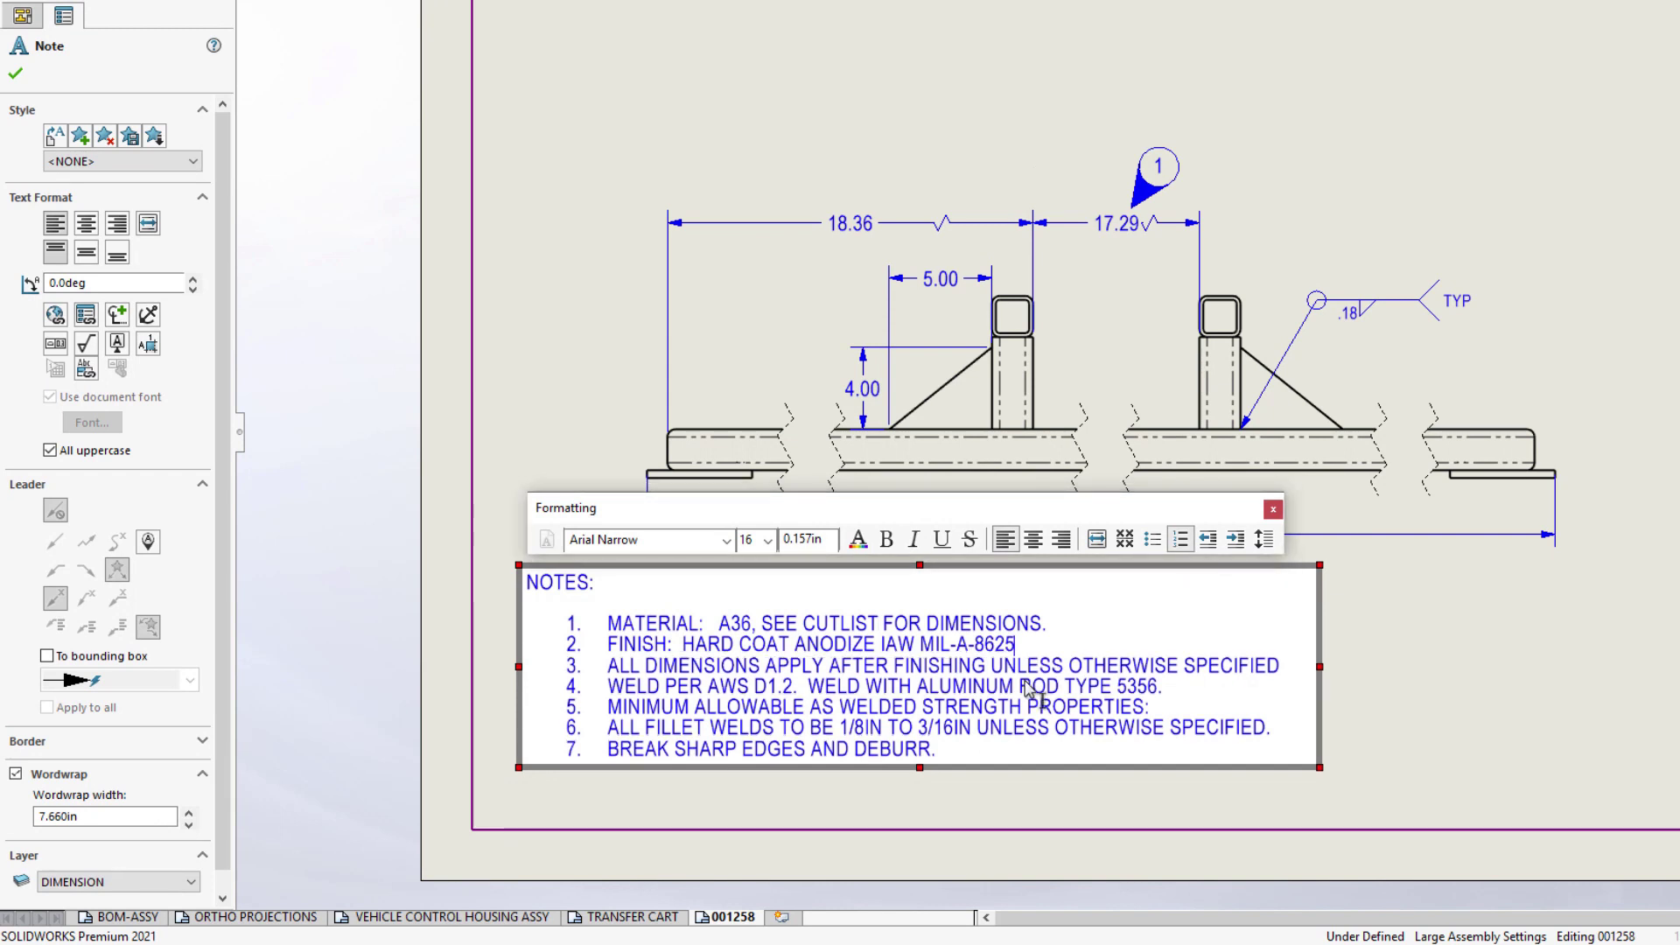
pyautogui.click(1017, 784)
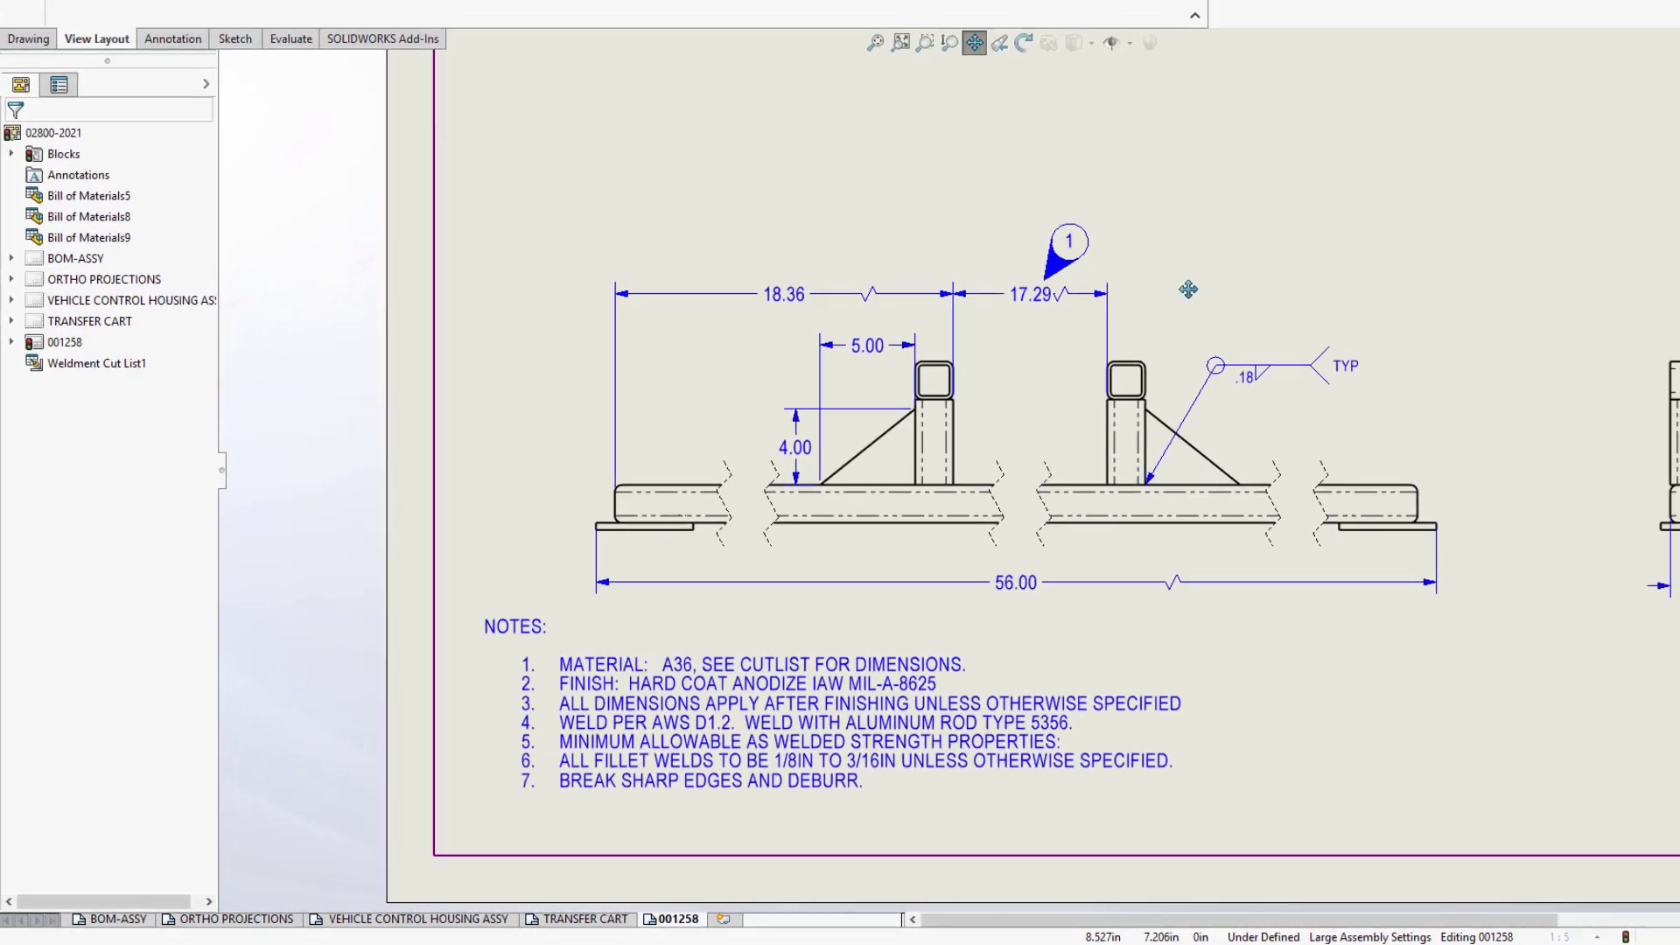
# Start a broken view on the frame's top view and place the first pair of break lines
pyautogui.moveTo(1189, 284); pyautogui.dragTo(1103, 845, button='middle')
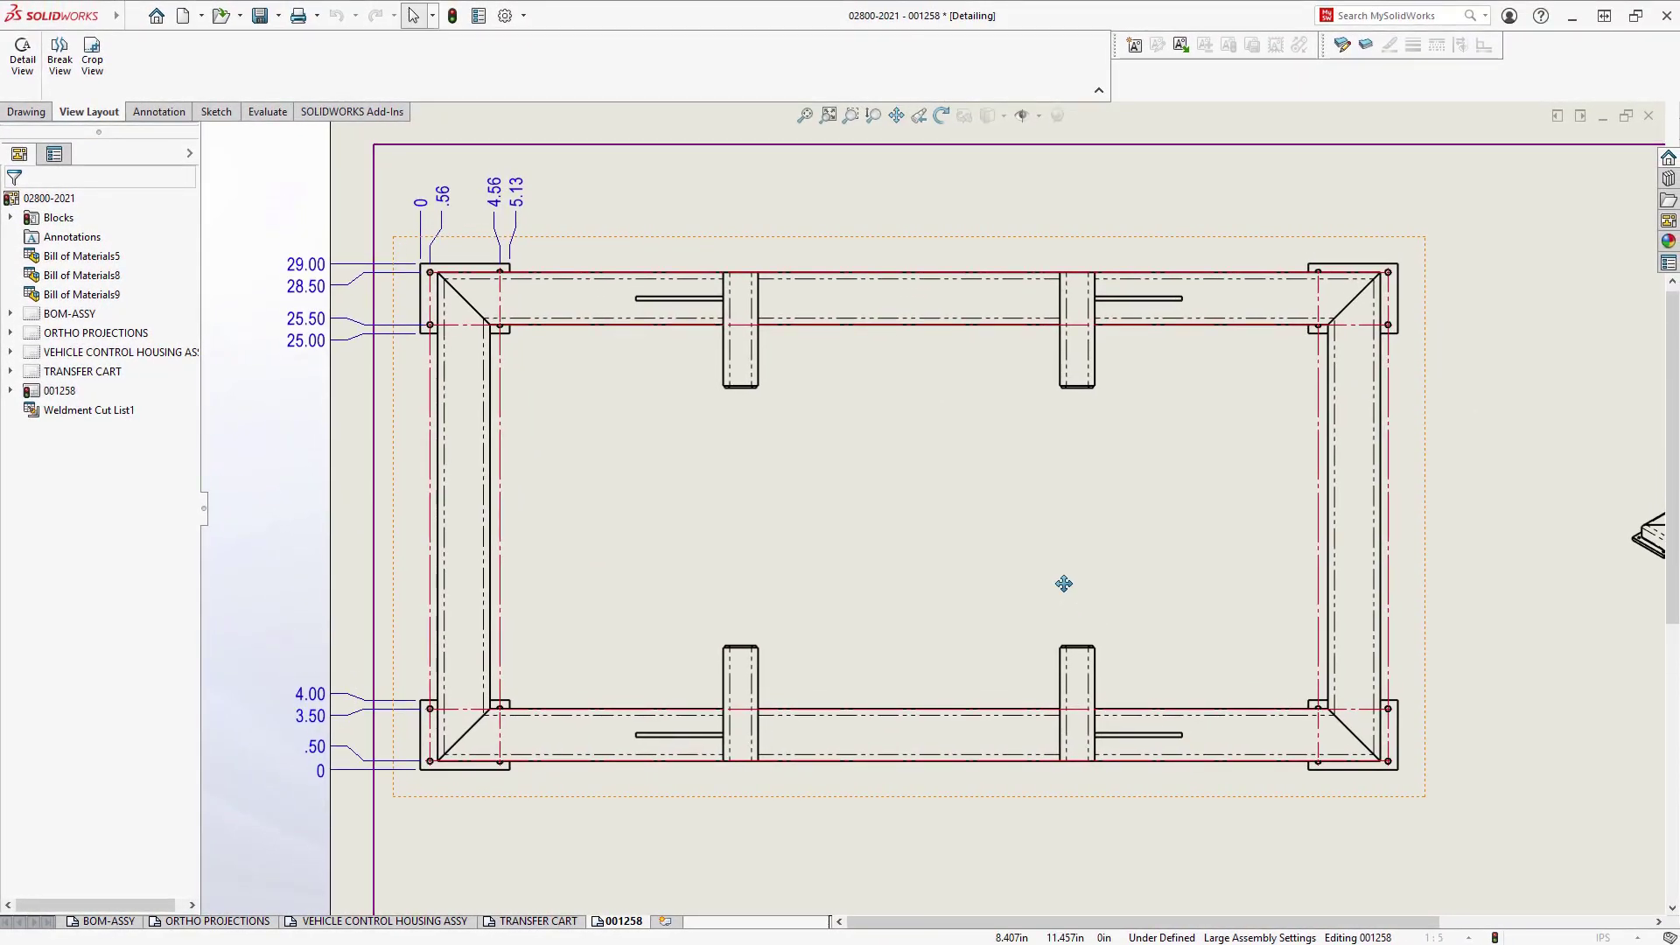
pyautogui.click(969, 535)
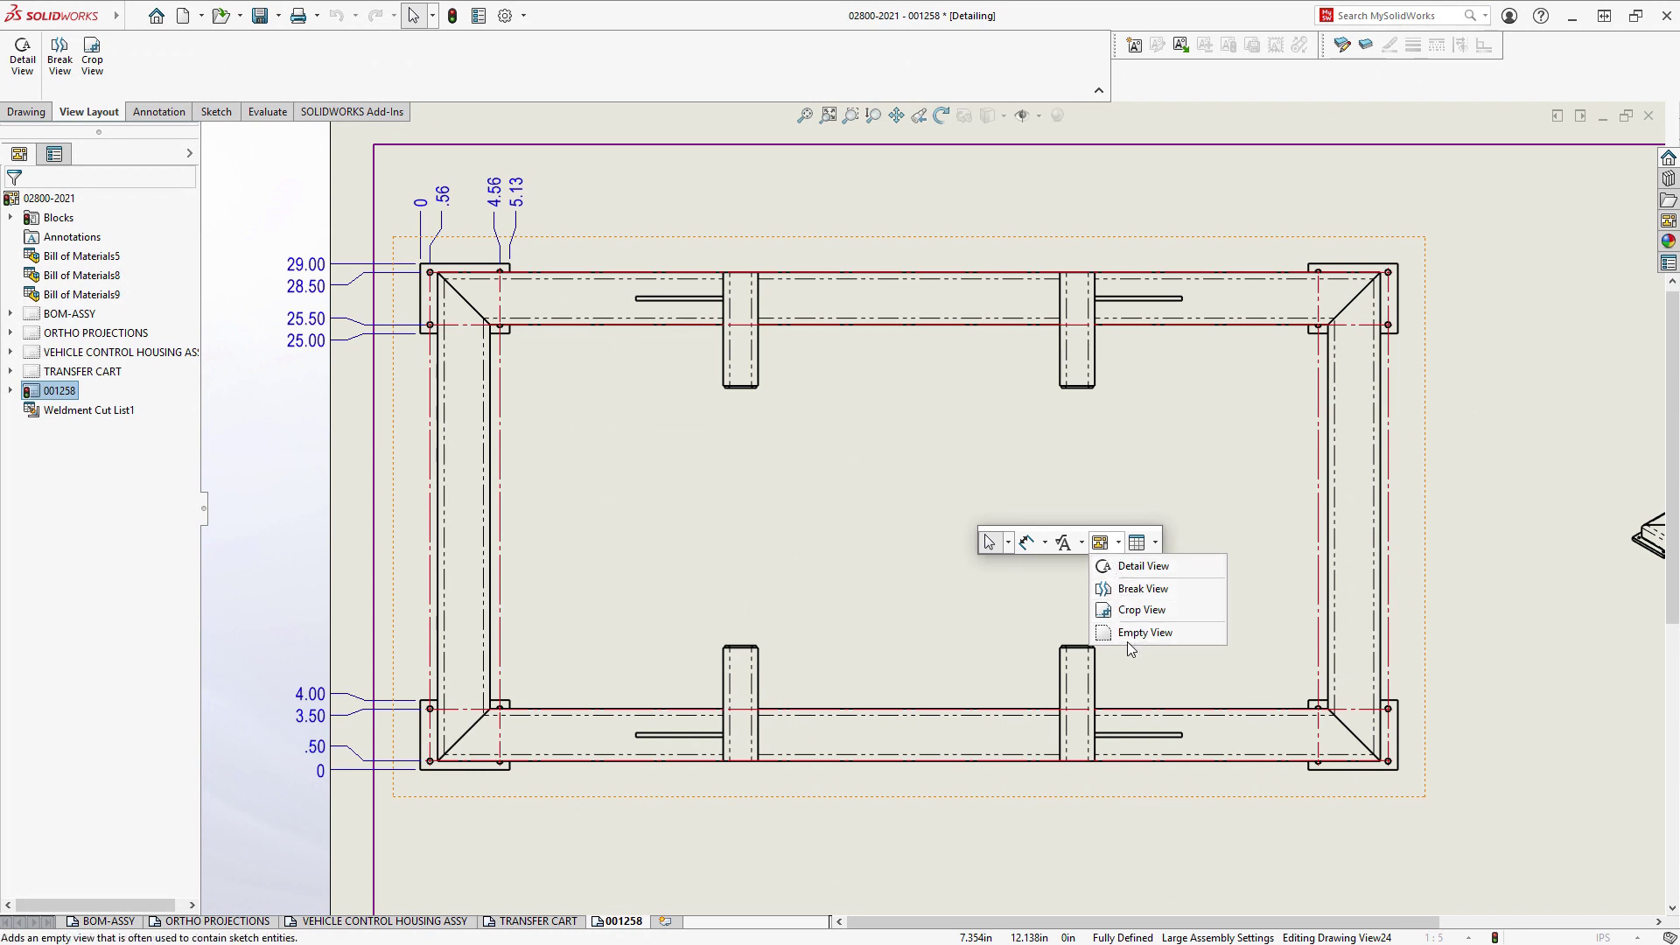
pyautogui.click(1127, 588)
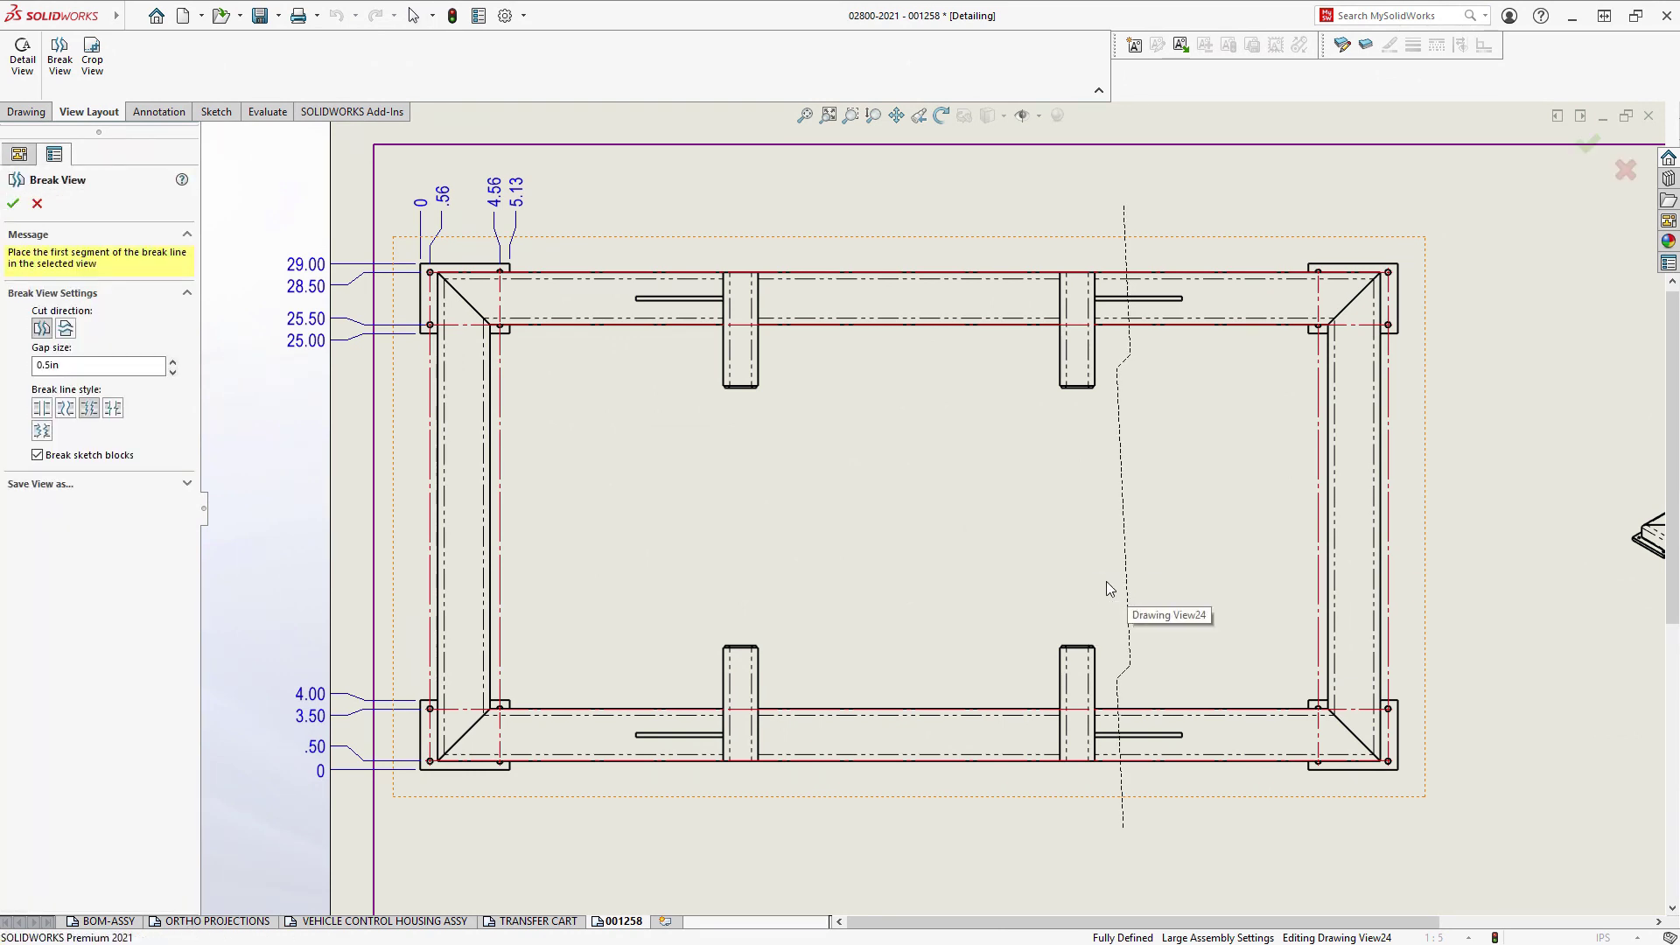
pyautogui.click(521, 515)
pyautogui.click(618, 514)
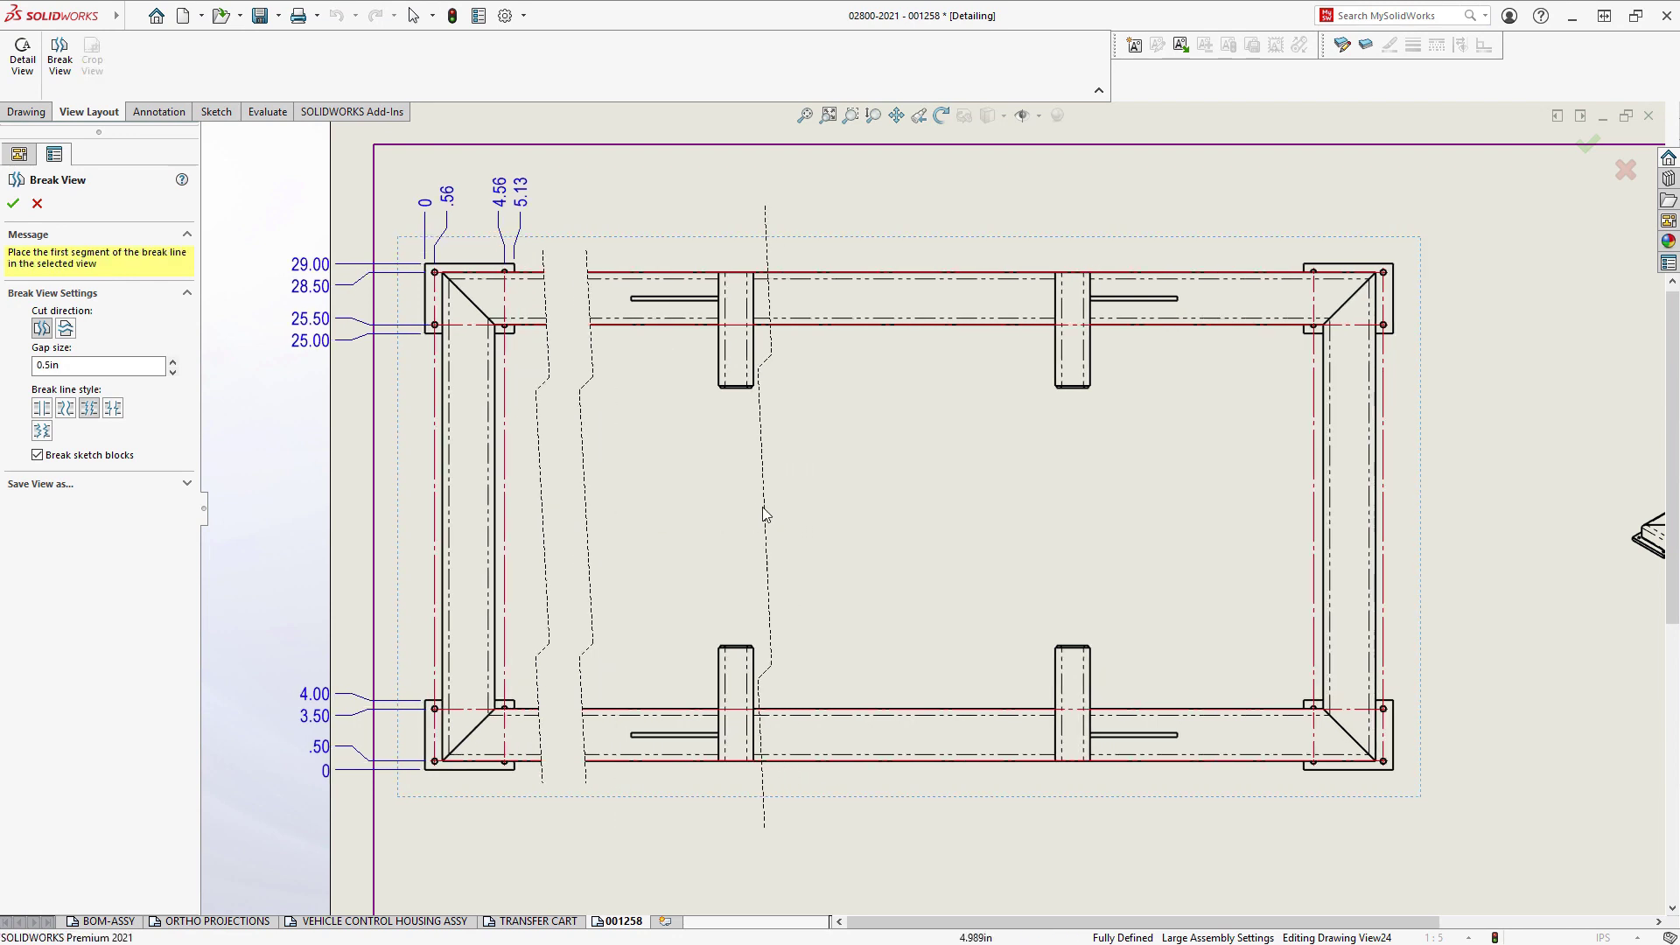
pyautogui.click(777, 511)
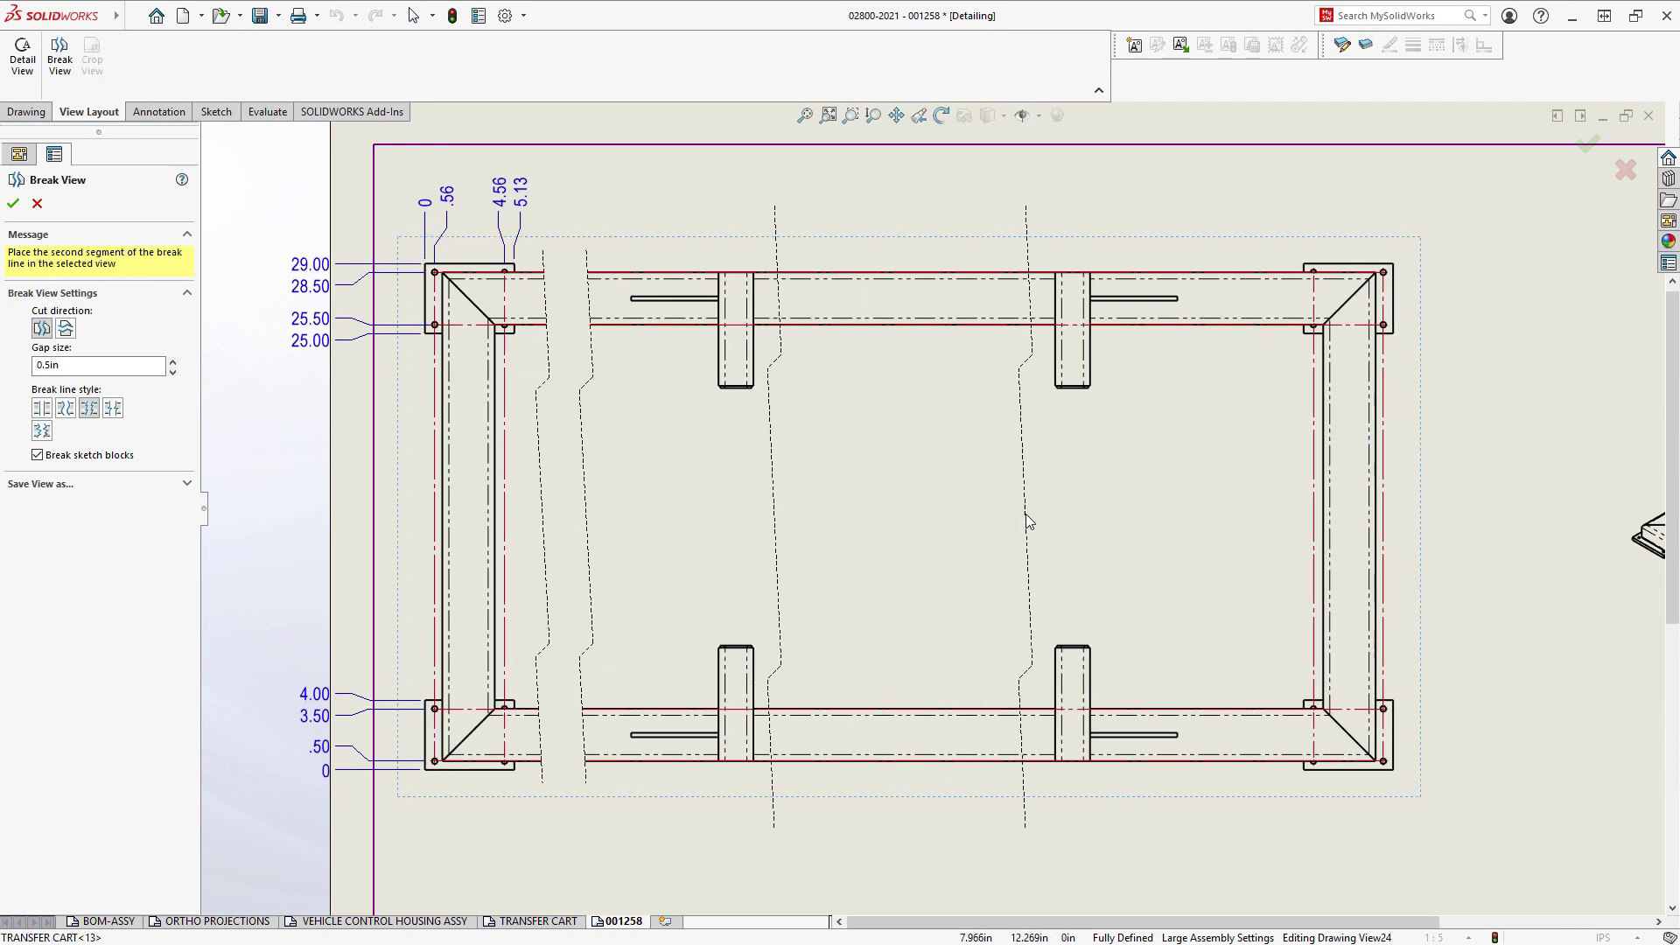
# Place the remaining break lines, set the style to Small Zig Zag Cut and confirm the broken view
pyautogui.click(1025, 514)
pyautogui.click(1102, 514)
pyautogui.click(1209, 517)
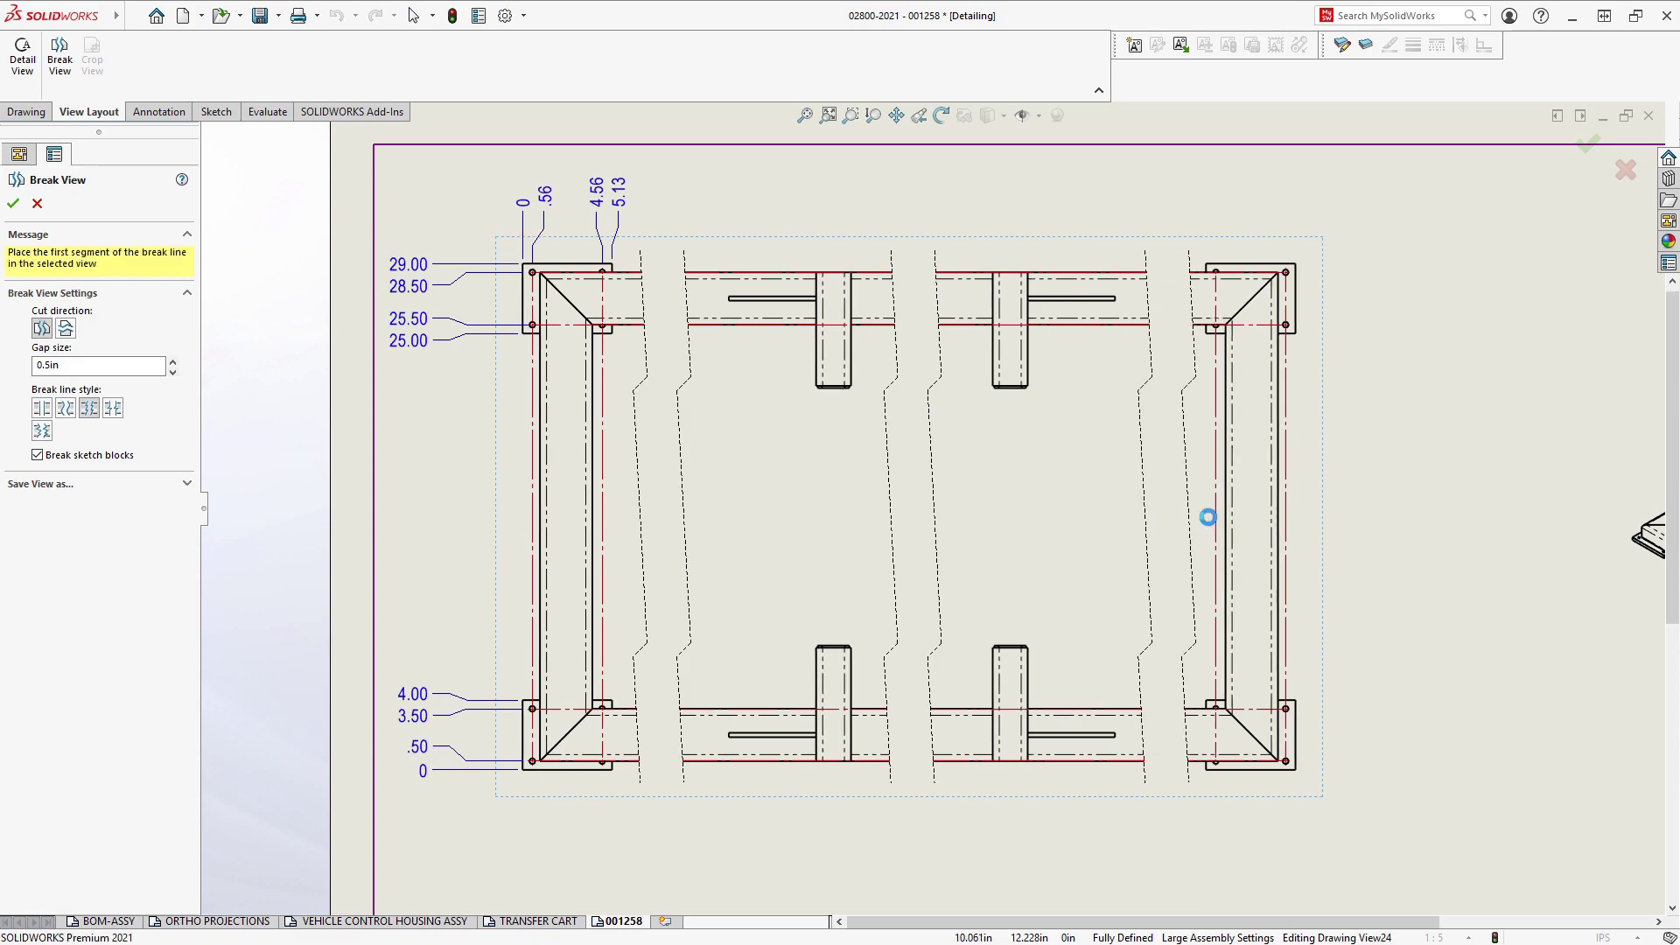
pyautogui.click(52, 376)
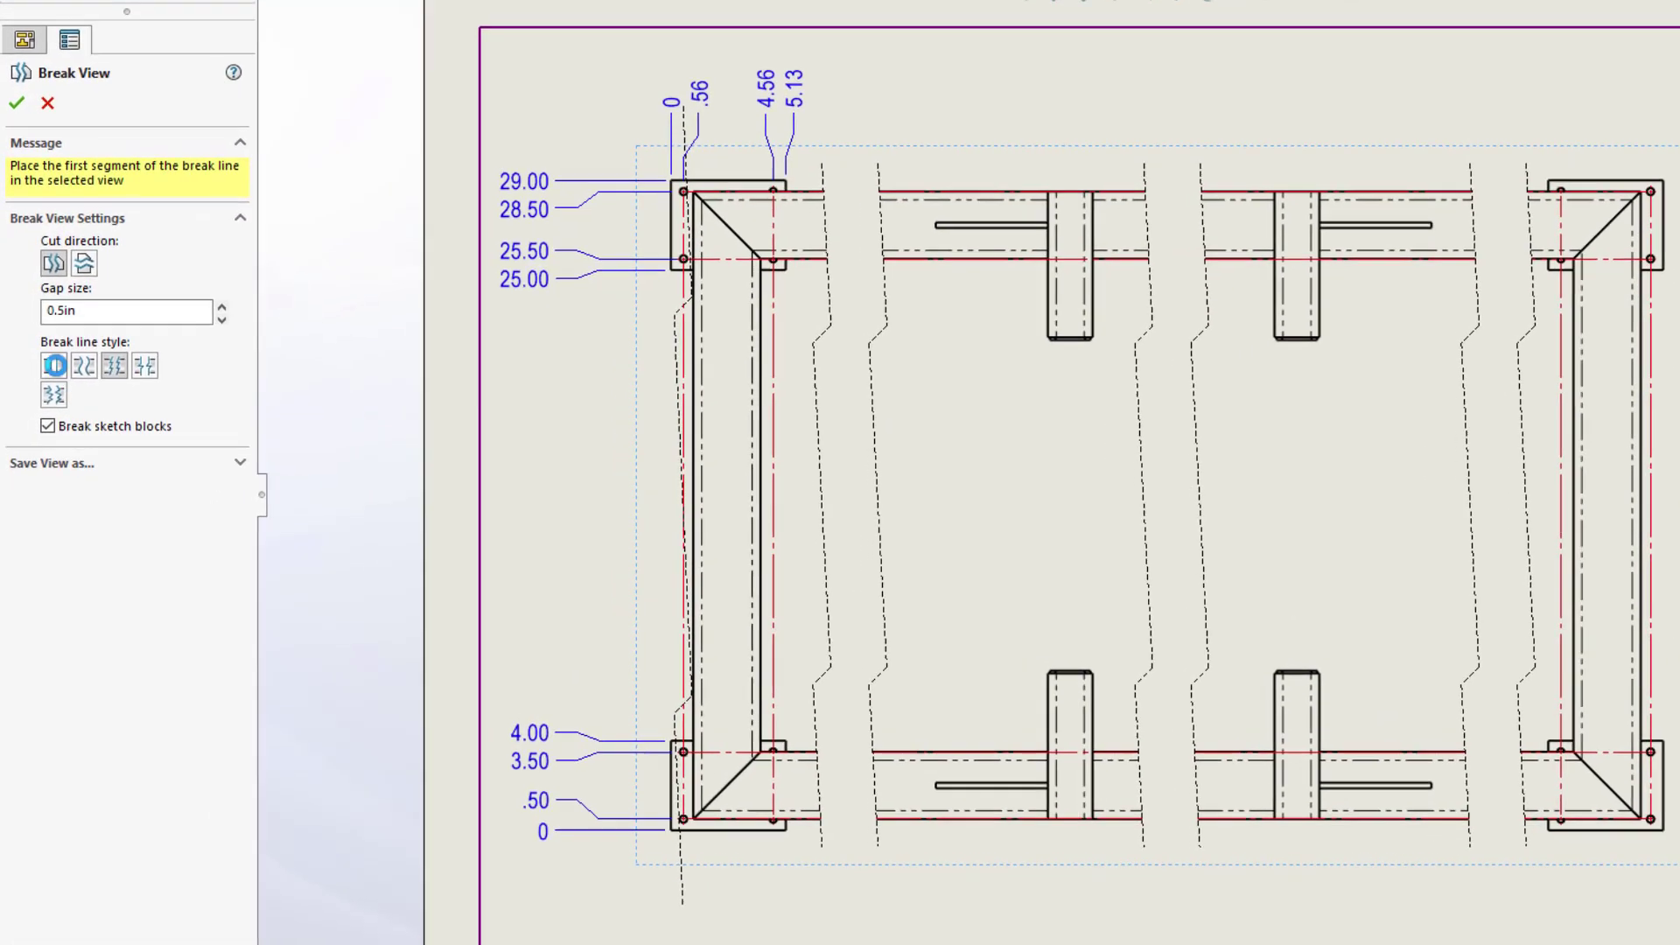
pyautogui.click(148, 369)
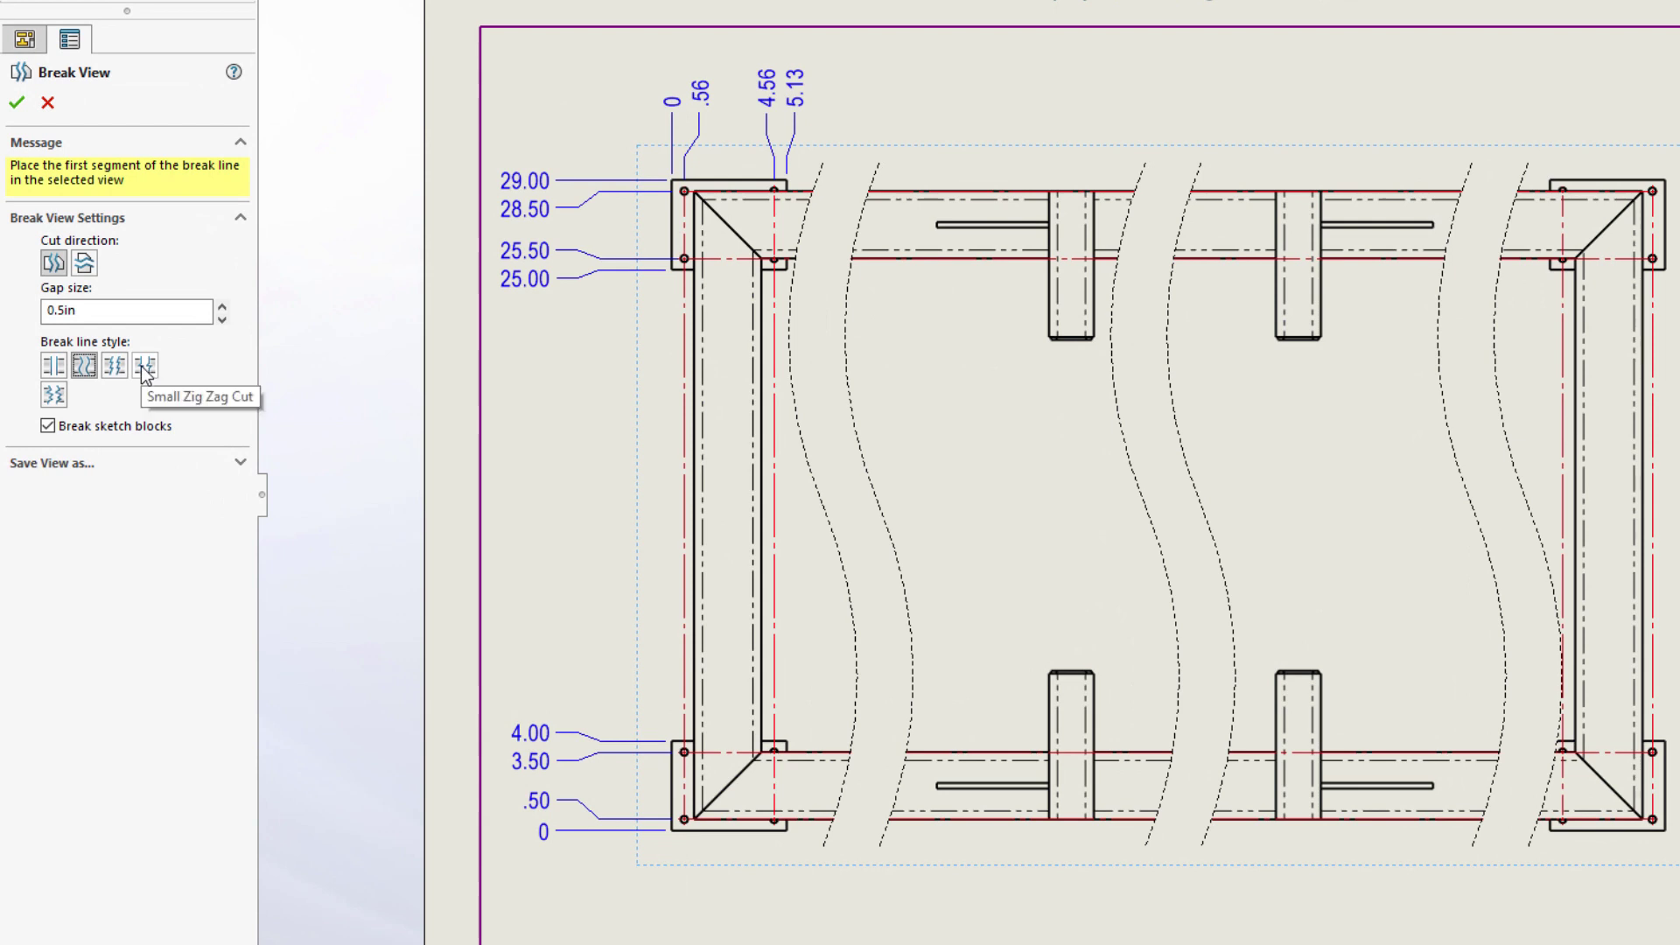
pyautogui.click(17, 103)
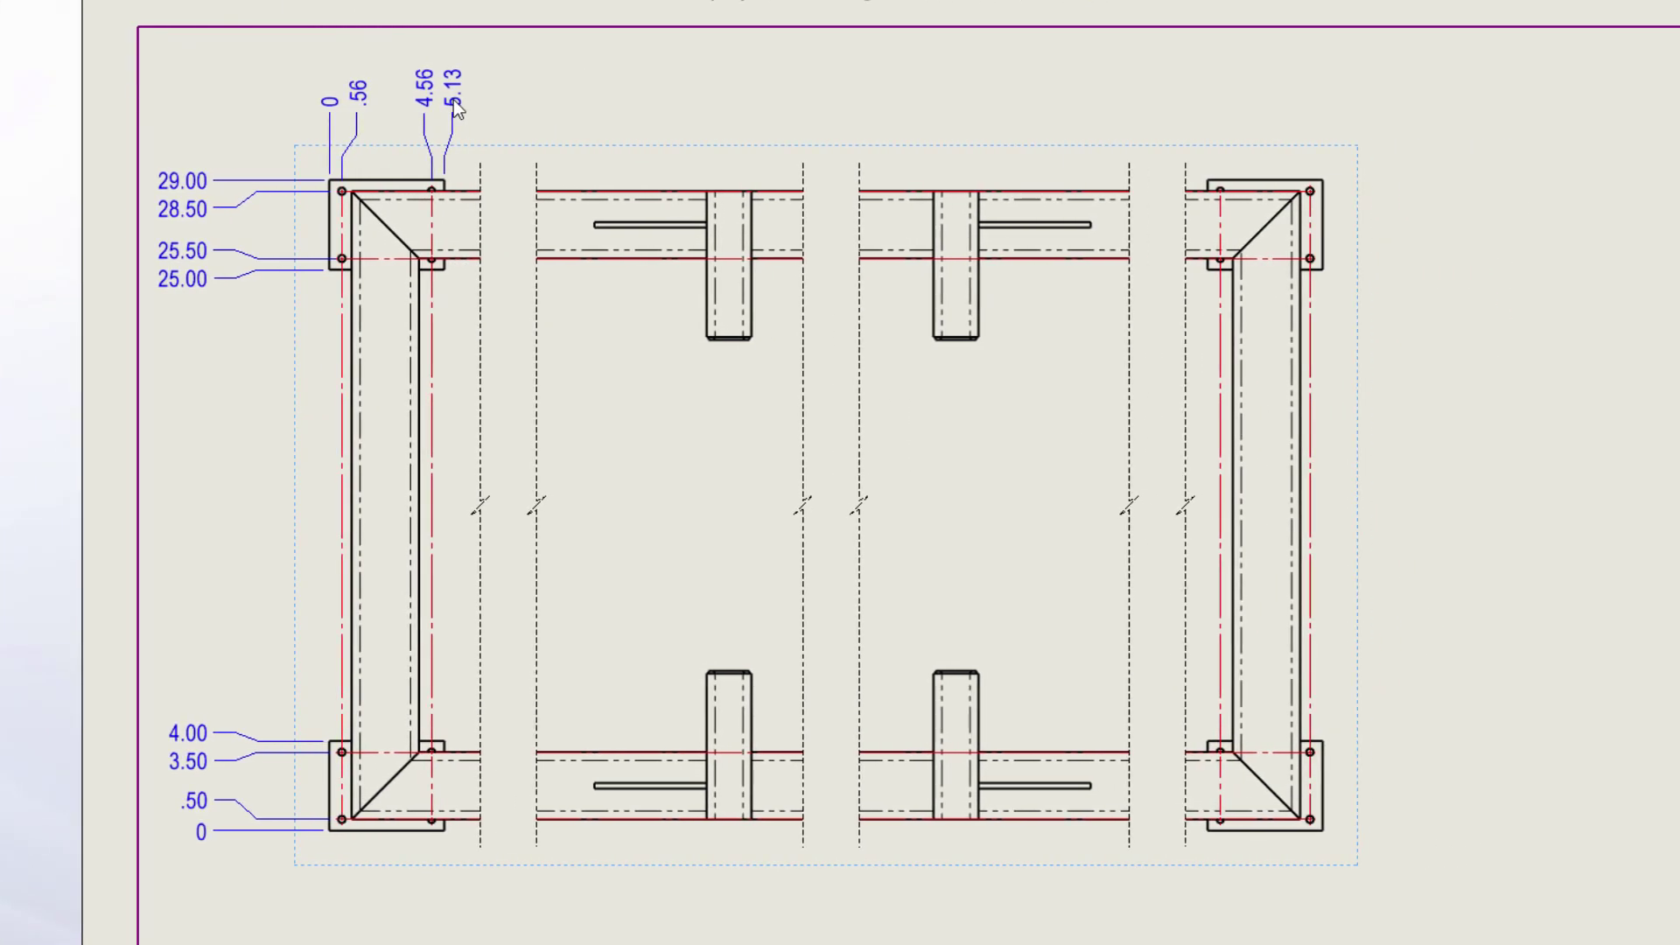
# Add 50.88, 51.44, 55.44 and 56.00 to the 5.13 ordinate chain via Add To Ordinate
pyautogui.rightClick(458, 106)
pyautogui.click(564, 283)
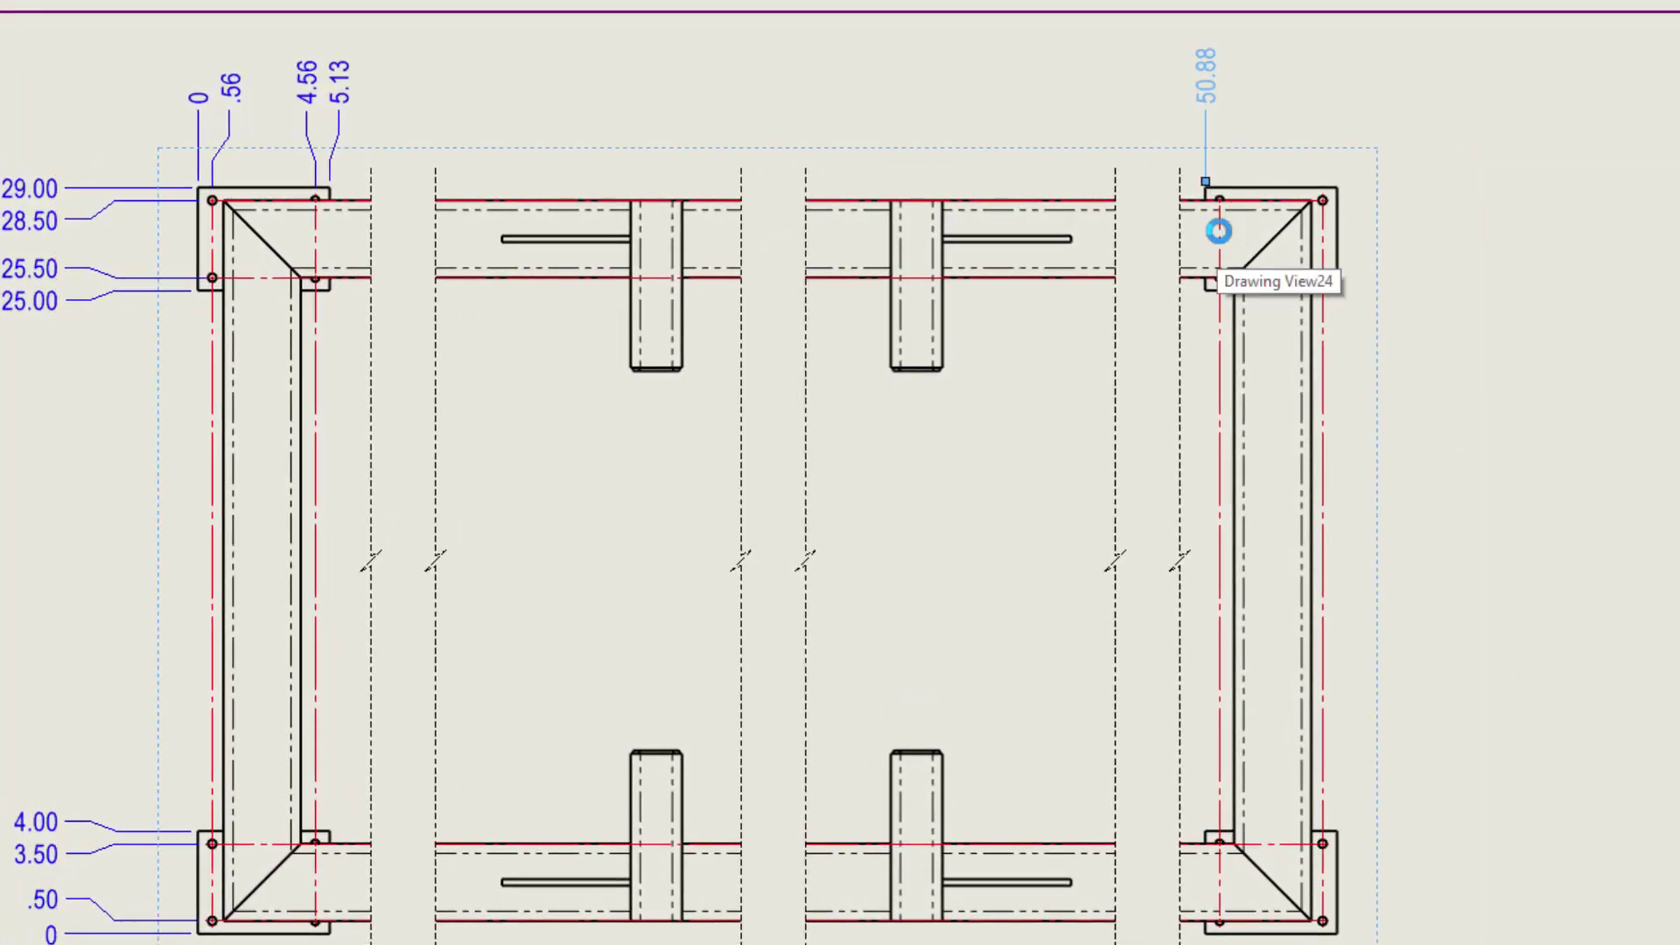
pyautogui.click(1206, 234)
pyautogui.click(1320, 246)
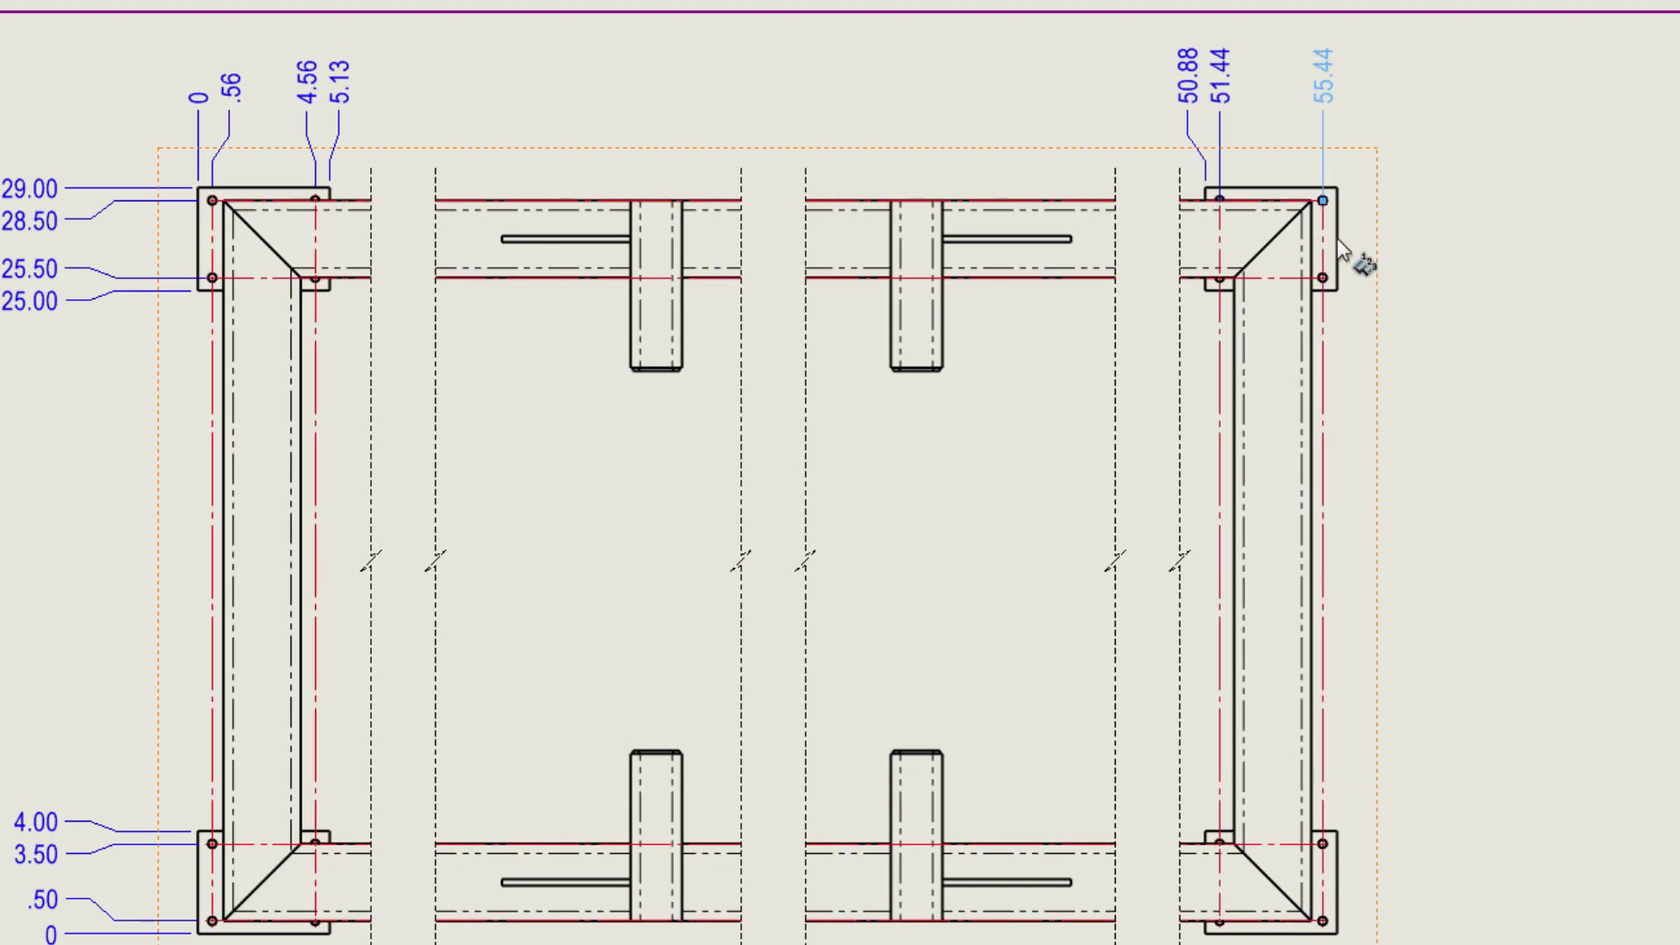
pyautogui.click(1336, 238)
pyautogui.press('Escape')
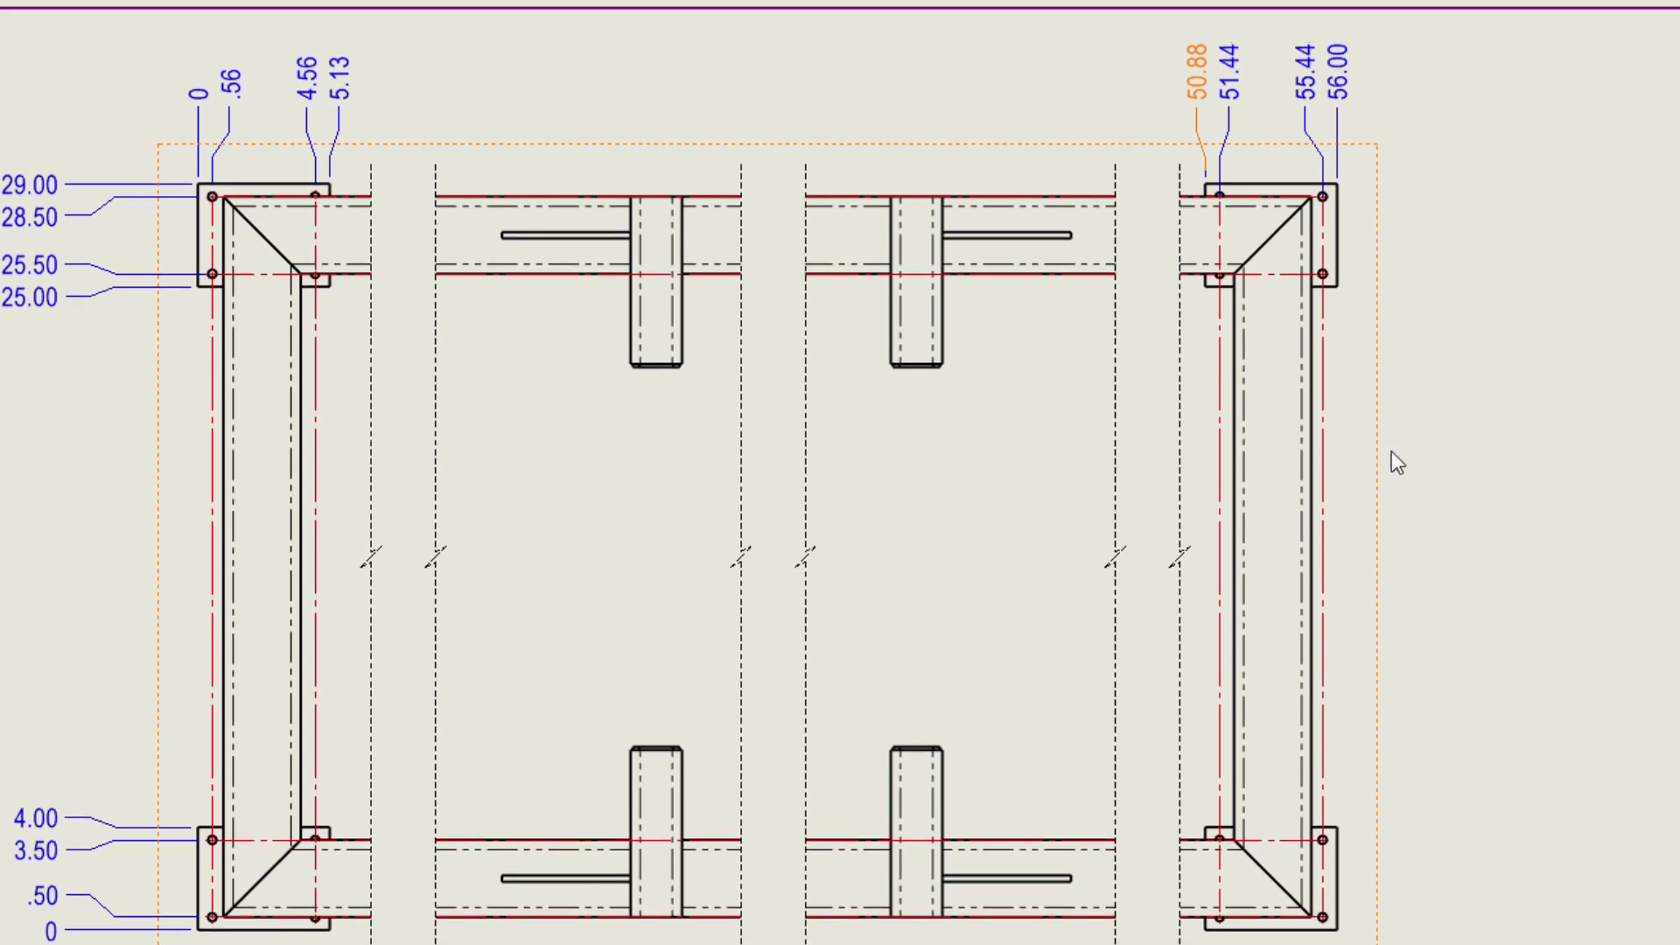
# Sketch a detail circle around the lower-right corner plate to create Detail A at 2:5
pyautogui.moveTo(1545, 713); pyautogui.dragTo(1012, 382, button='middle')
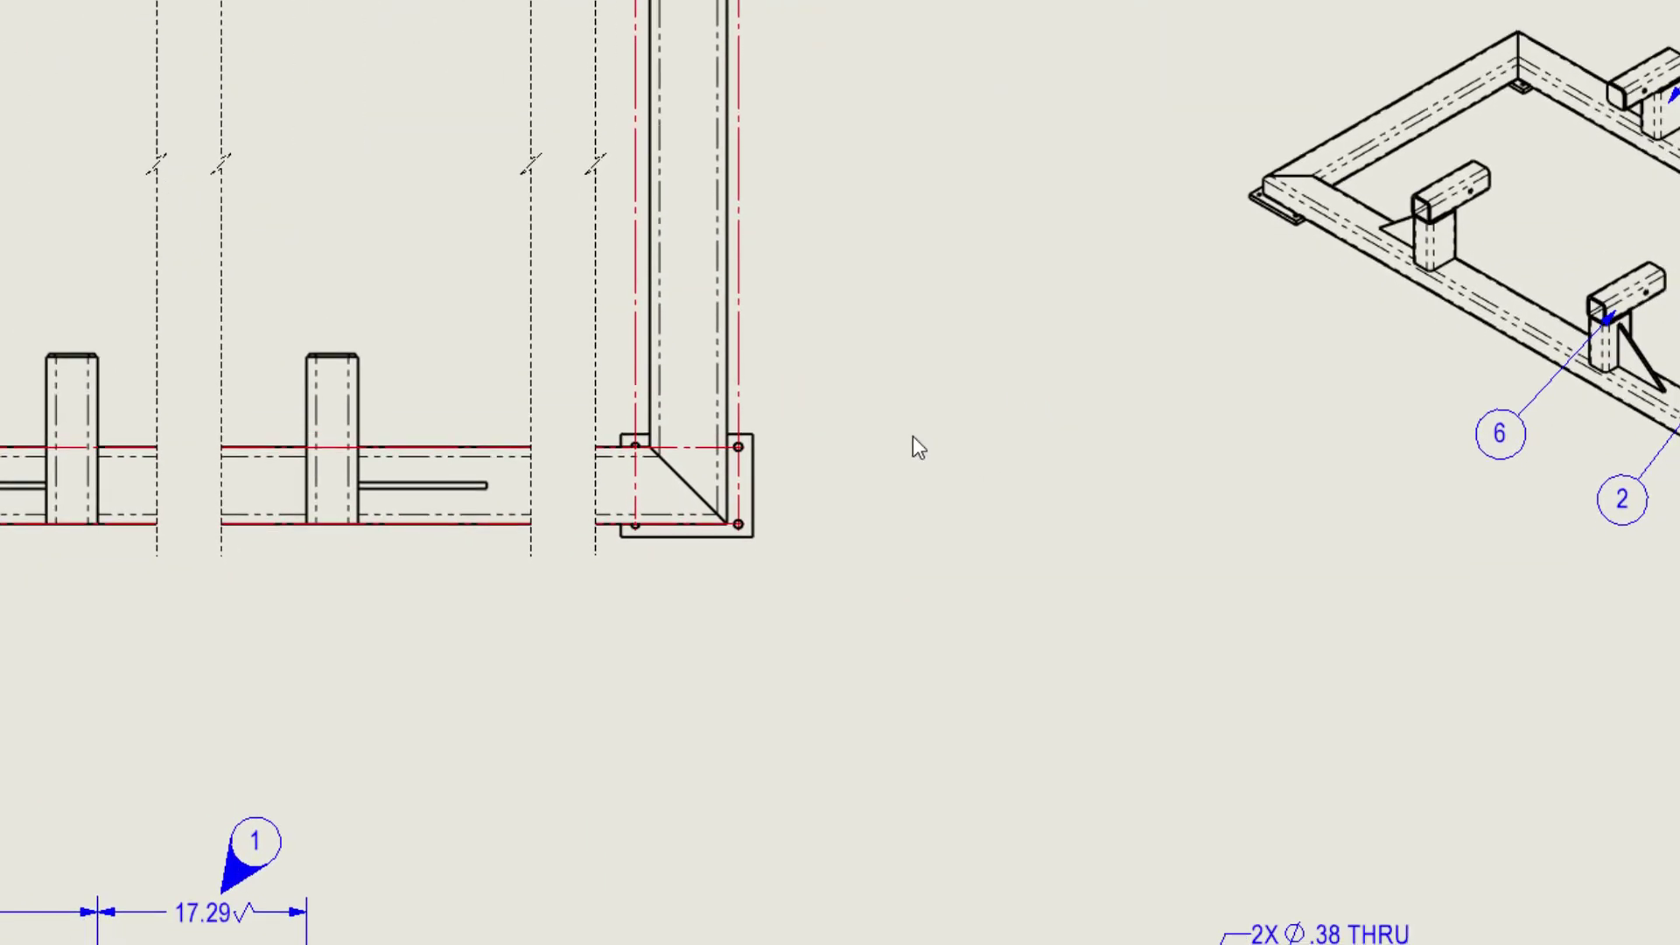
pyautogui.press('s')
pyautogui.click(1123, 460)
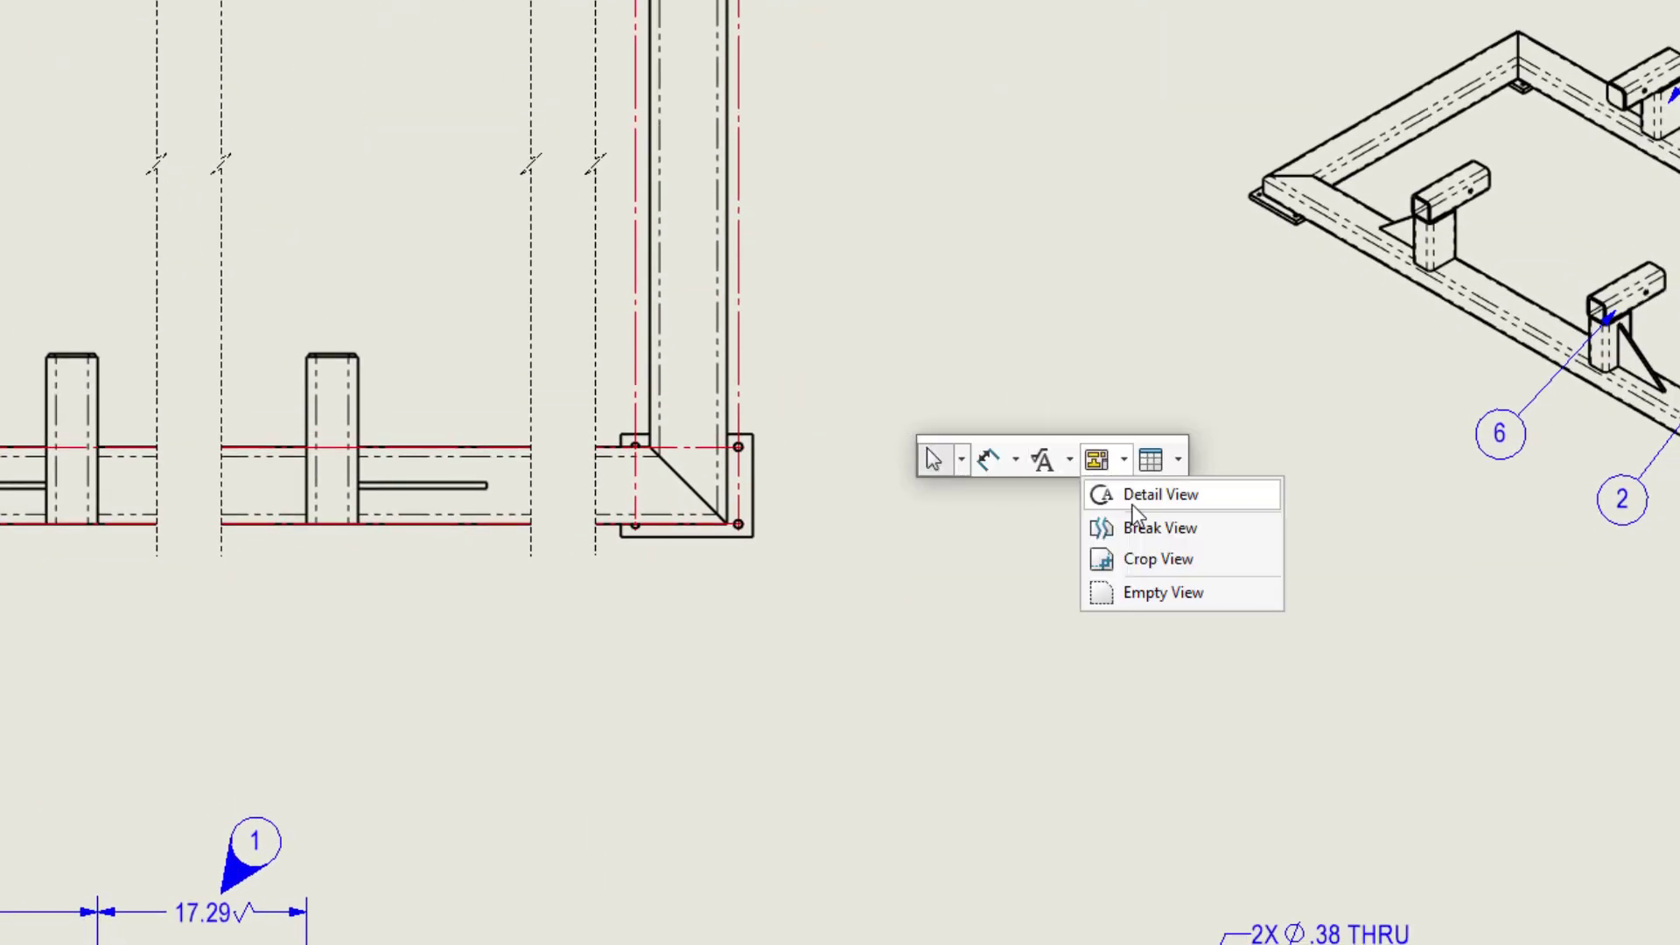
pyautogui.click(1128, 494)
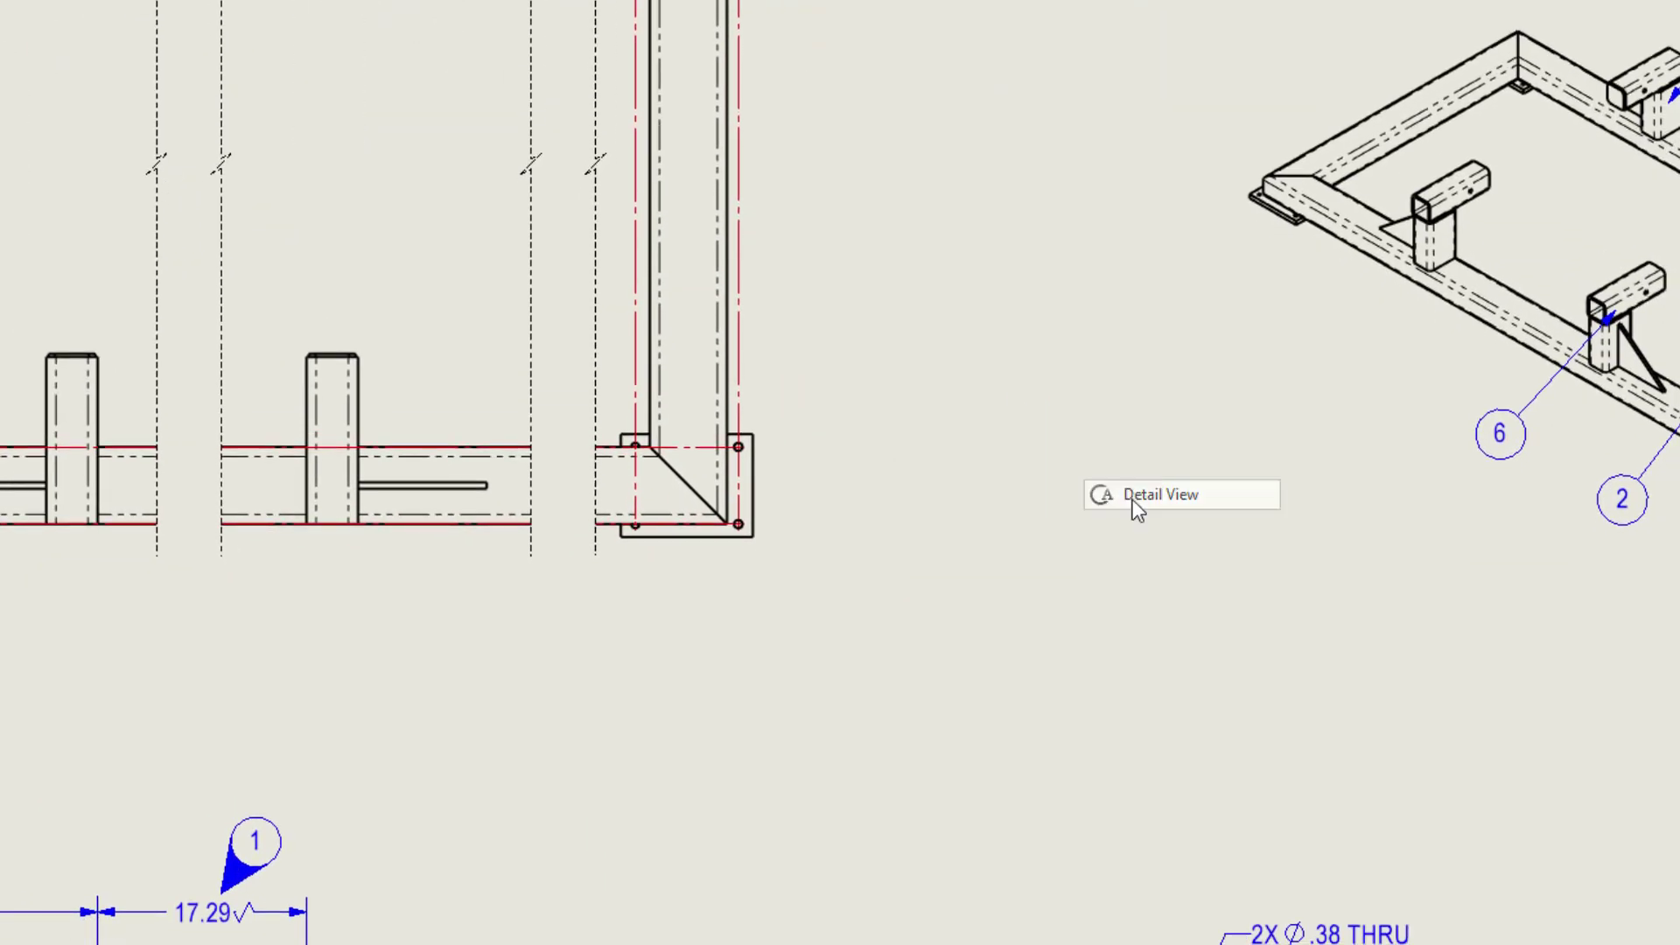
pyautogui.click(686, 489)
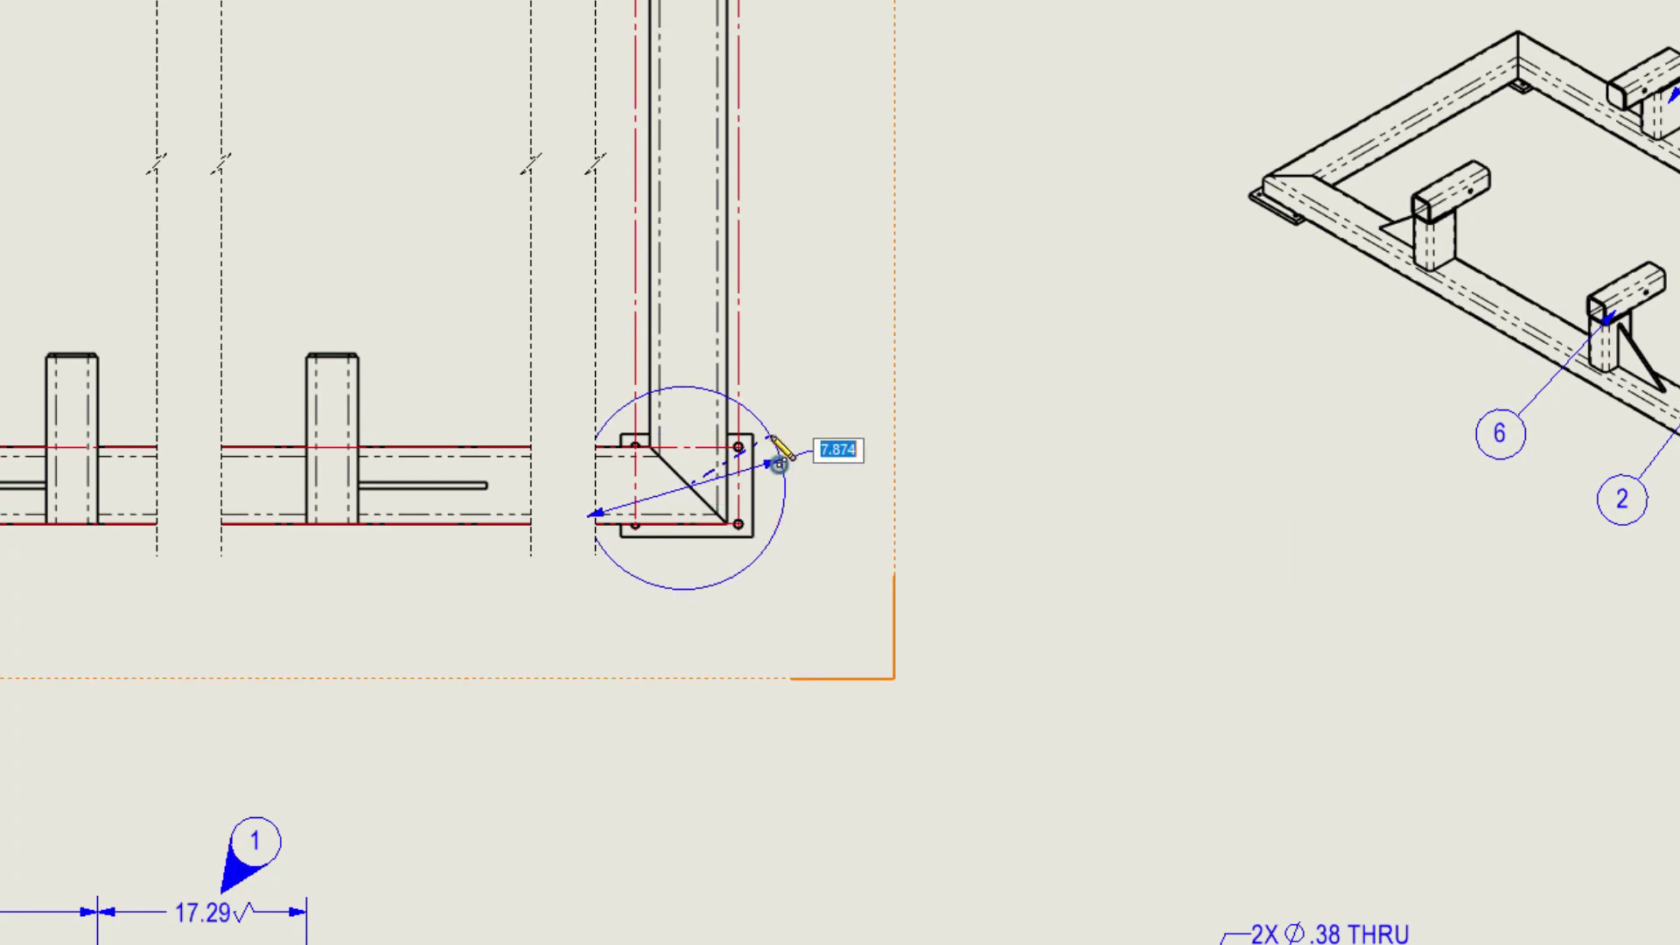
pyautogui.click(775, 449)
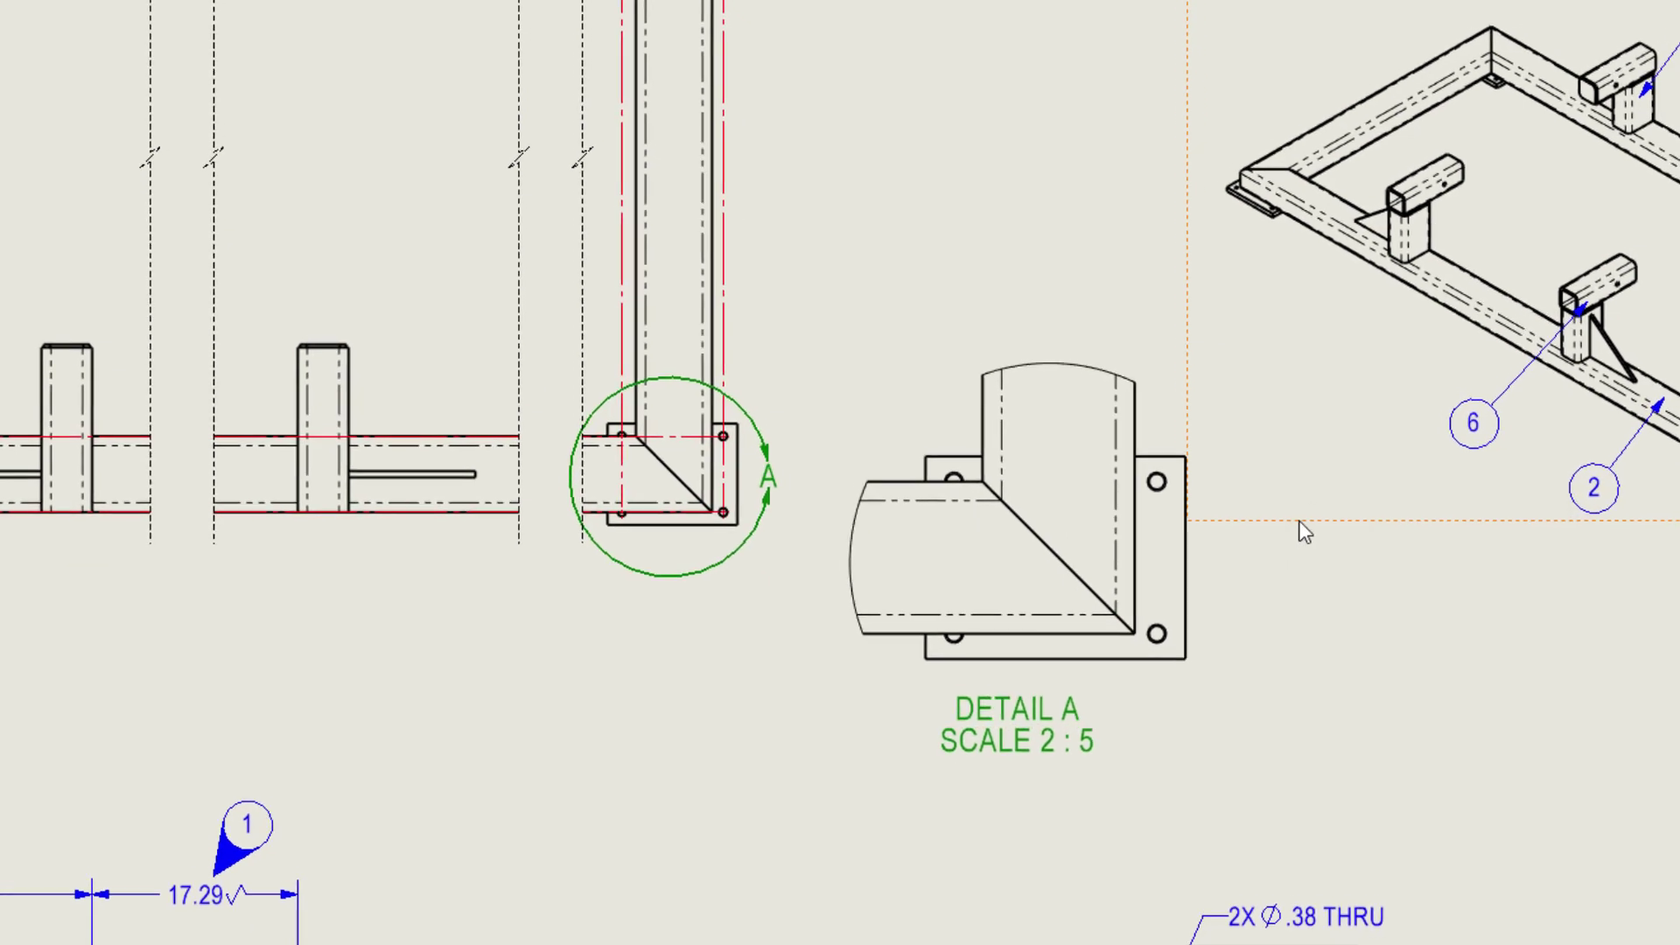
# Attach a tapped-hole callout to the lower-right hole of Detail A
pyautogui.press('s')
pyautogui.click(1302, 473)
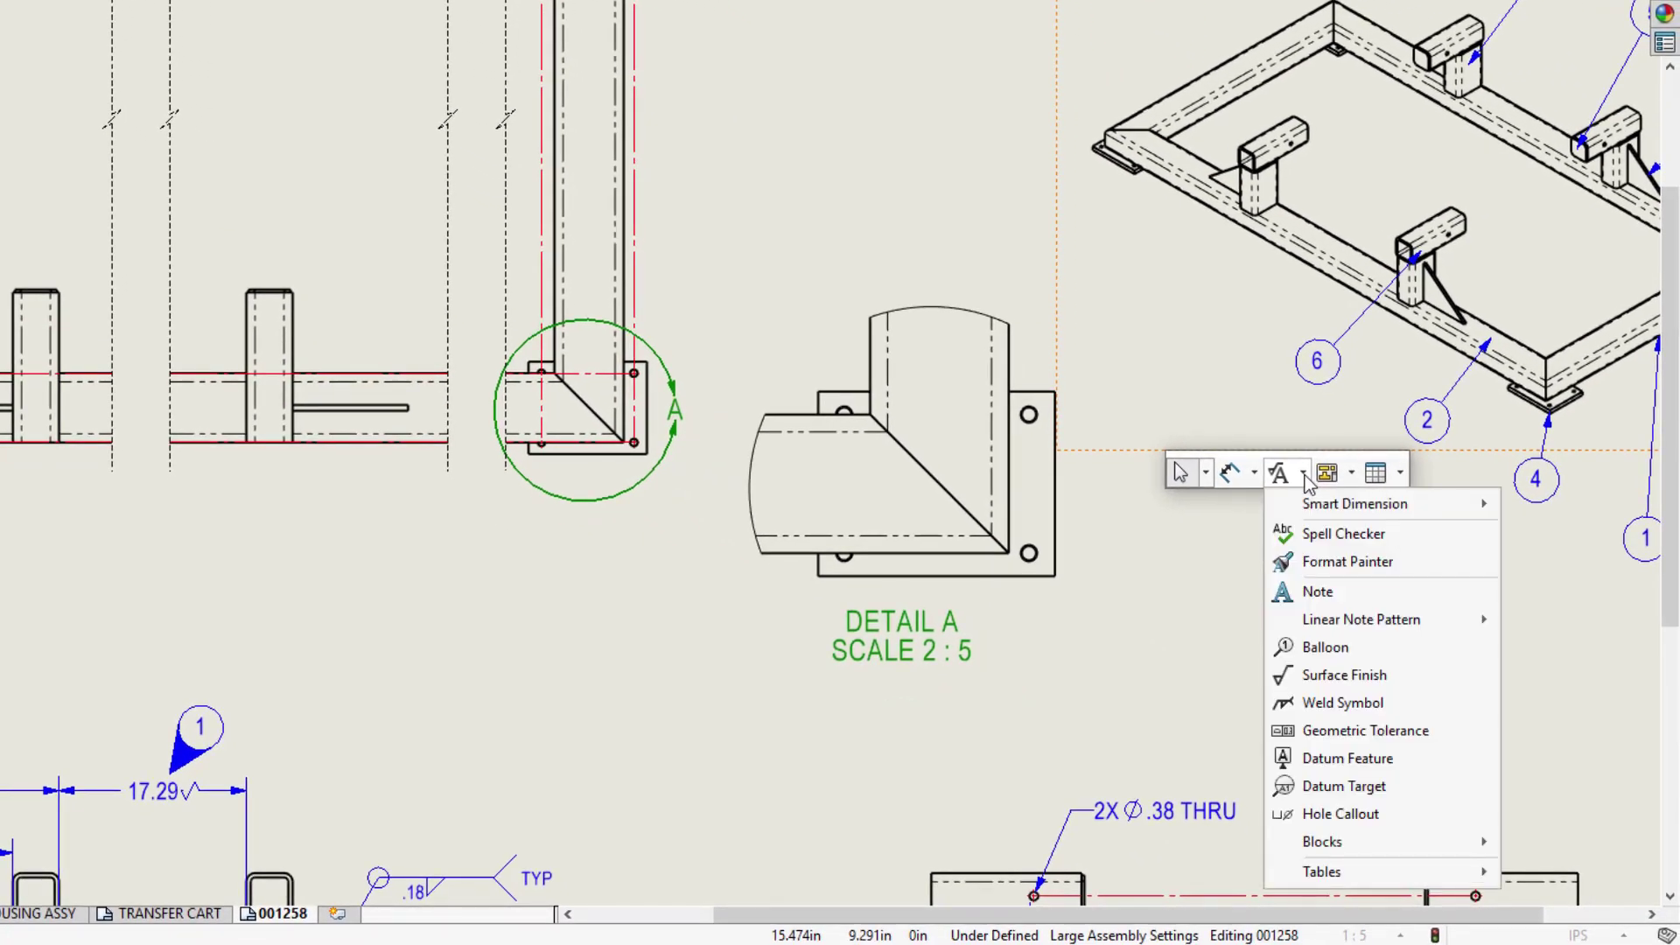
pyautogui.click(1353, 816)
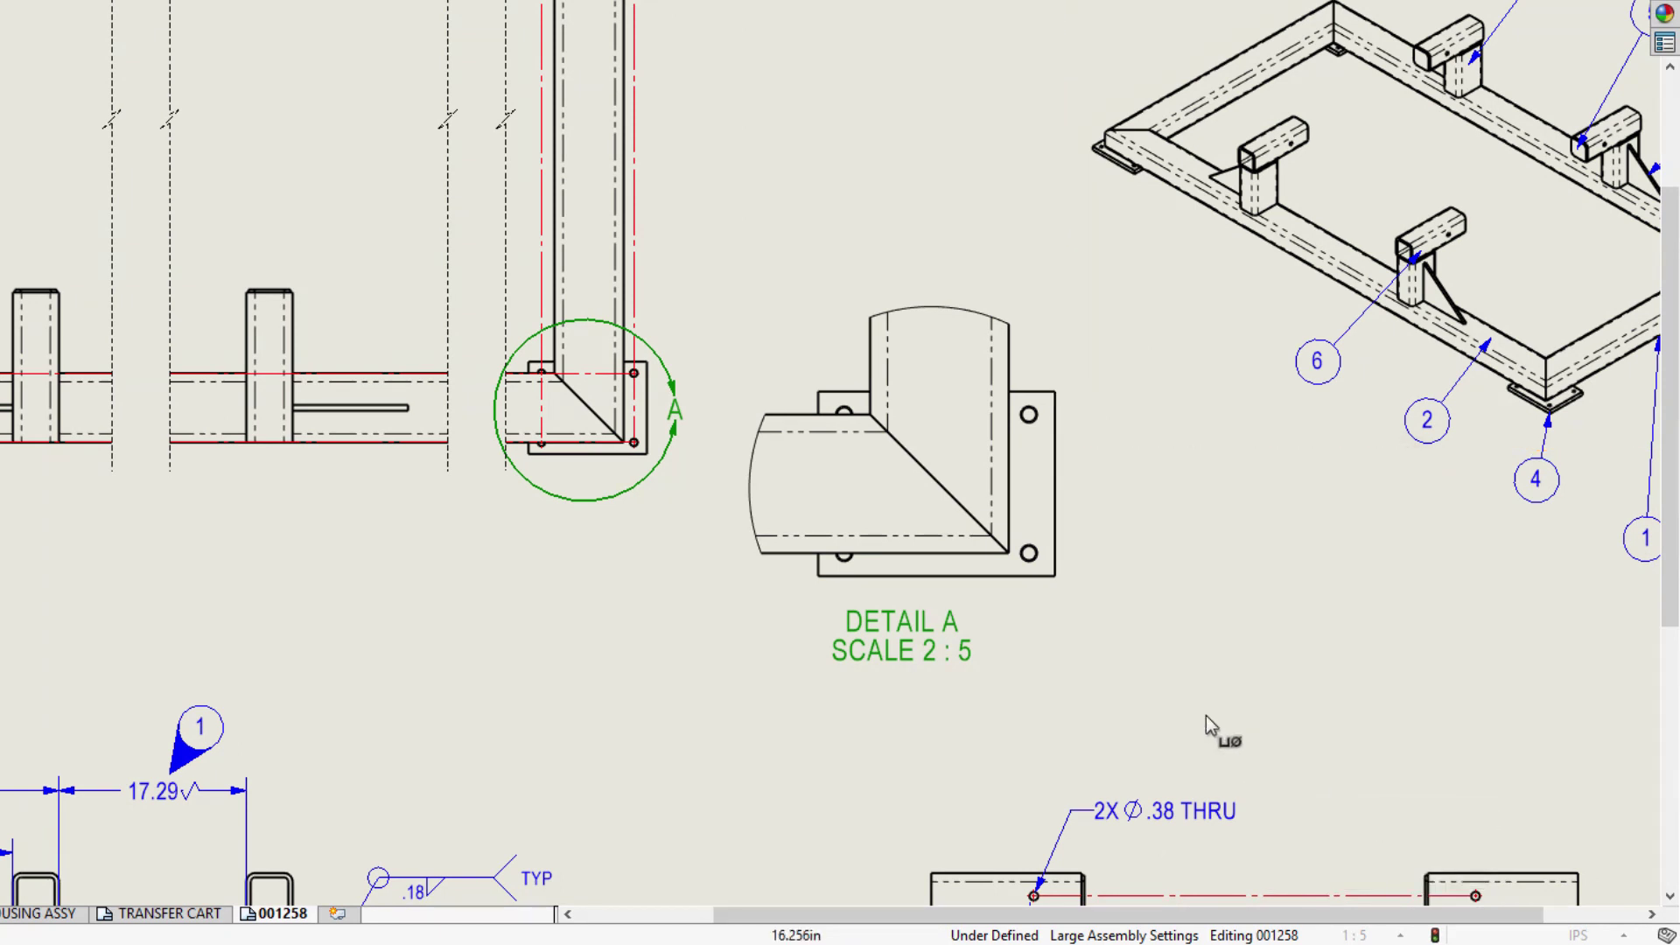
pyautogui.click(1033, 562)
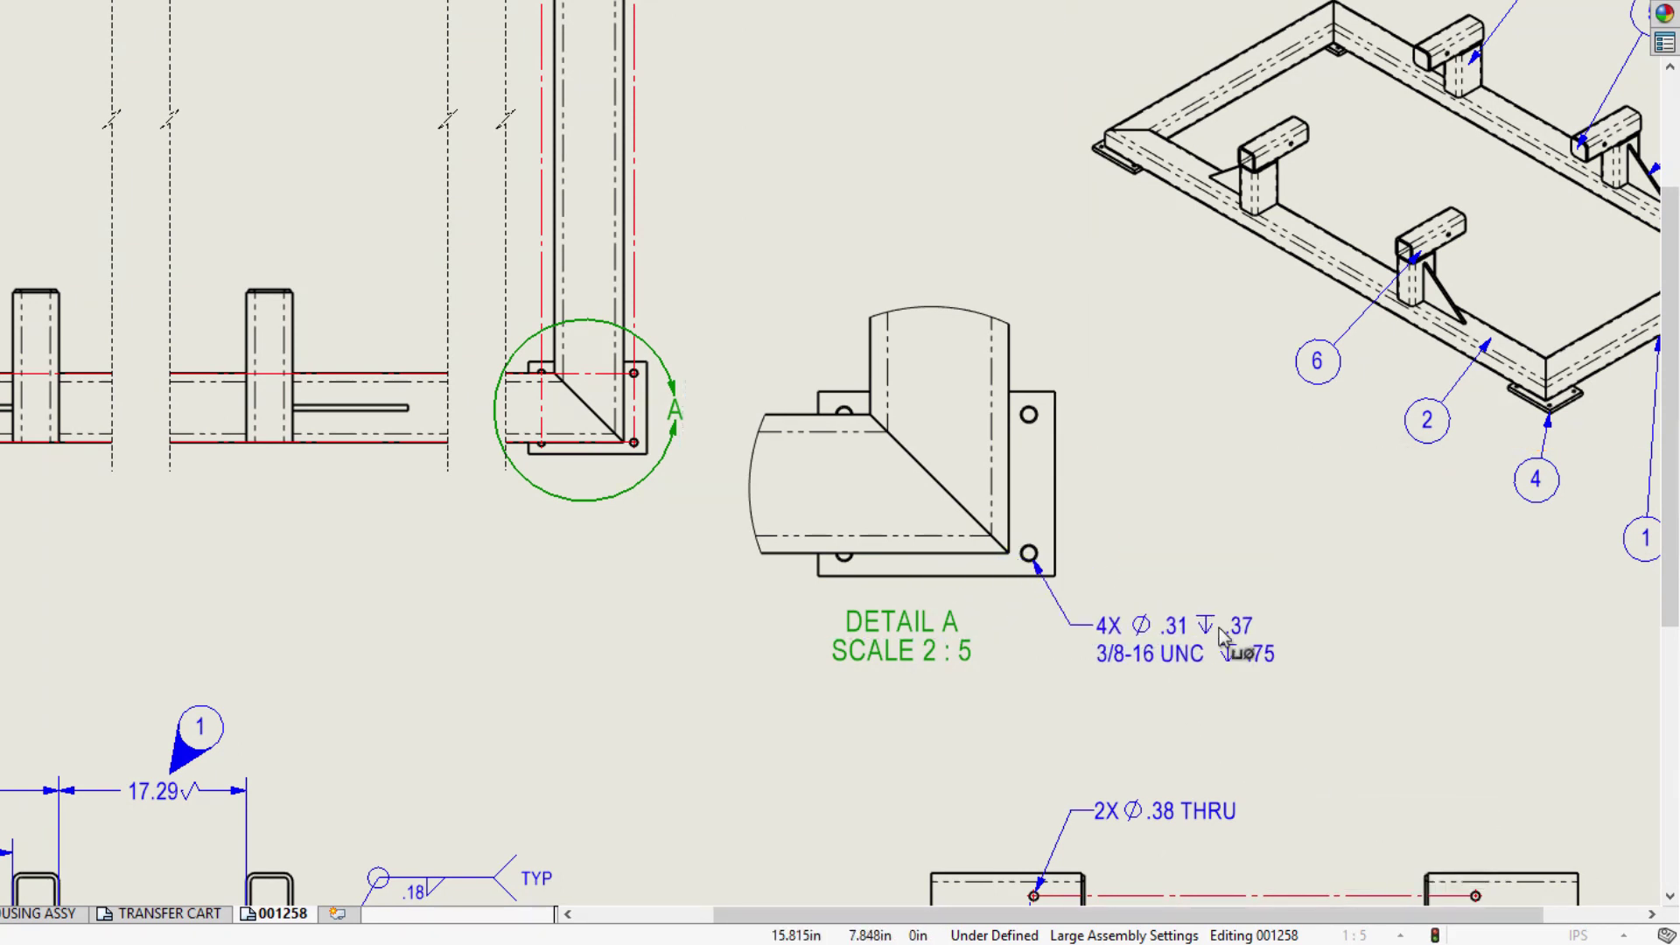
pyautogui.click(1232, 633)
# Add 28.00 vertical and 54.00 horizontal dimensions to Detail A and move its label beneath them
pyautogui.moveTo(1185, 540); pyautogui.dragTo(1188, 472, button='right')
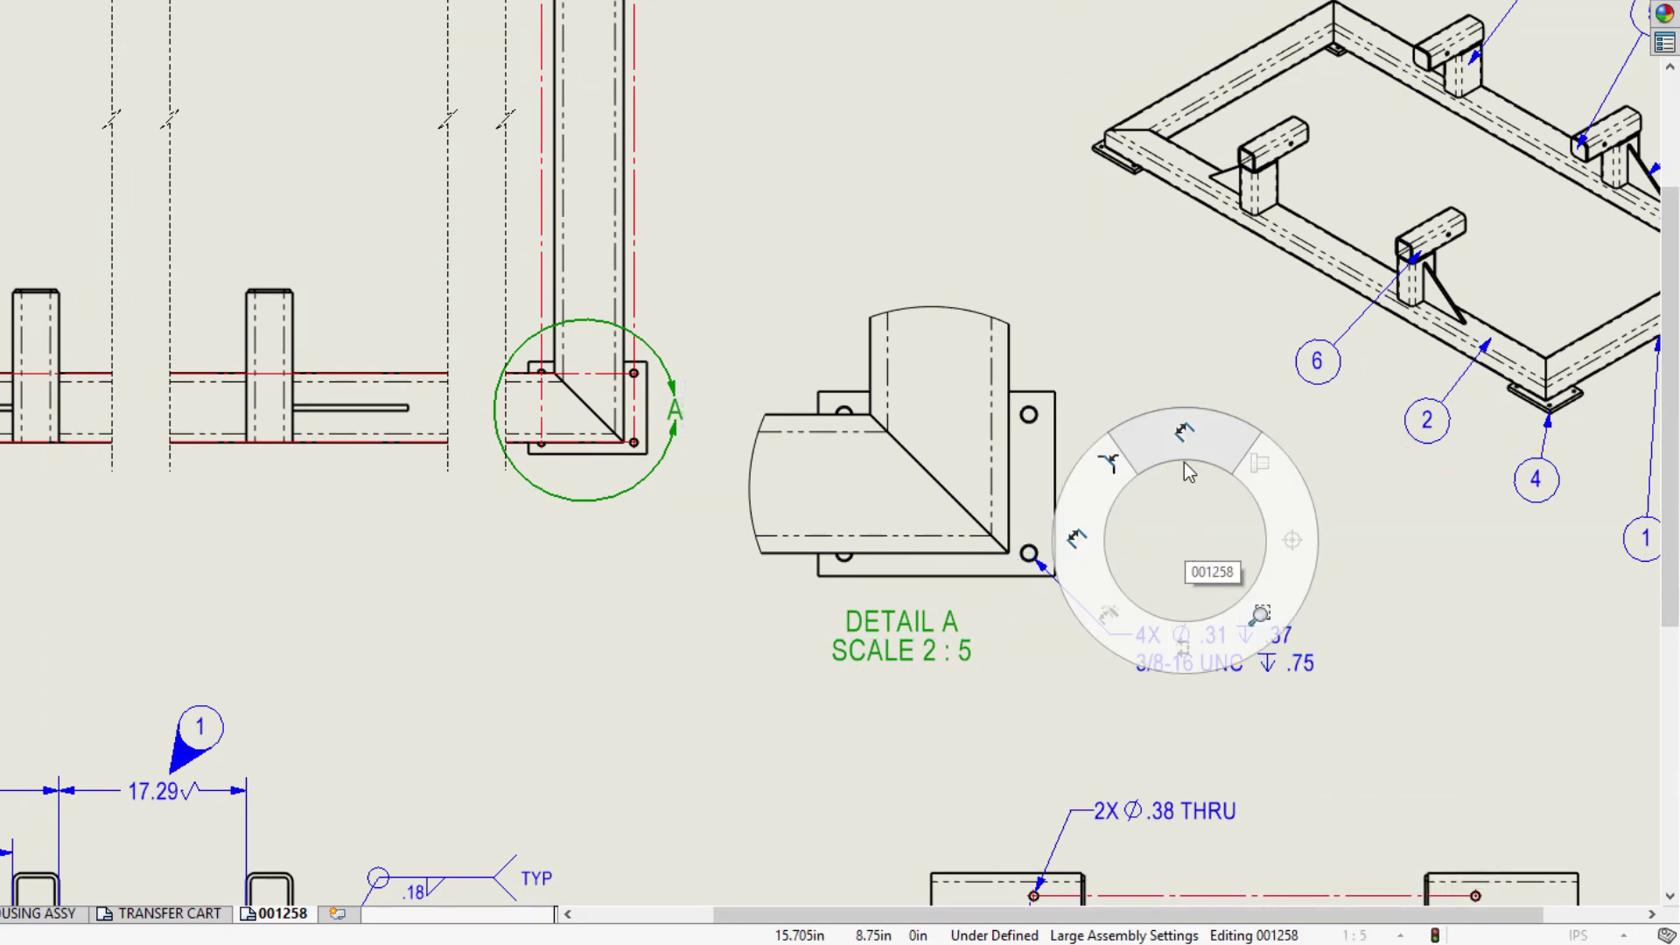
pyautogui.click(1009, 401)
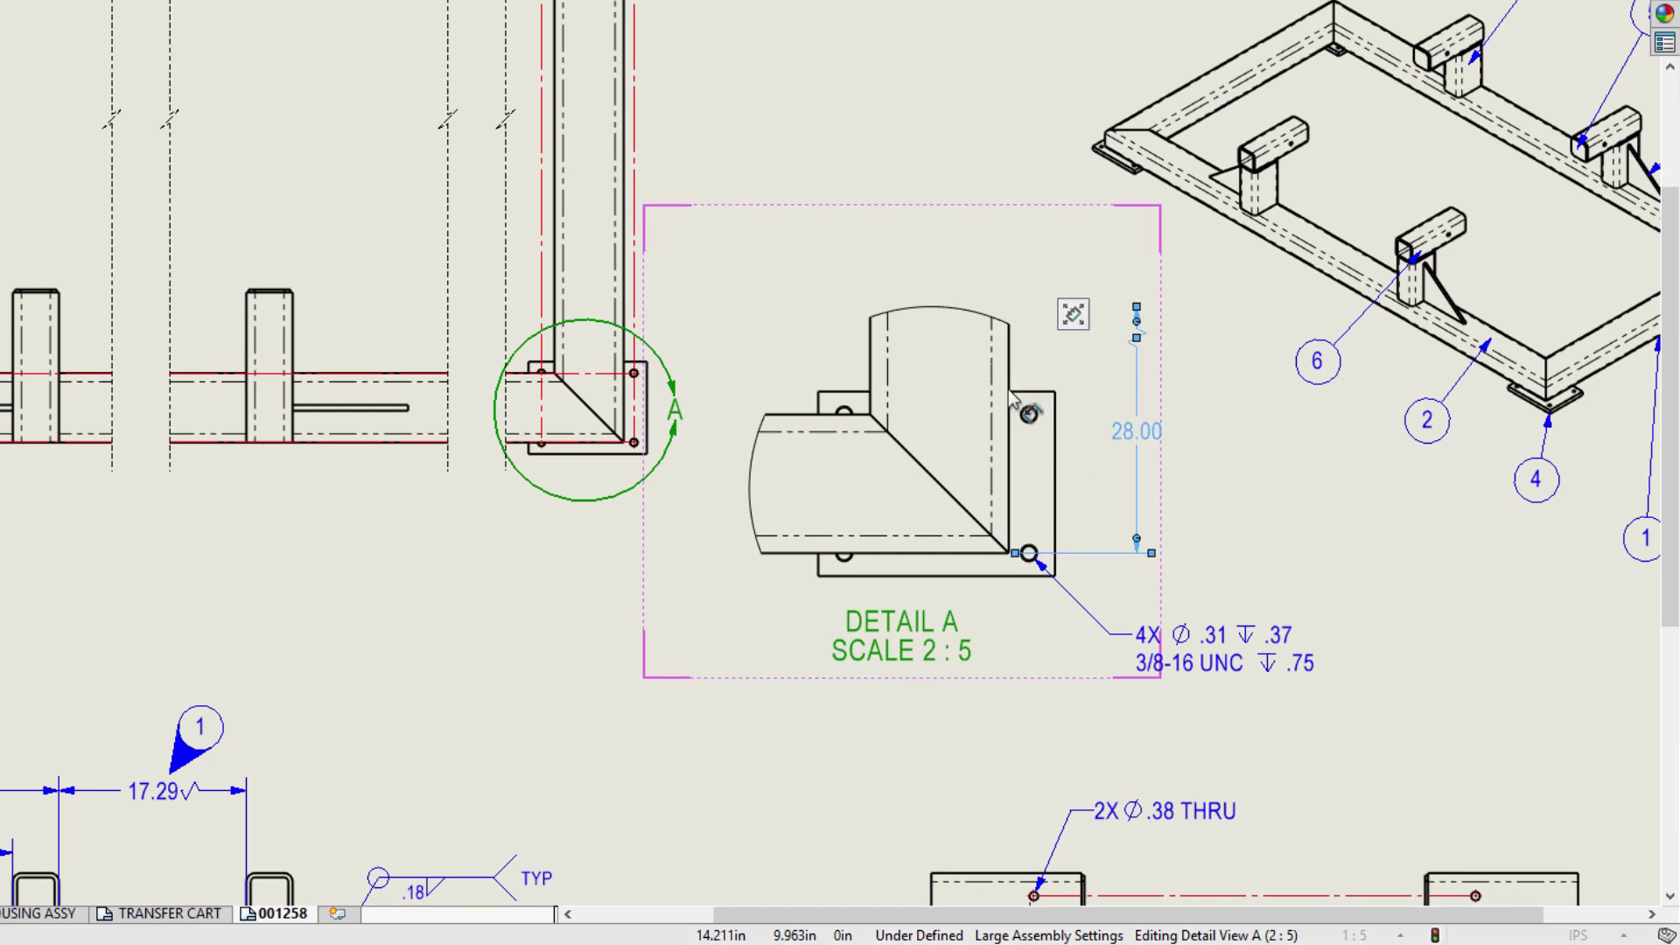
pyautogui.click(814, 552)
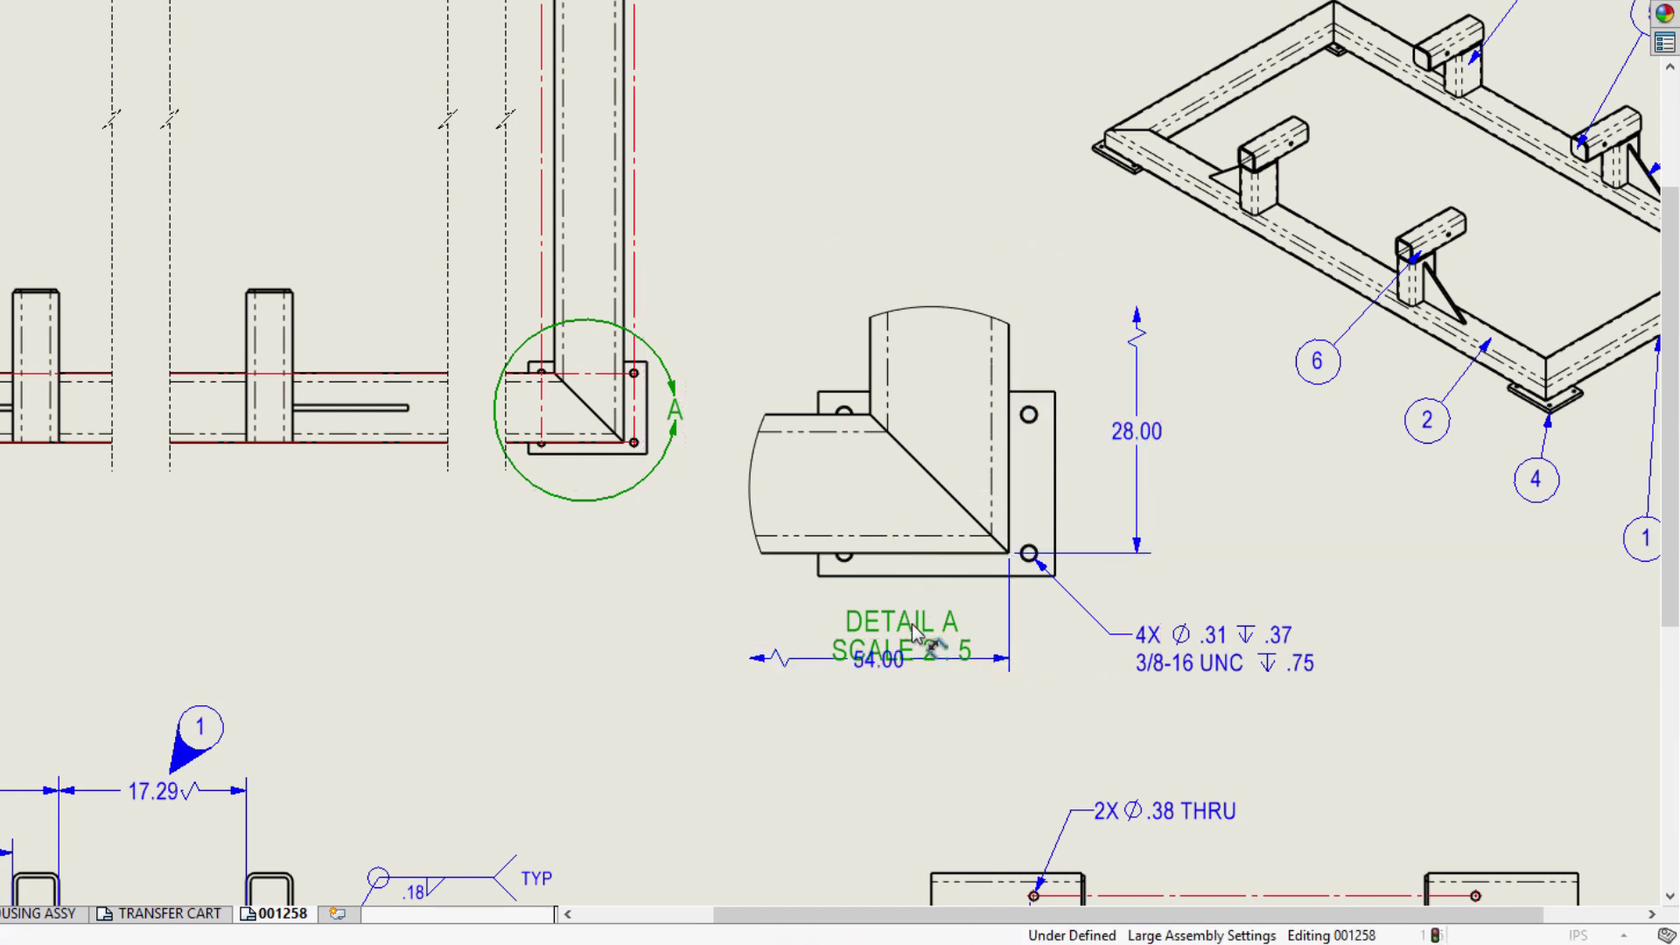
pyautogui.moveTo(915, 633); pyautogui.dragTo(1010, 650)
pyautogui.press('Escape')
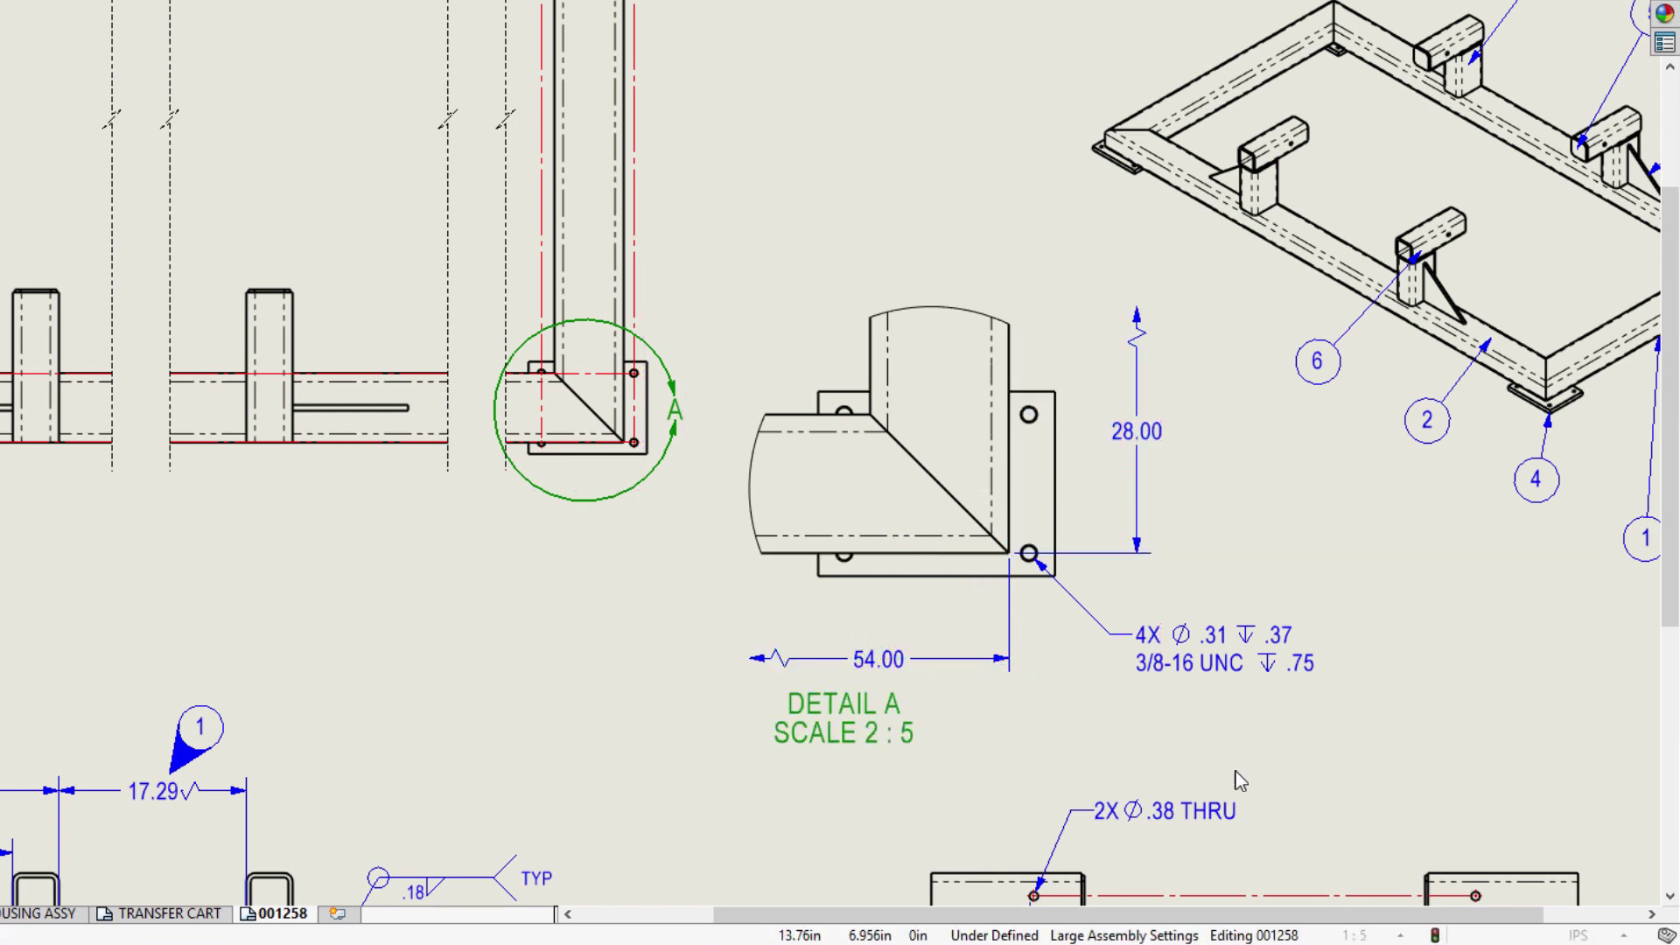
pyautogui.moveTo(1297, 732)
pyautogui.mouseDown(button='middle')
pyautogui.moveTo(1110, 289)
pyautogui.moveTo(1042, 188)
pyautogui.mouseUp(button='middle')
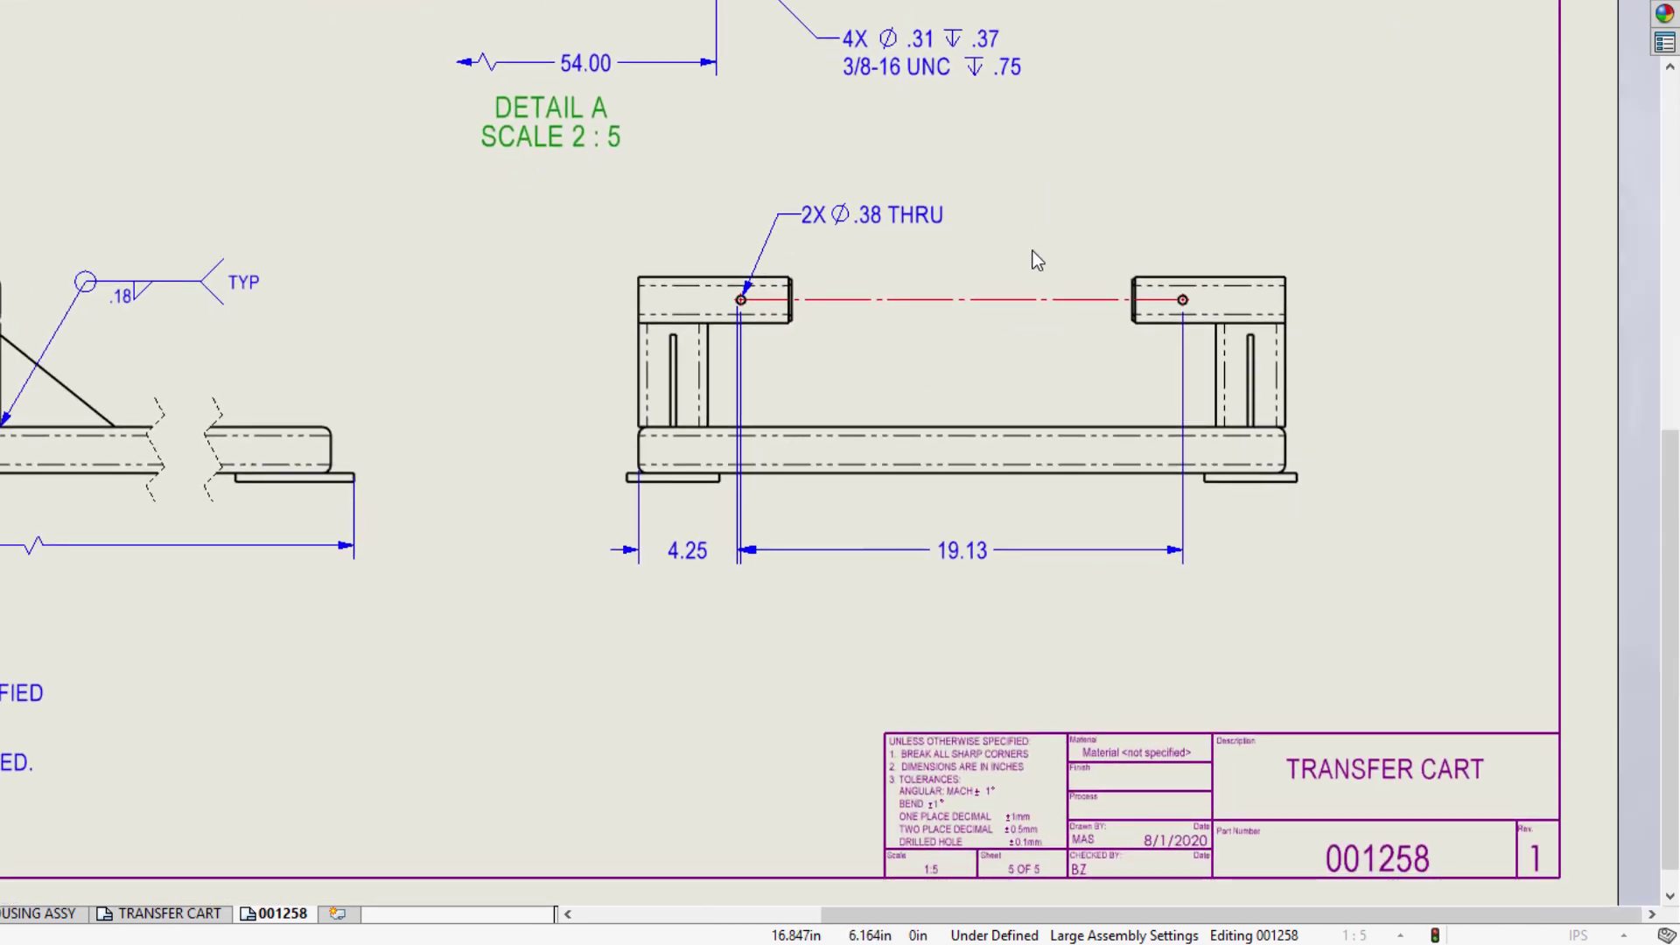
# Set the 19.13 dimension to a symmetric ±.010 tolerance at .123 precision, reading 19.125±.010
pyautogui.click(986, 561)
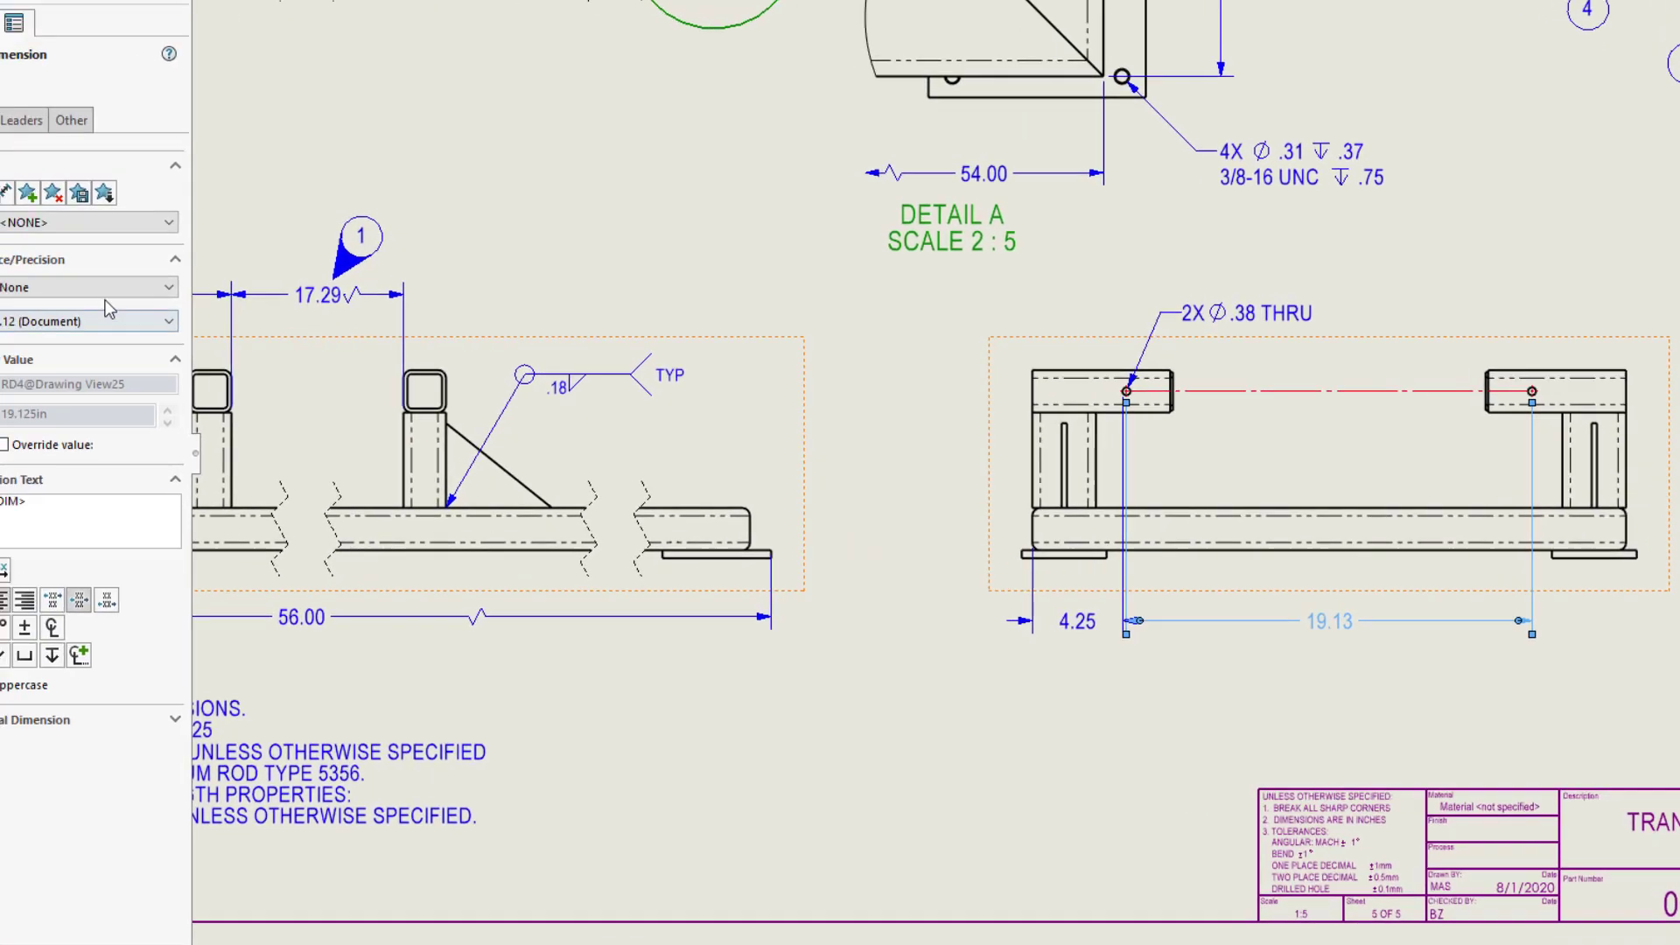
pyautogui.click(144, 299)
pyautogui.click(138, 370)
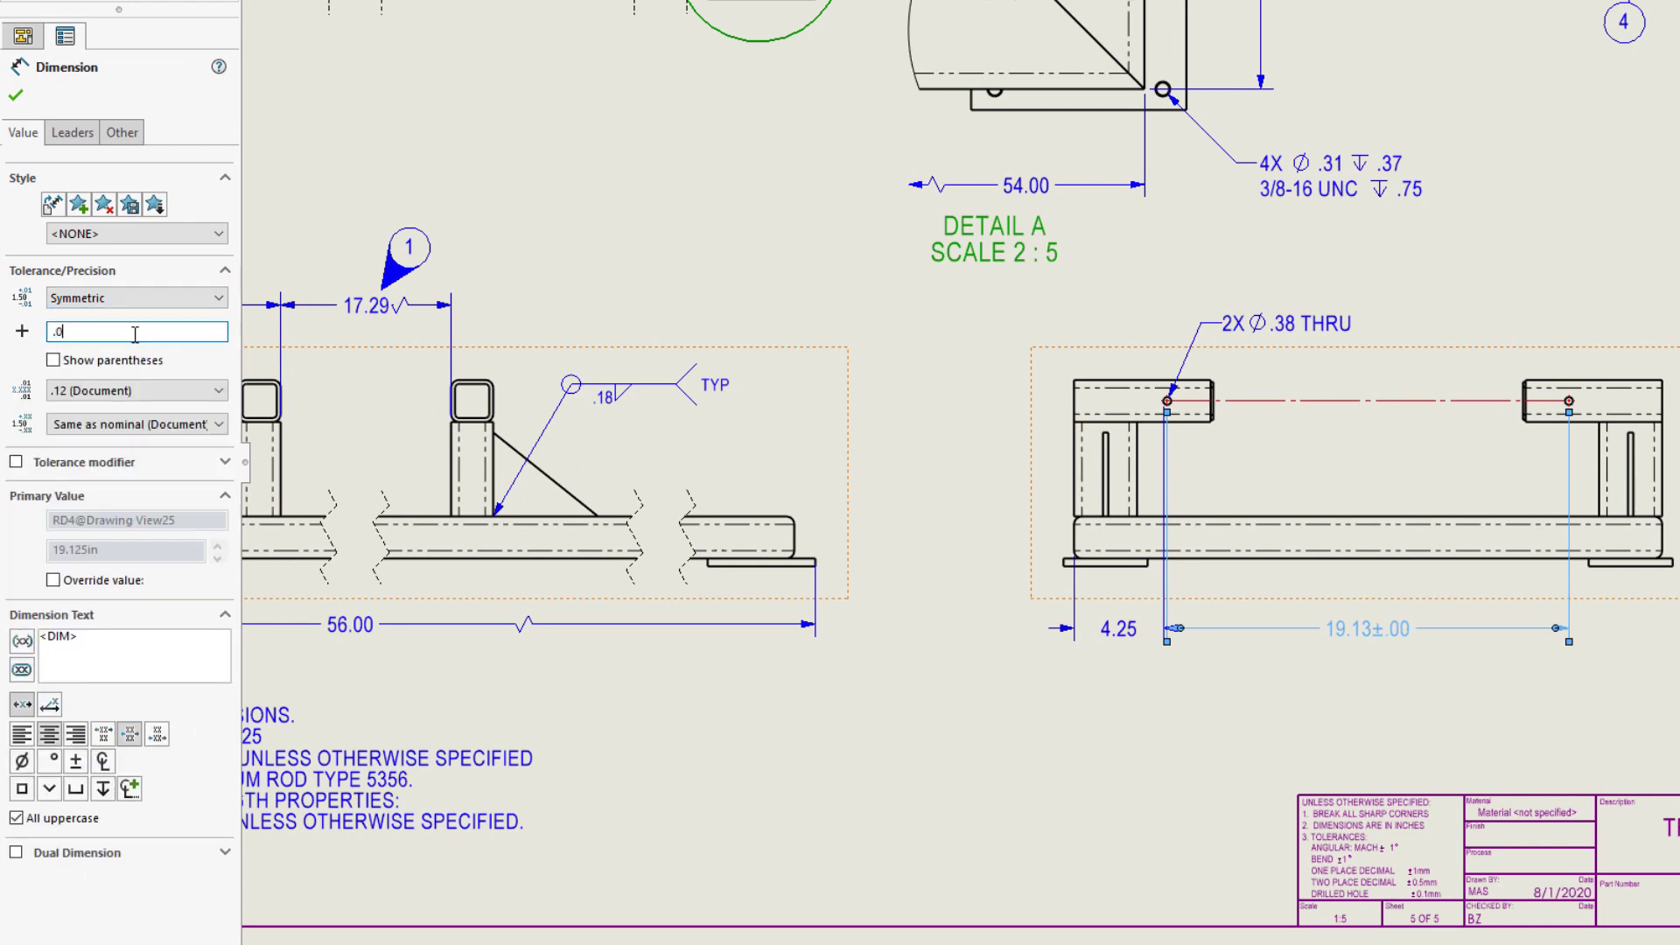
pyautogui.write('0.01')
pyautogui.click(135, 390)
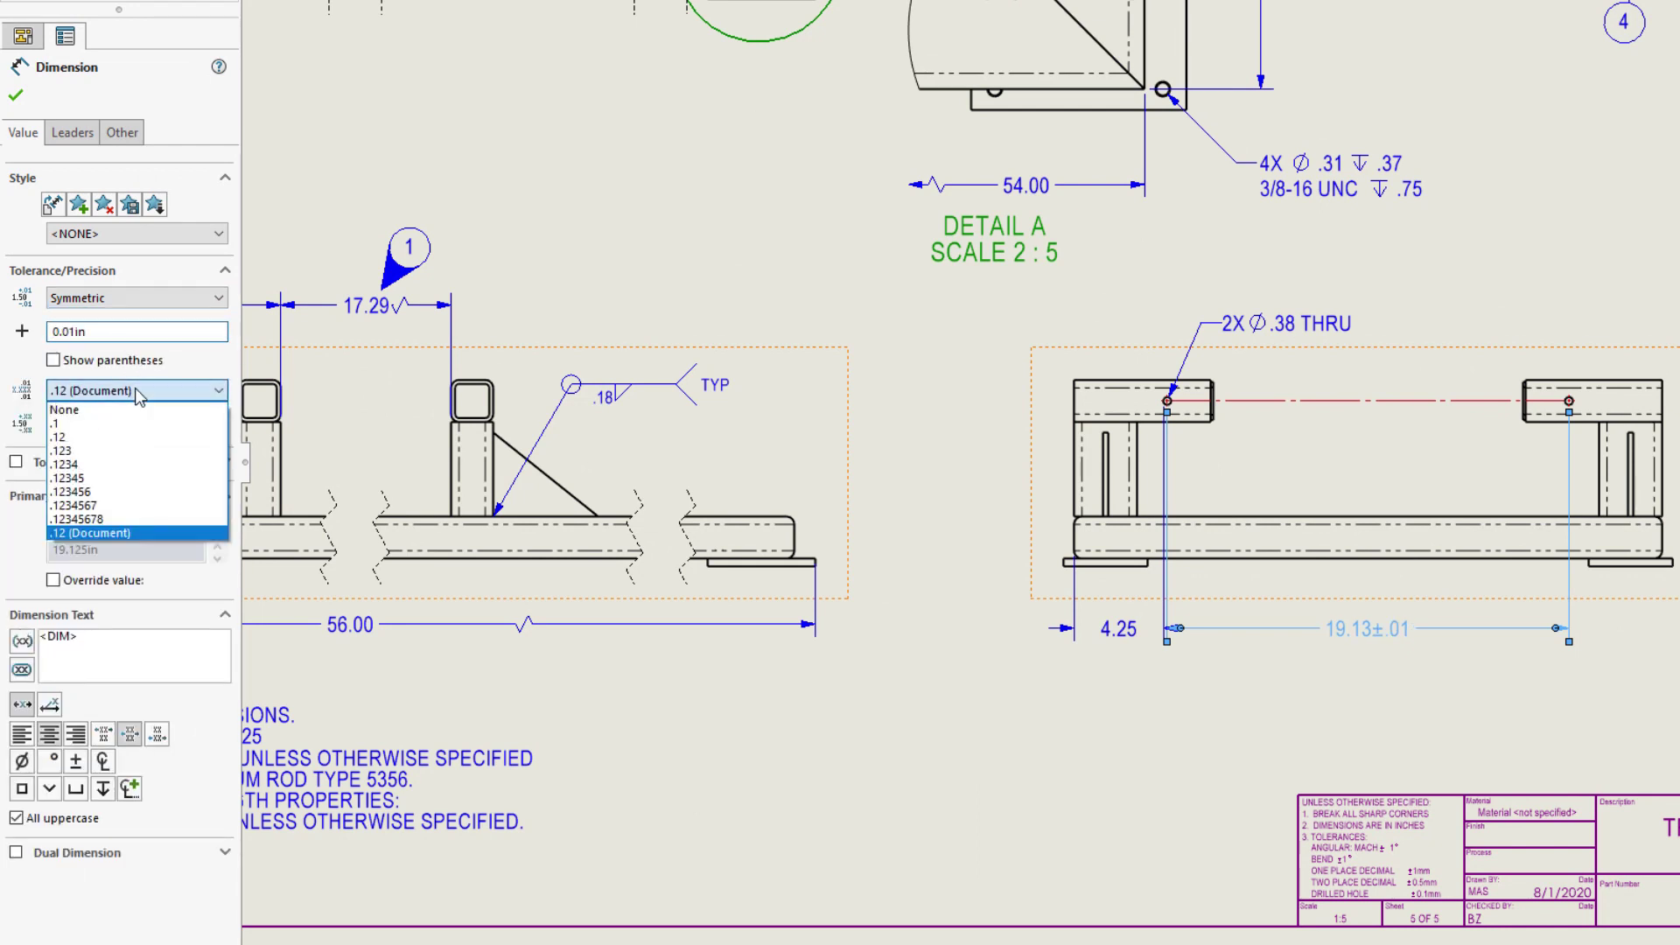
pyautogui.click(126, 444)
pyautogui.press('Escape')
pyautogui.press('Escape')
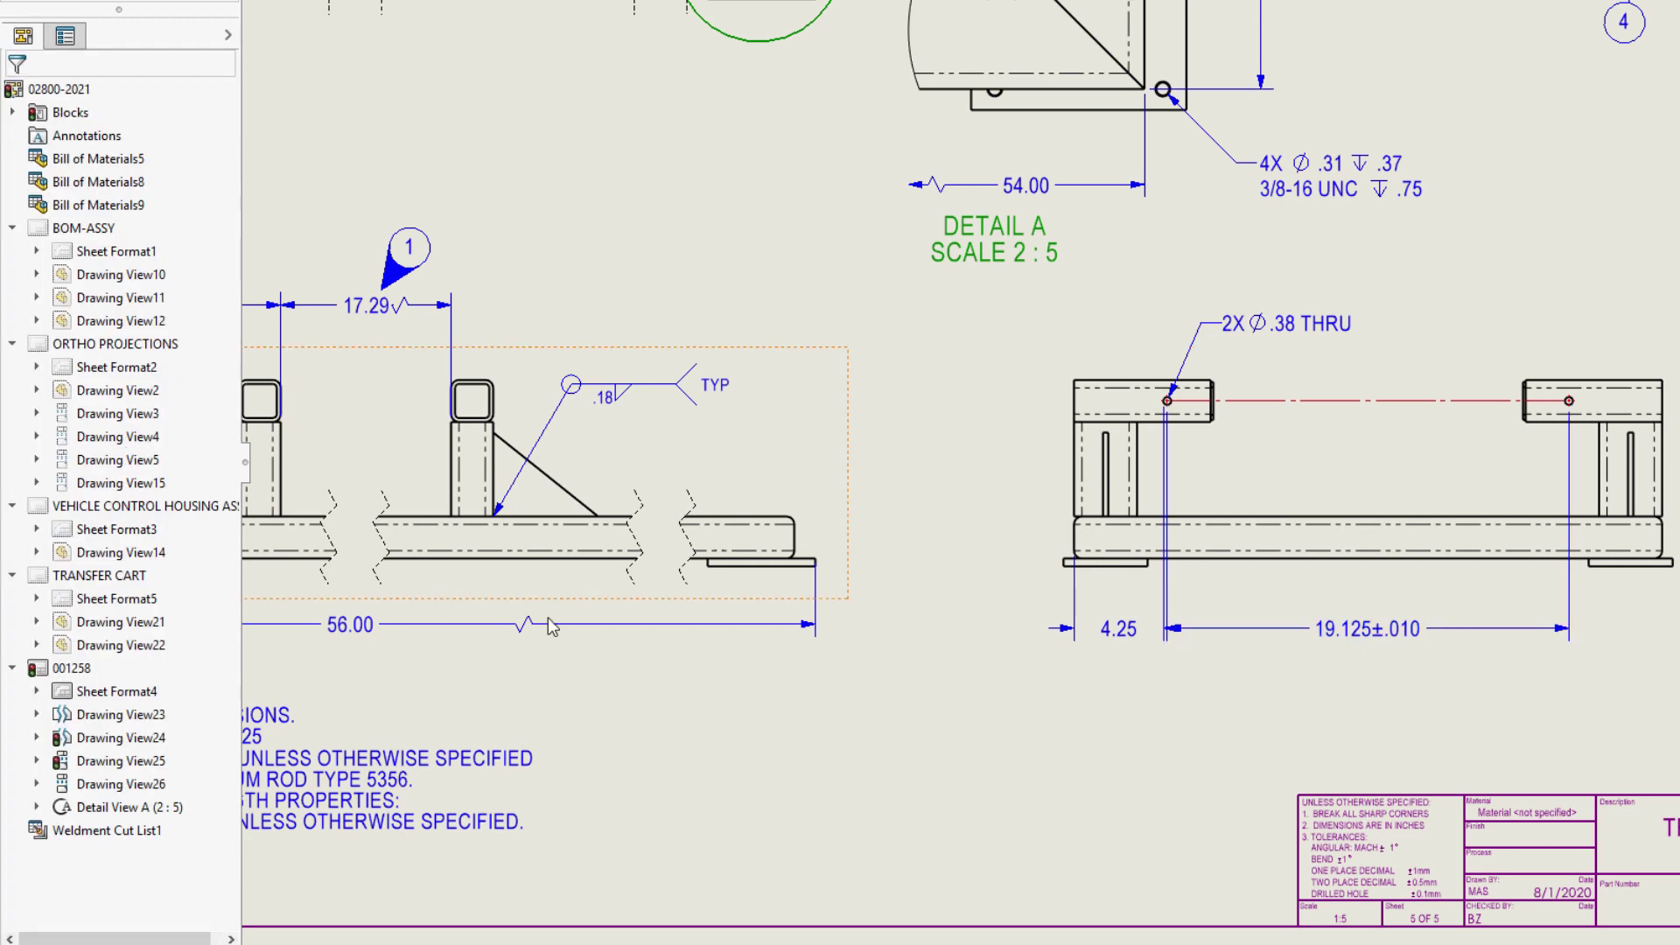
pyautogui.click(1112, 635)
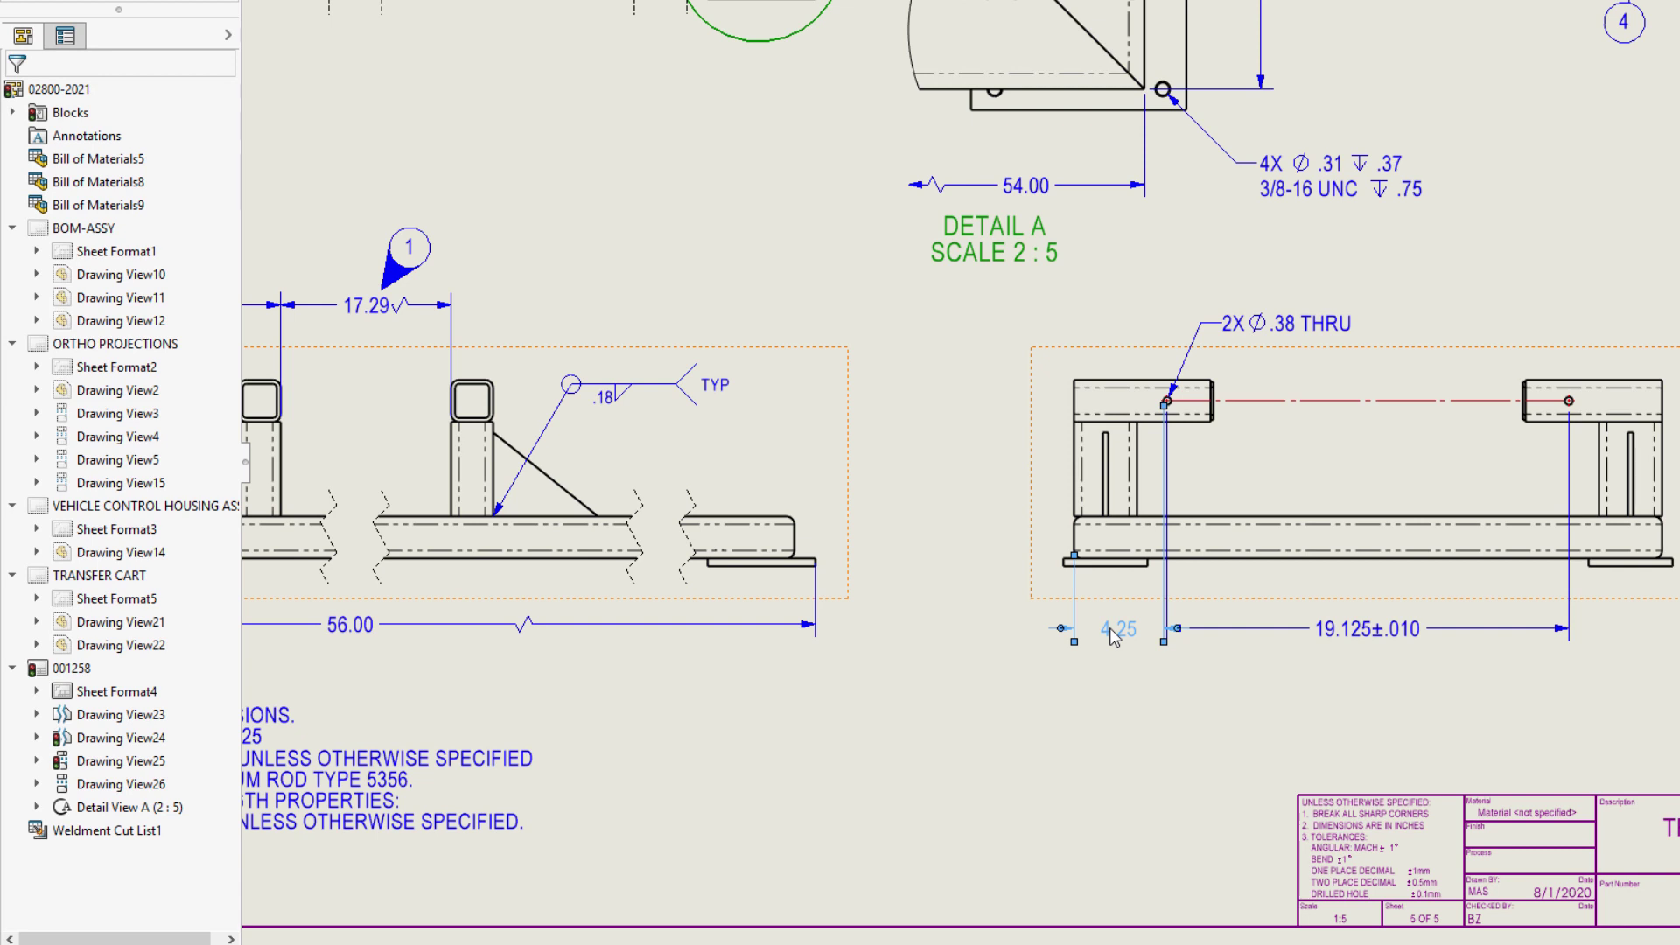
# Set the 4.25 dimension's arc condition to Center under Leaders, so it reads 4.44
pyautogui.click(1112, 636)
pyautogui.click(74, 136)
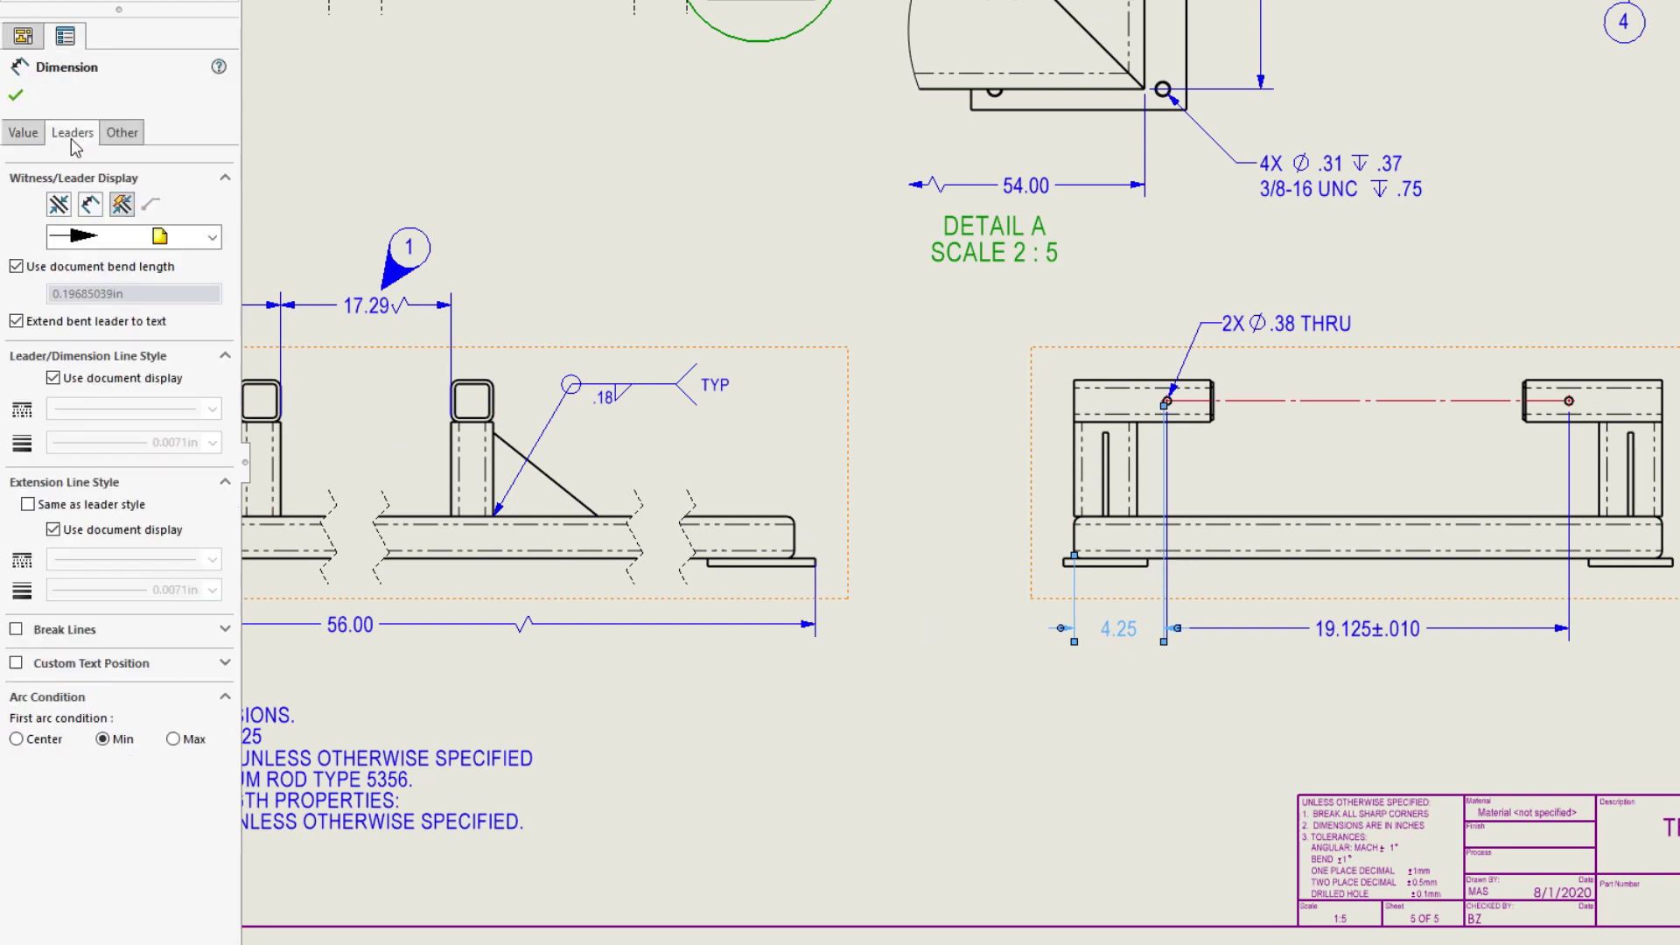
pyautogui.click(122, 132)
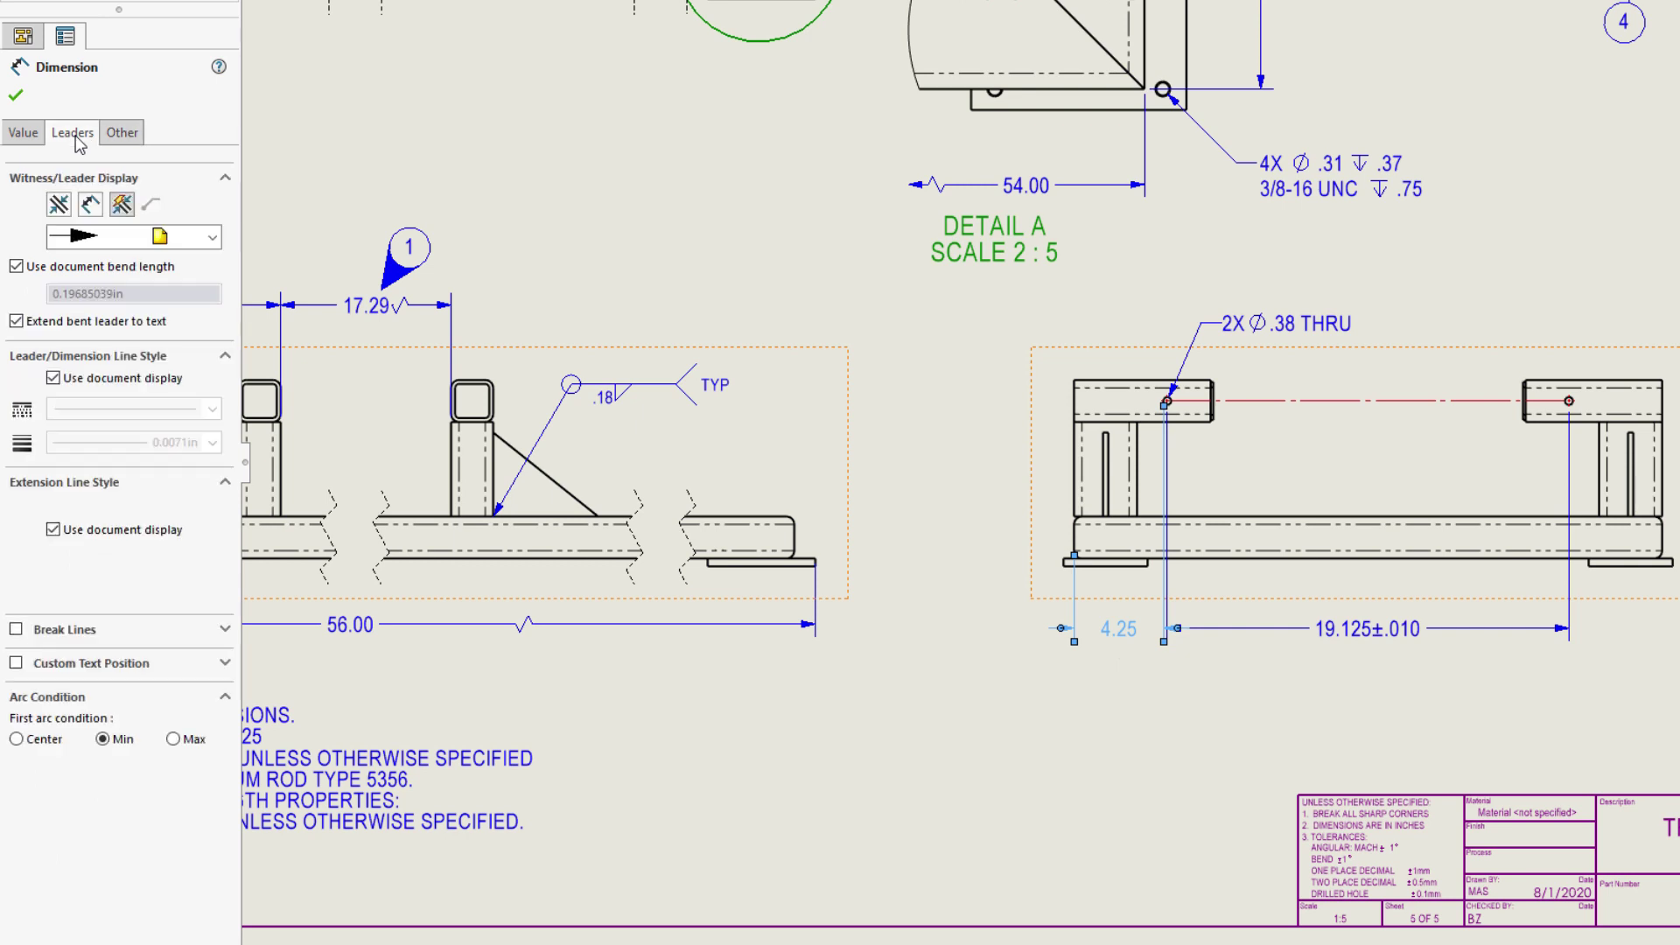
pyautogui.click(17, 738)
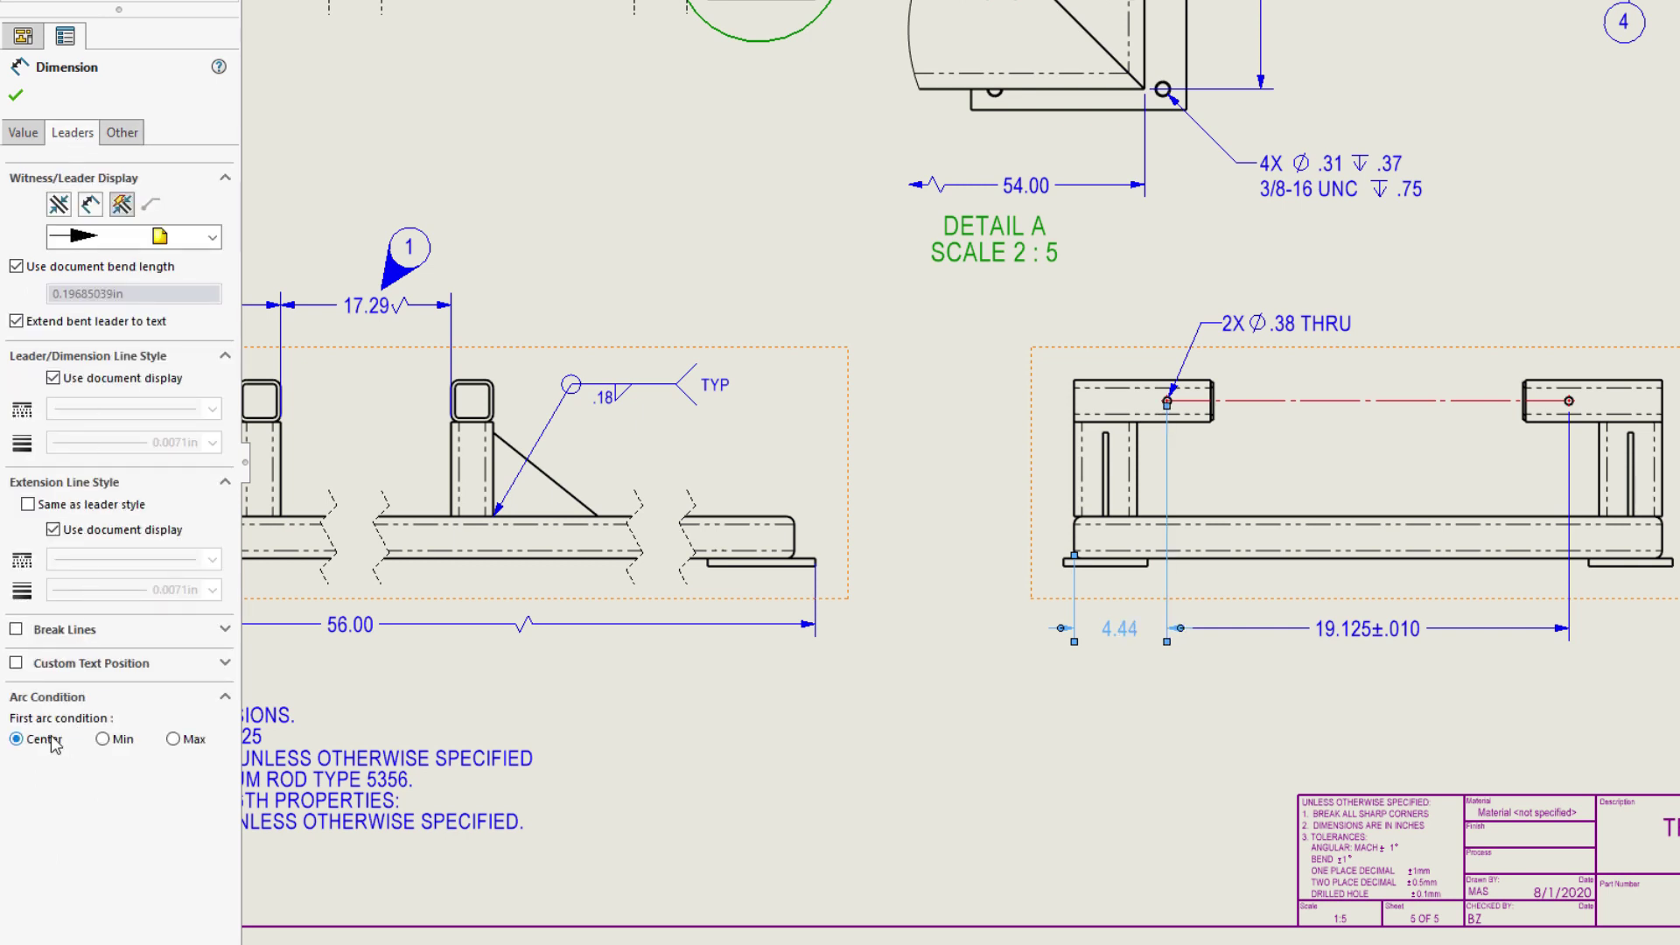
pyautogui.click(16, 96)
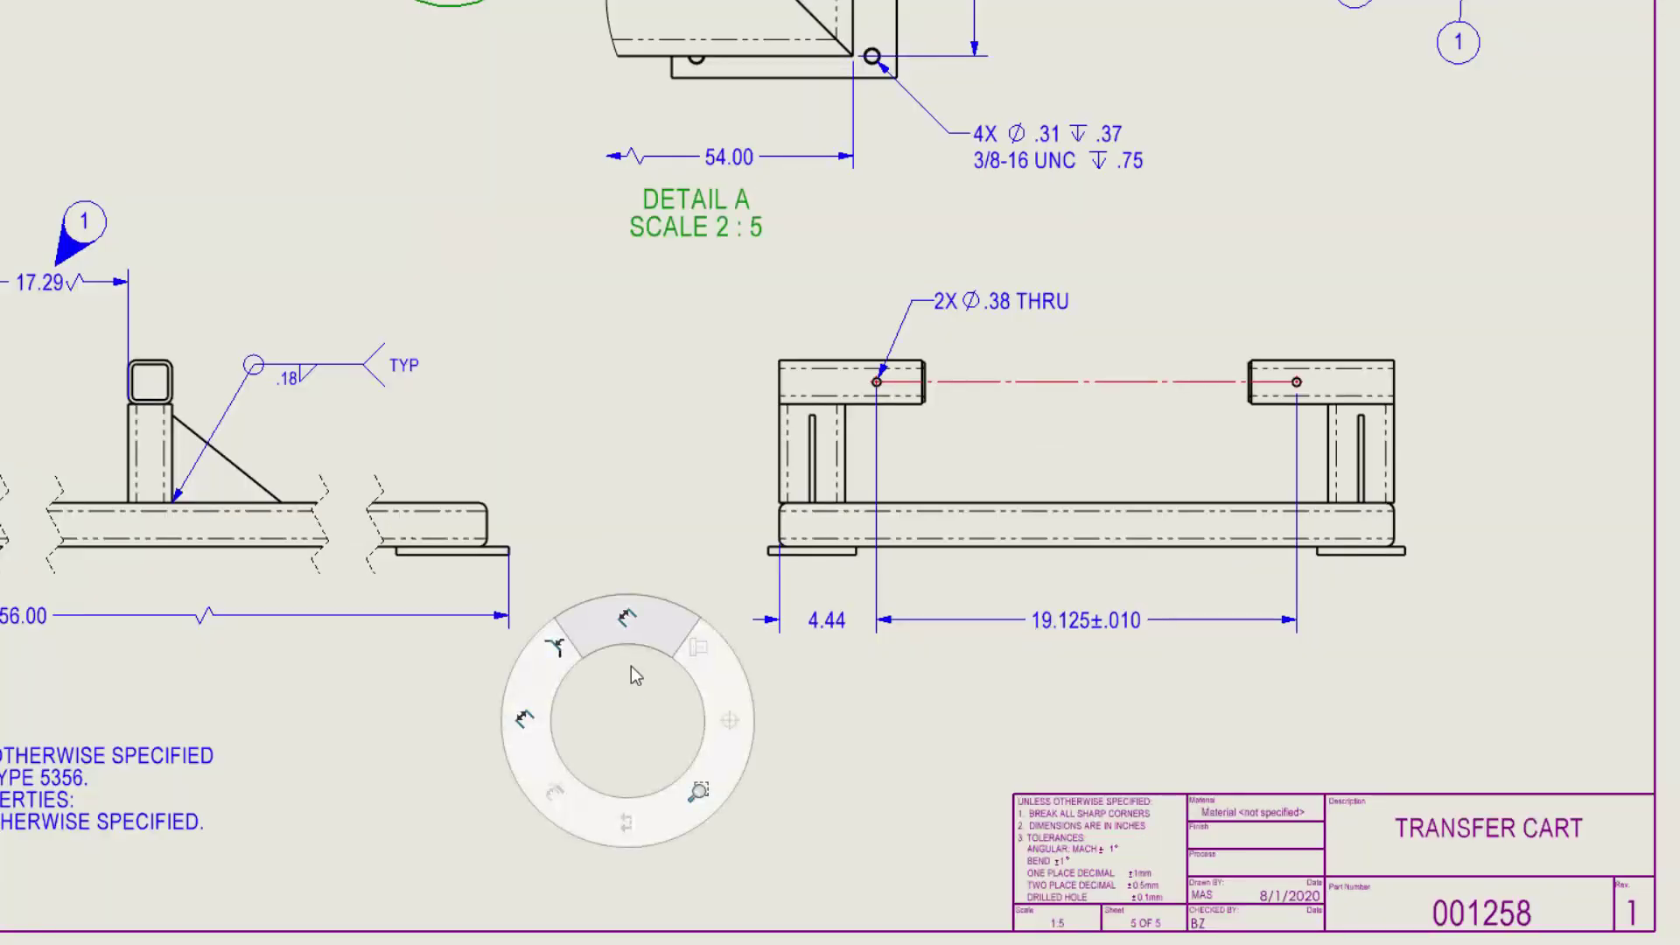
# Dimension the 8.88 overall height and 28.00 rail length, with 28.00 moved below 4.44
pyautogui.moveTo(631, 666); pyautogui.dragTo(631, 623, button='right')
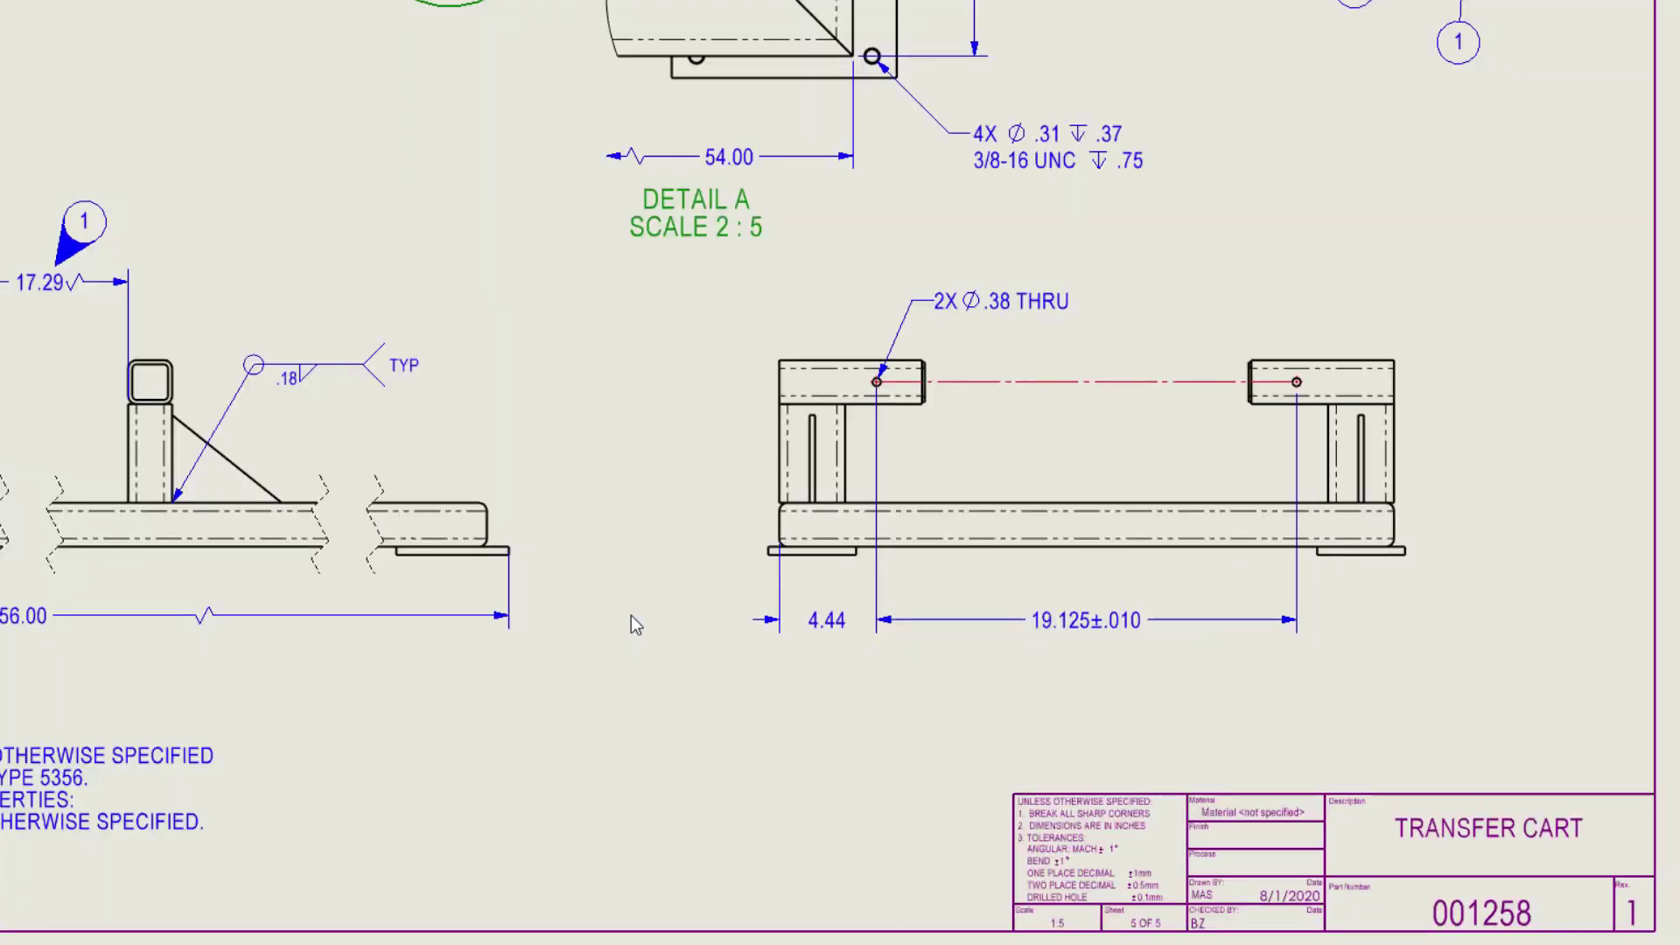
pyautogui.click(796, 372)
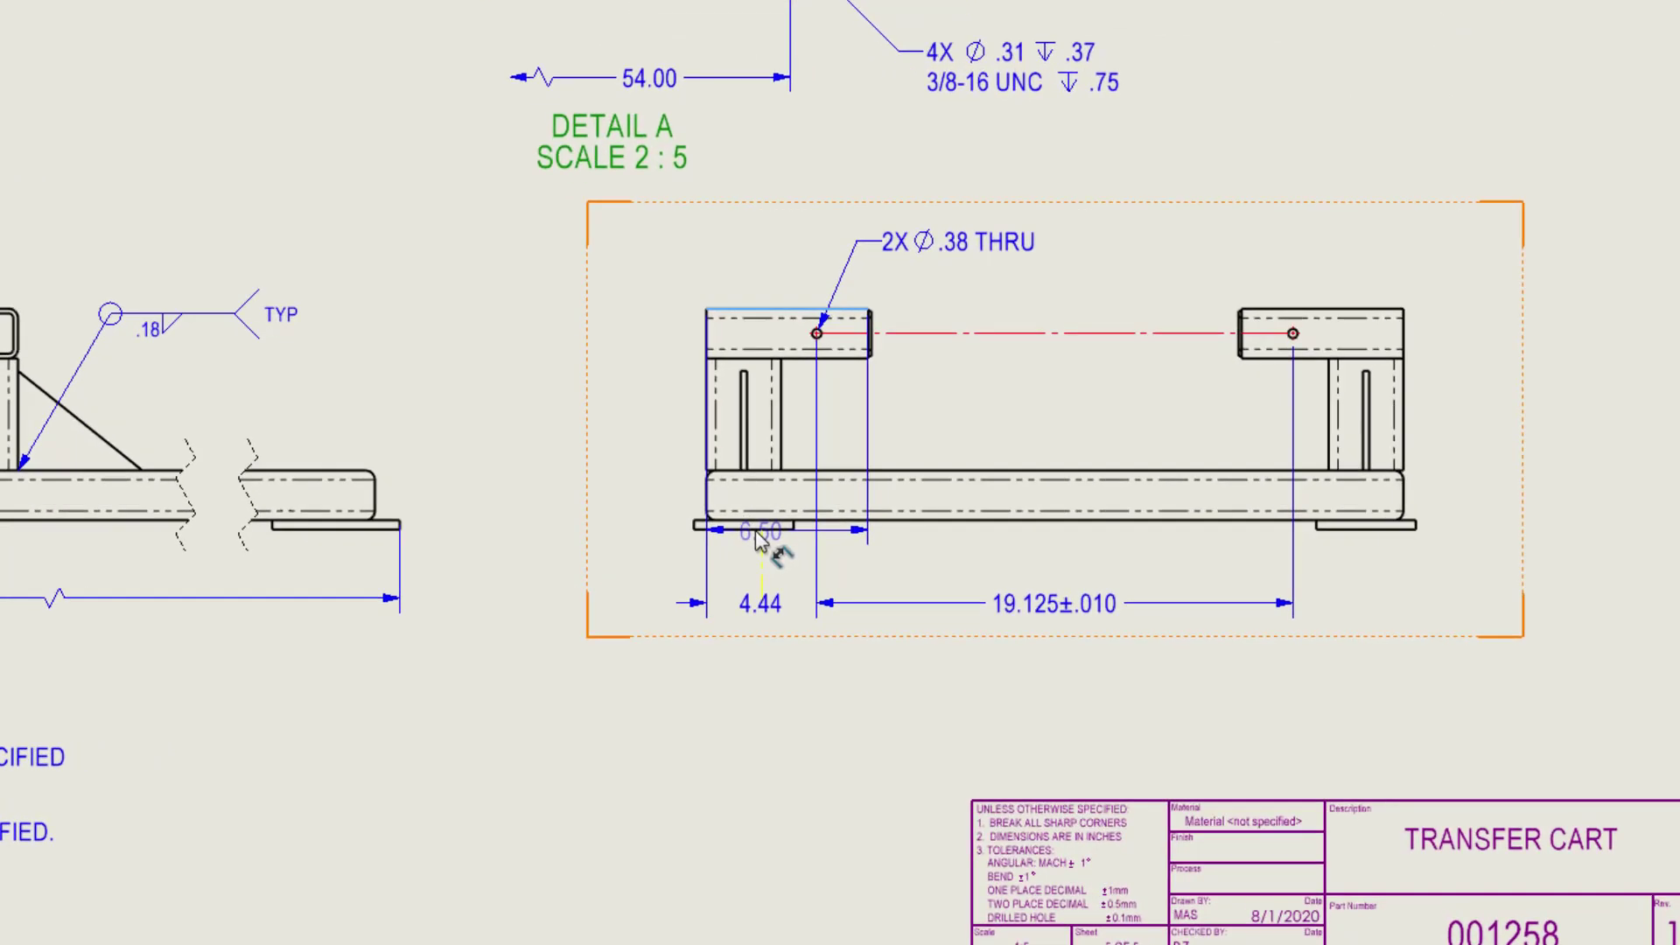
pyautogui.click(794, 553)
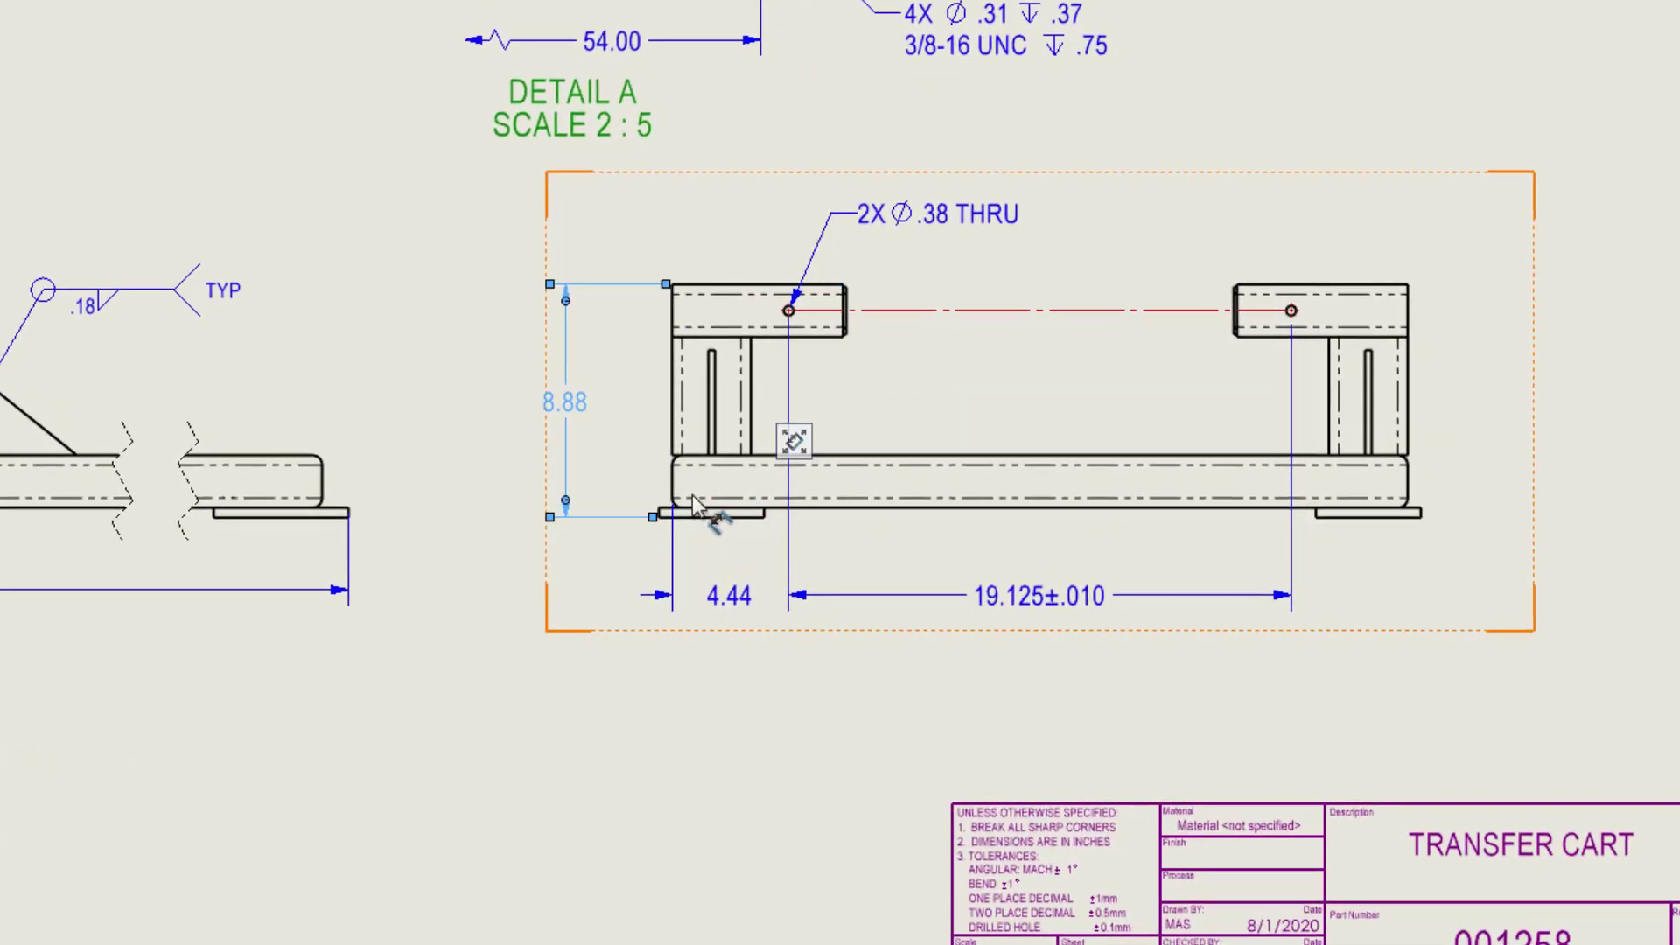
pyautogui.click(673, 487)
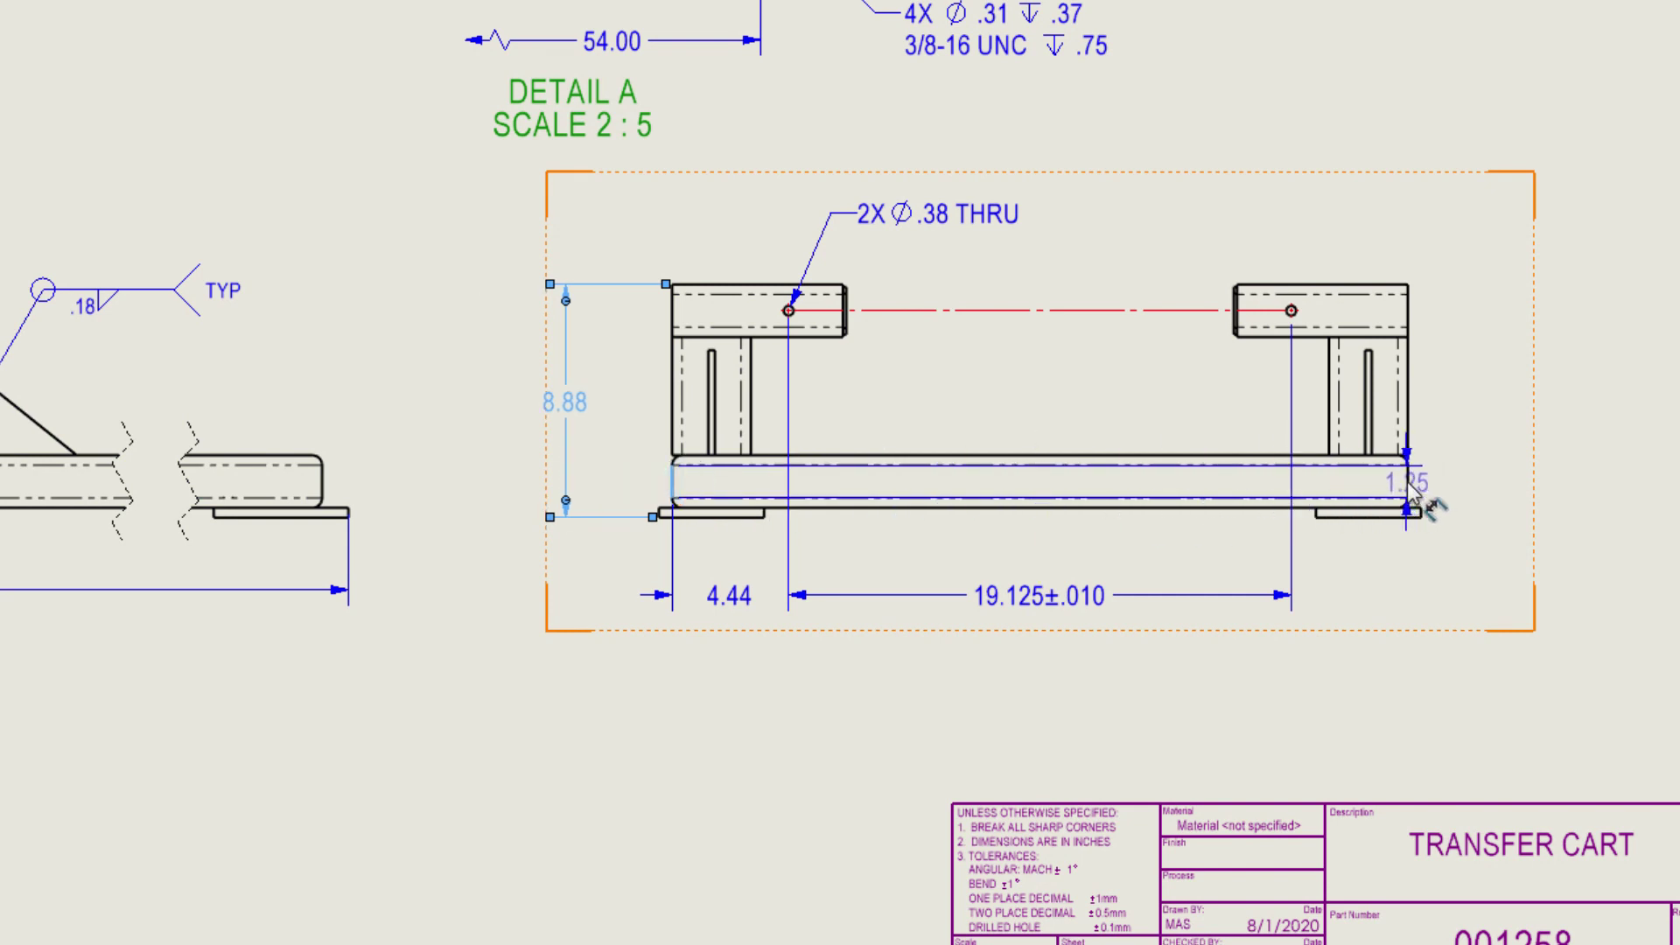
pyautogui.click(1406, 482)
pyautogui.press('Escape')
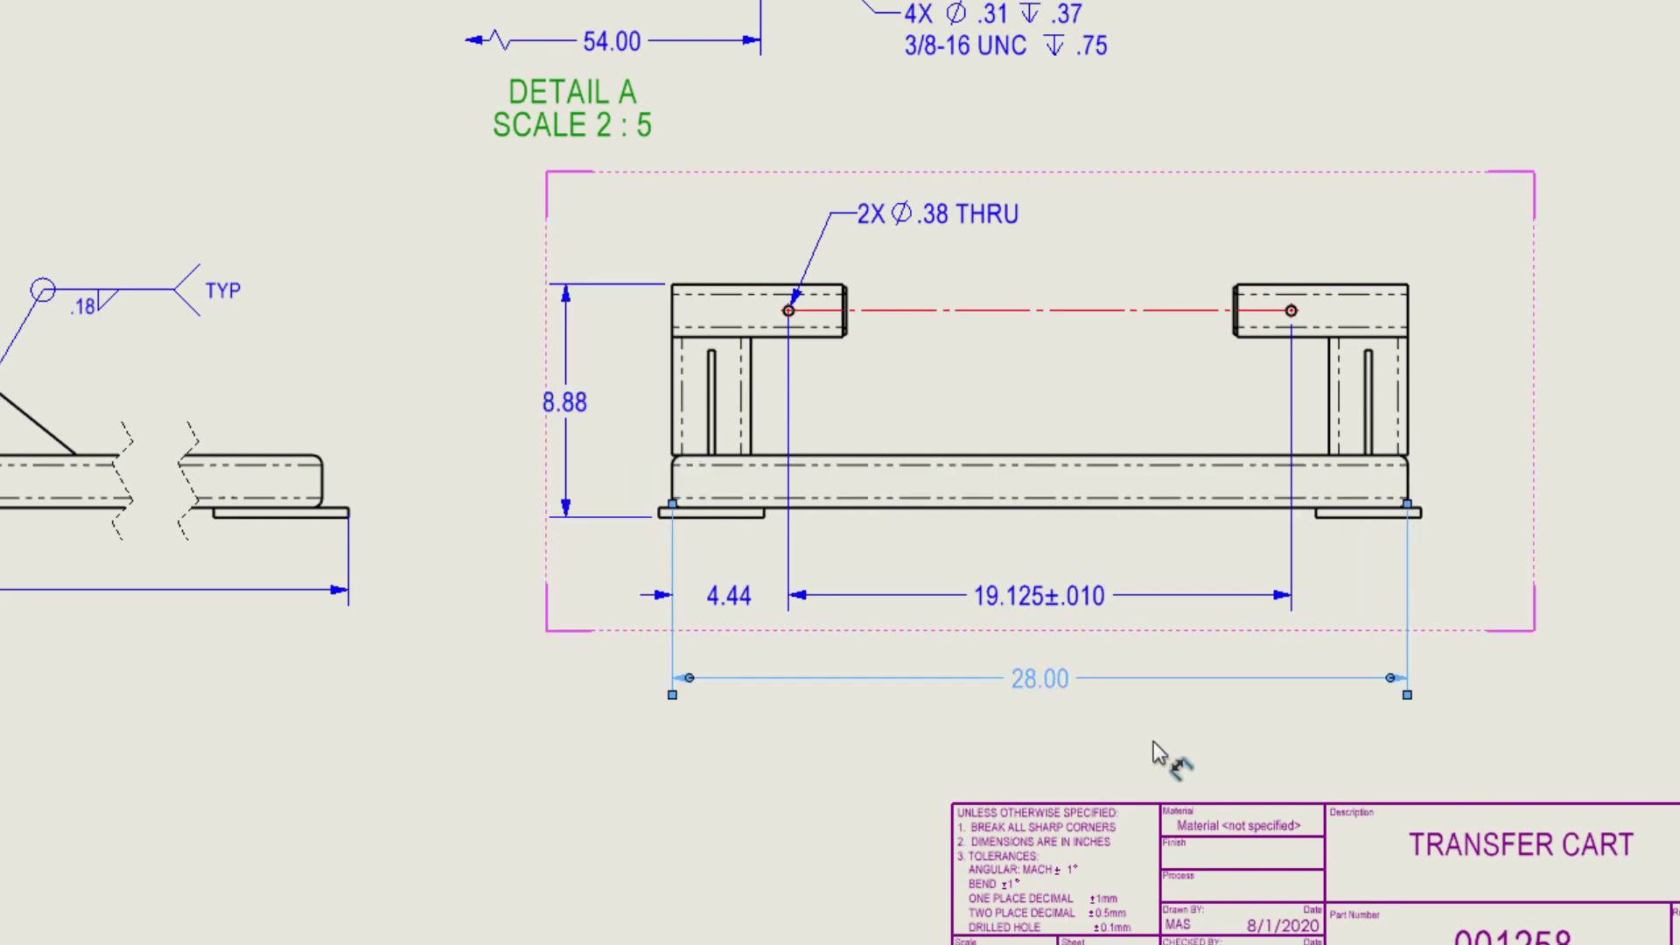
pyautogui.moveTo(1034, 680); pyautogui.dragTo(1038, 753)
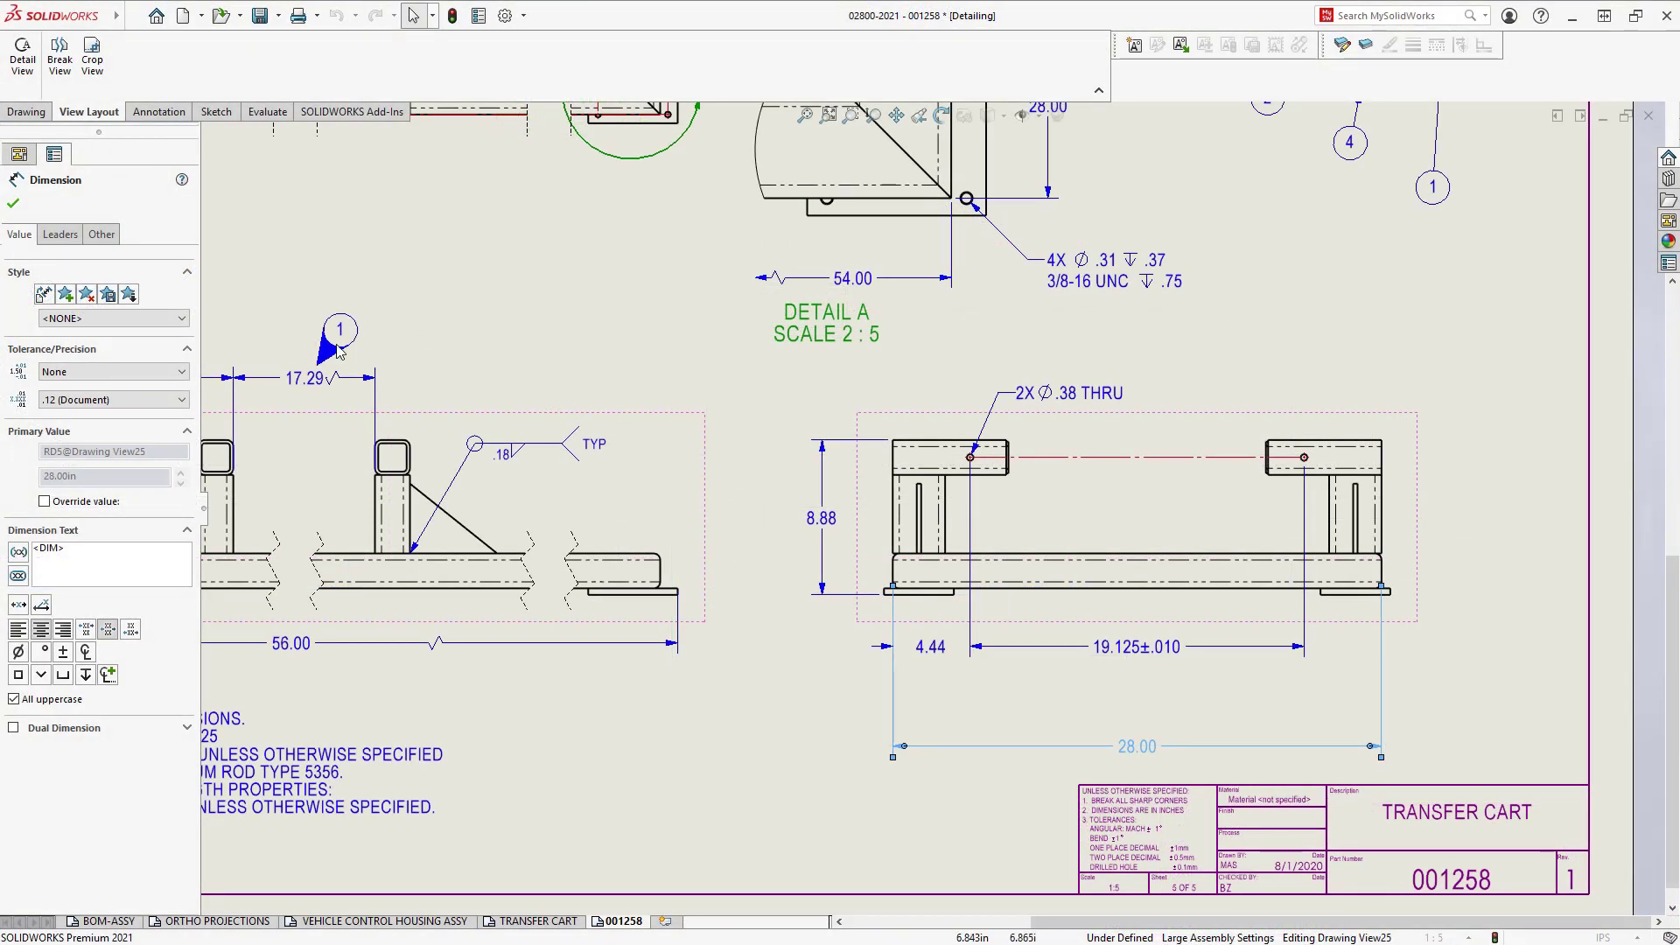
# Place a custom-text balloon reading 2 with VDA triangular leader below the 19.125 dimension
pyautogui.click(158, 111)
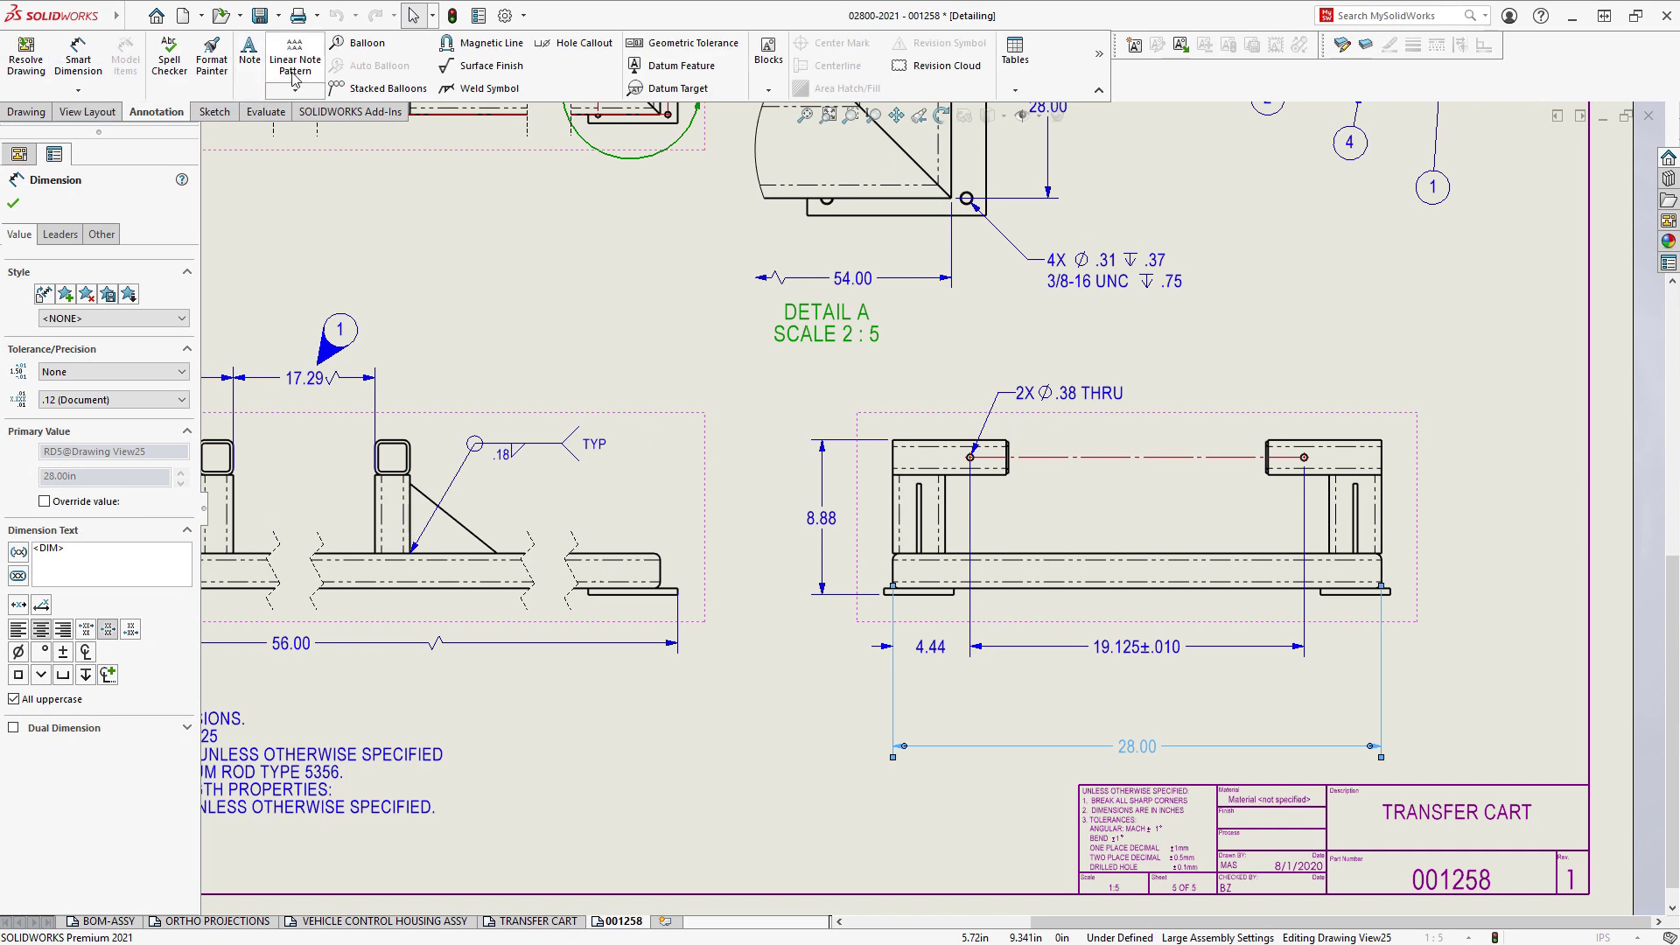
pyautogui.click(365, 42)
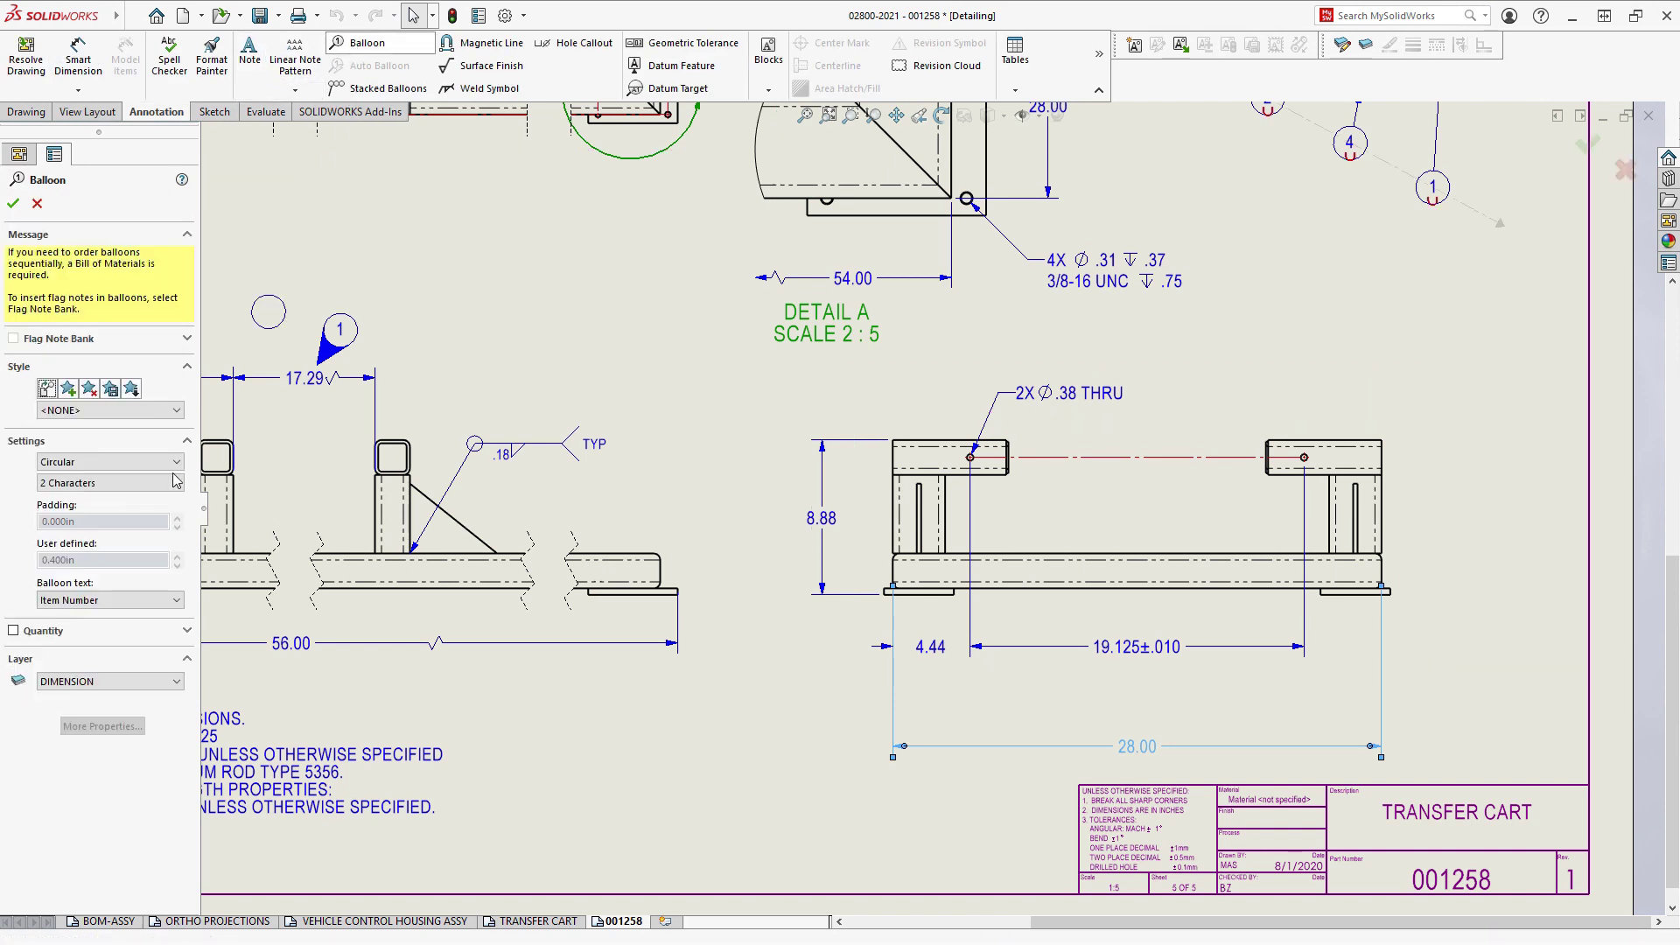
pyautogui.click(106, 600)
pyautogui.click(106, 616)
pyautogui.write('2')
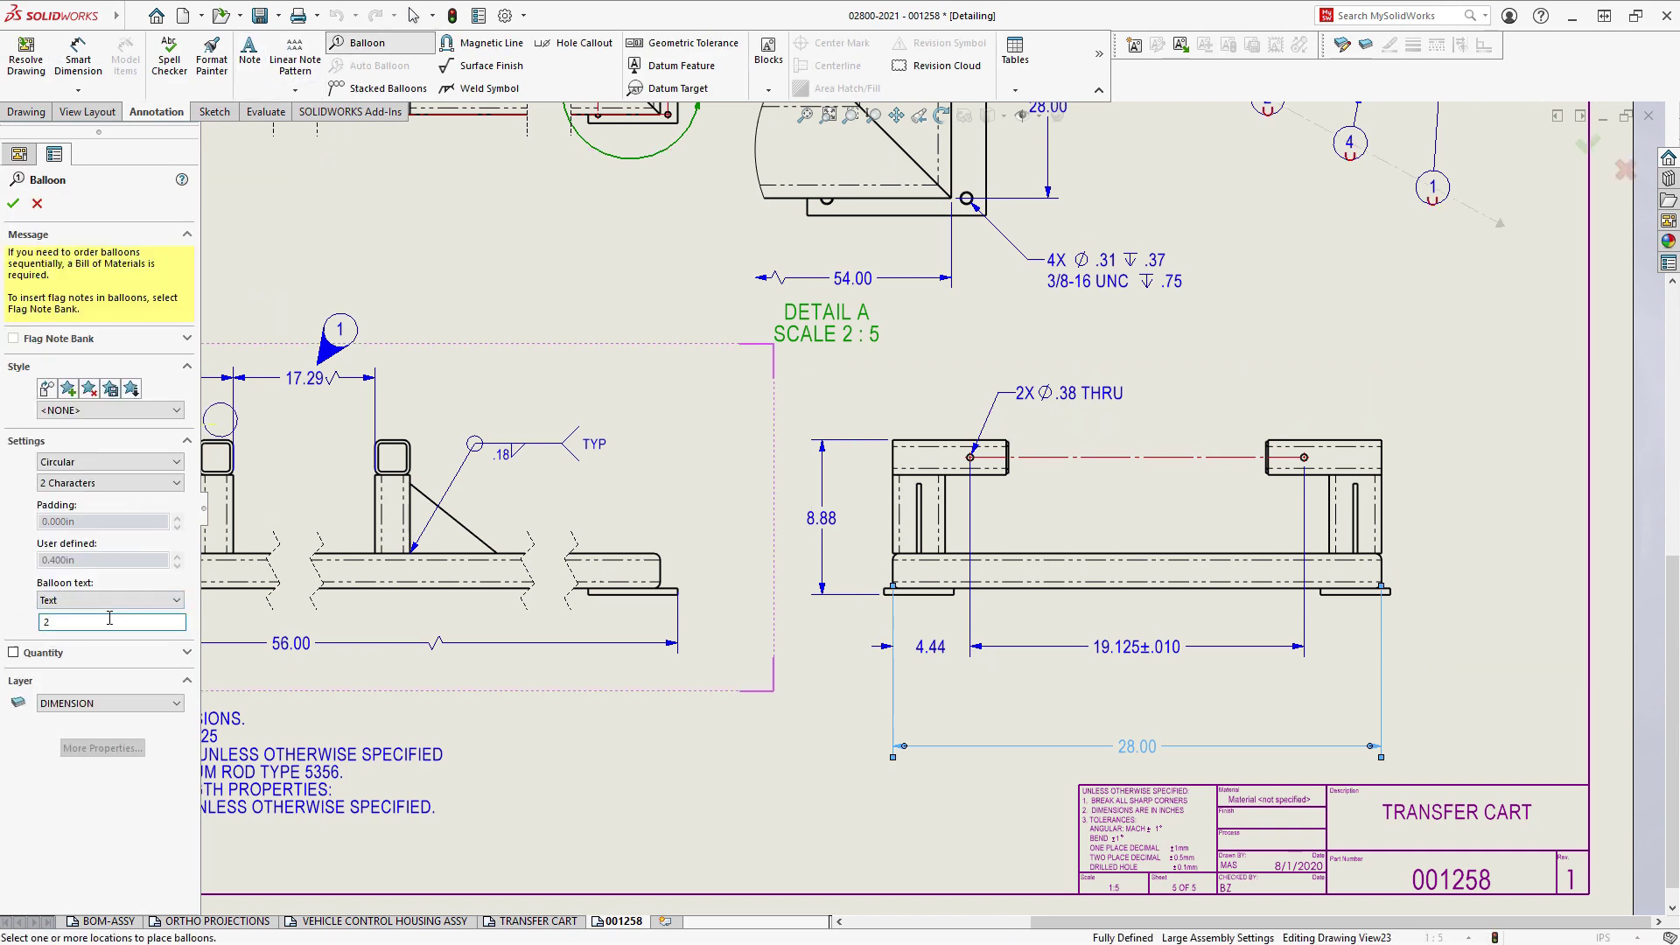
pyautogui.click(1098, 684)
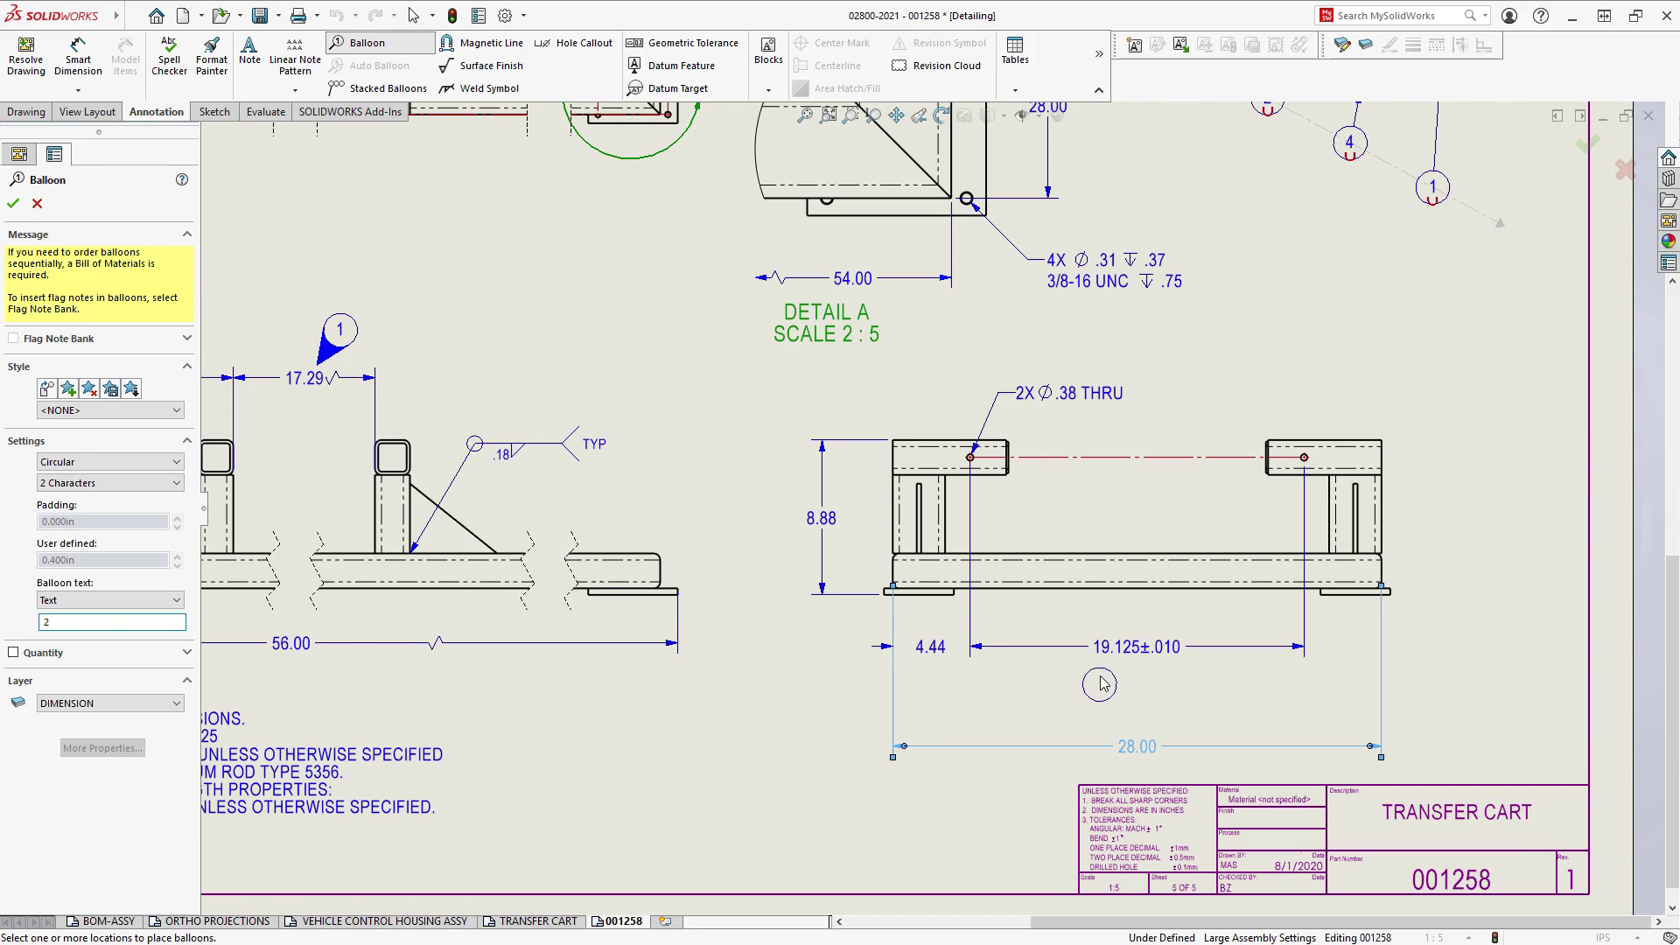
pyautogui.click(172, 482)
pyautogui.press('Escape')
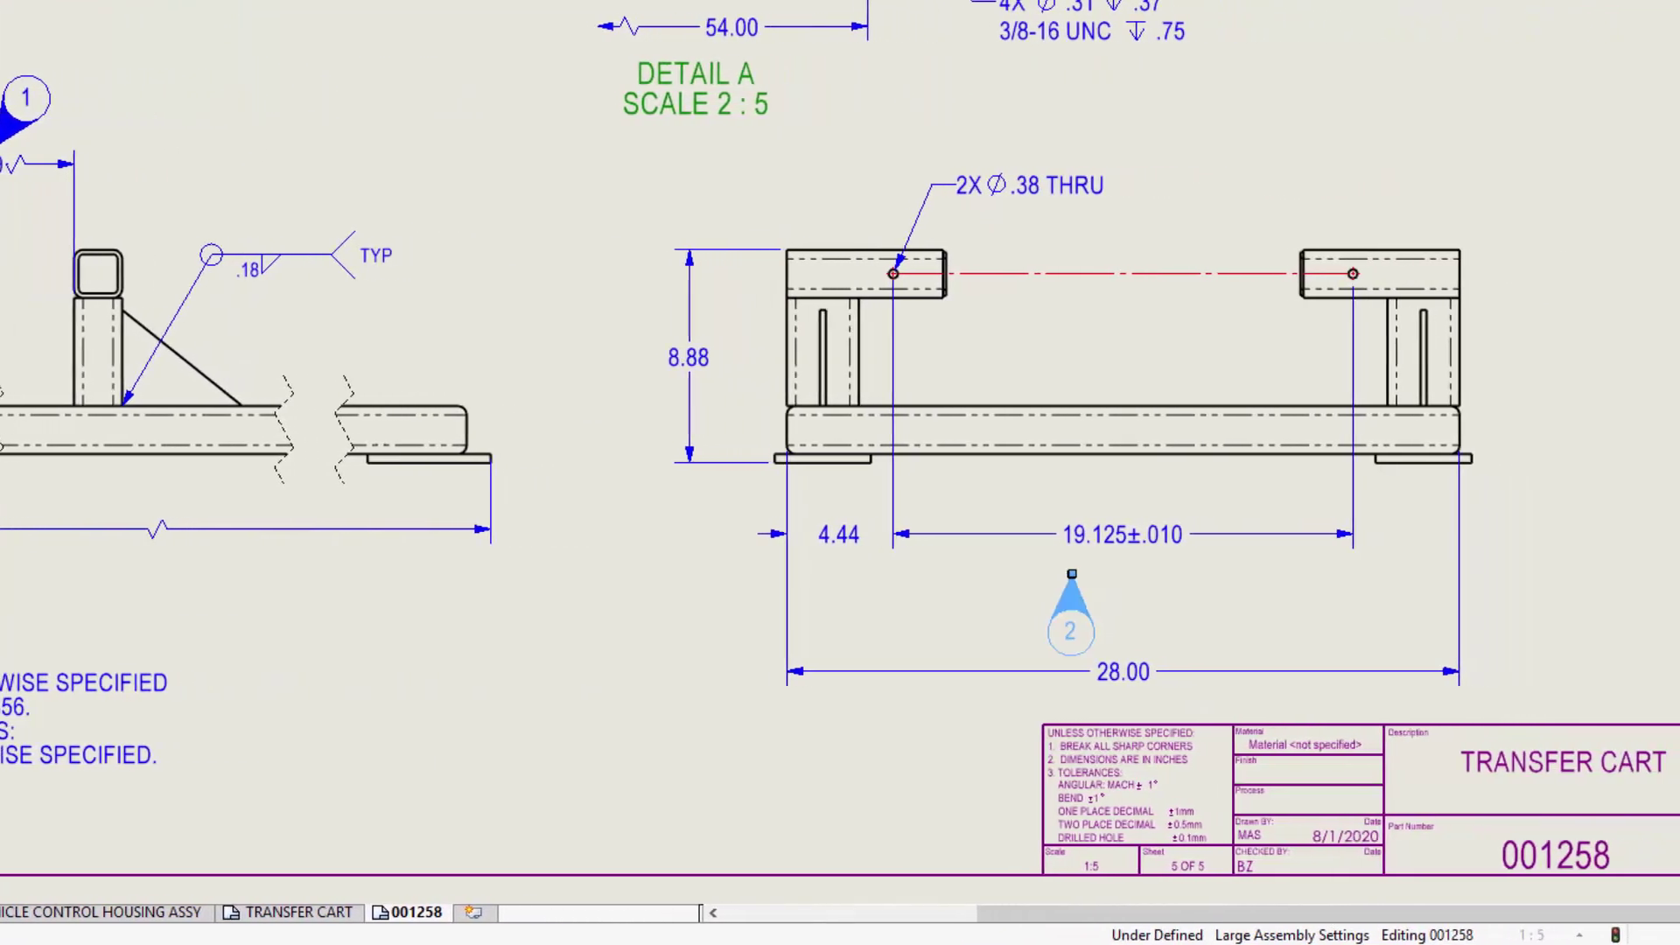
# Reattach the balloon leader just under 19.125 and shift balloon 2 further left
pyautogui.moveTo(1058, 582); pyautogui.dragTo(1076, 554)
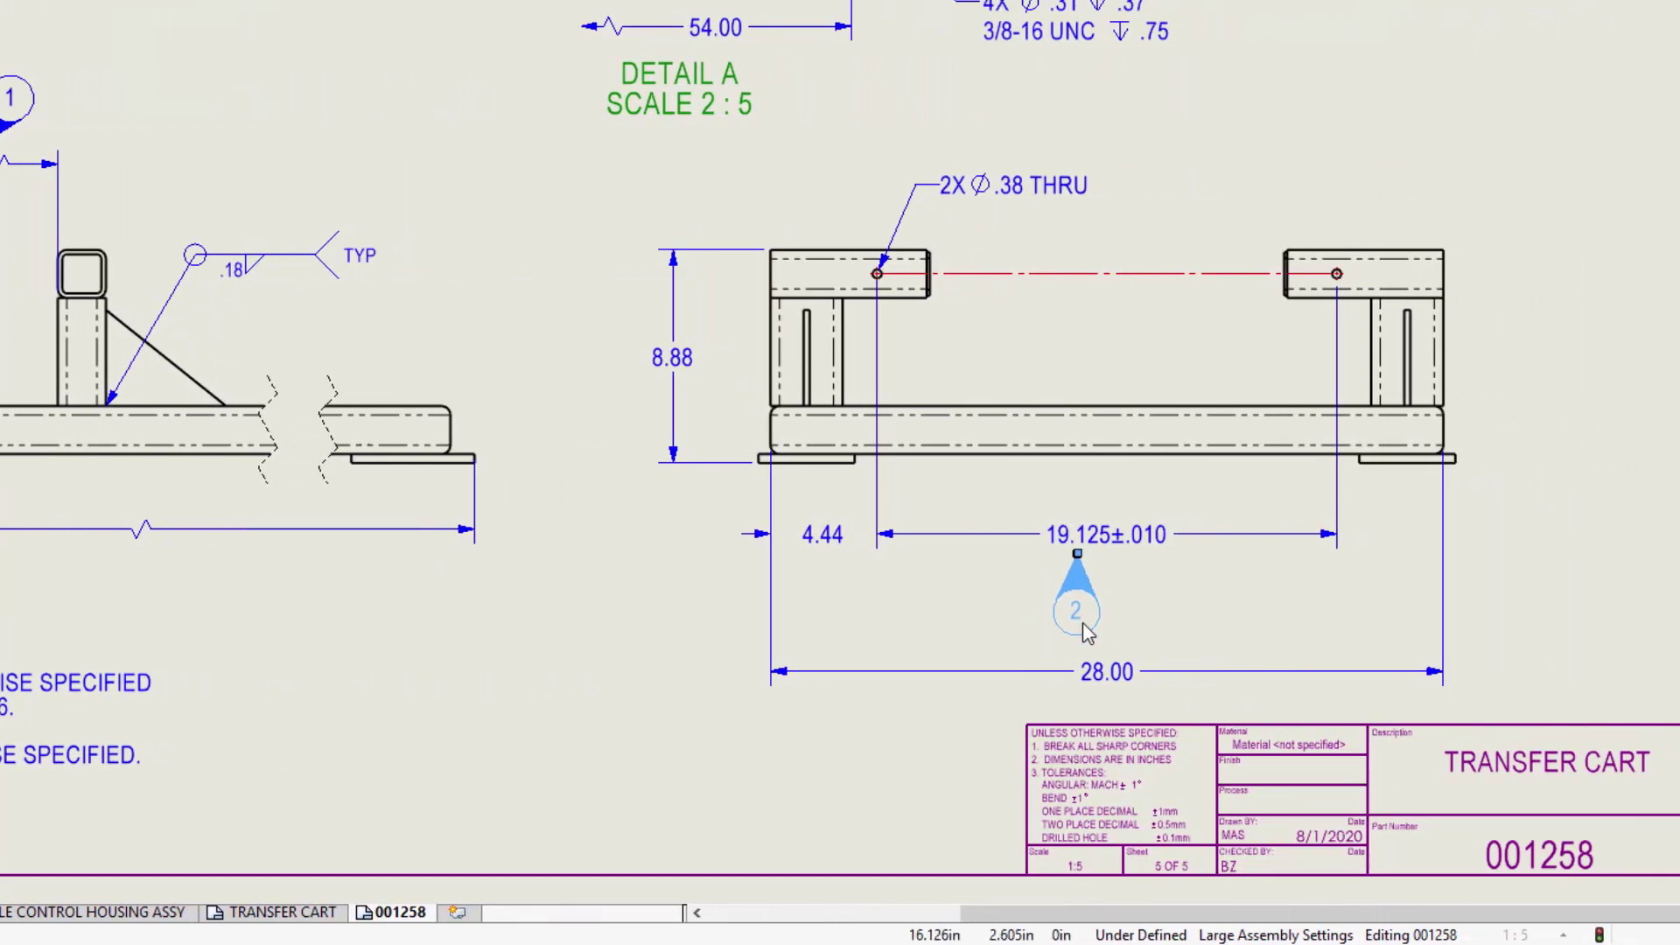
pyautogui.moveTo(1078, 623); pyautogui.dragTo(1034, 612)
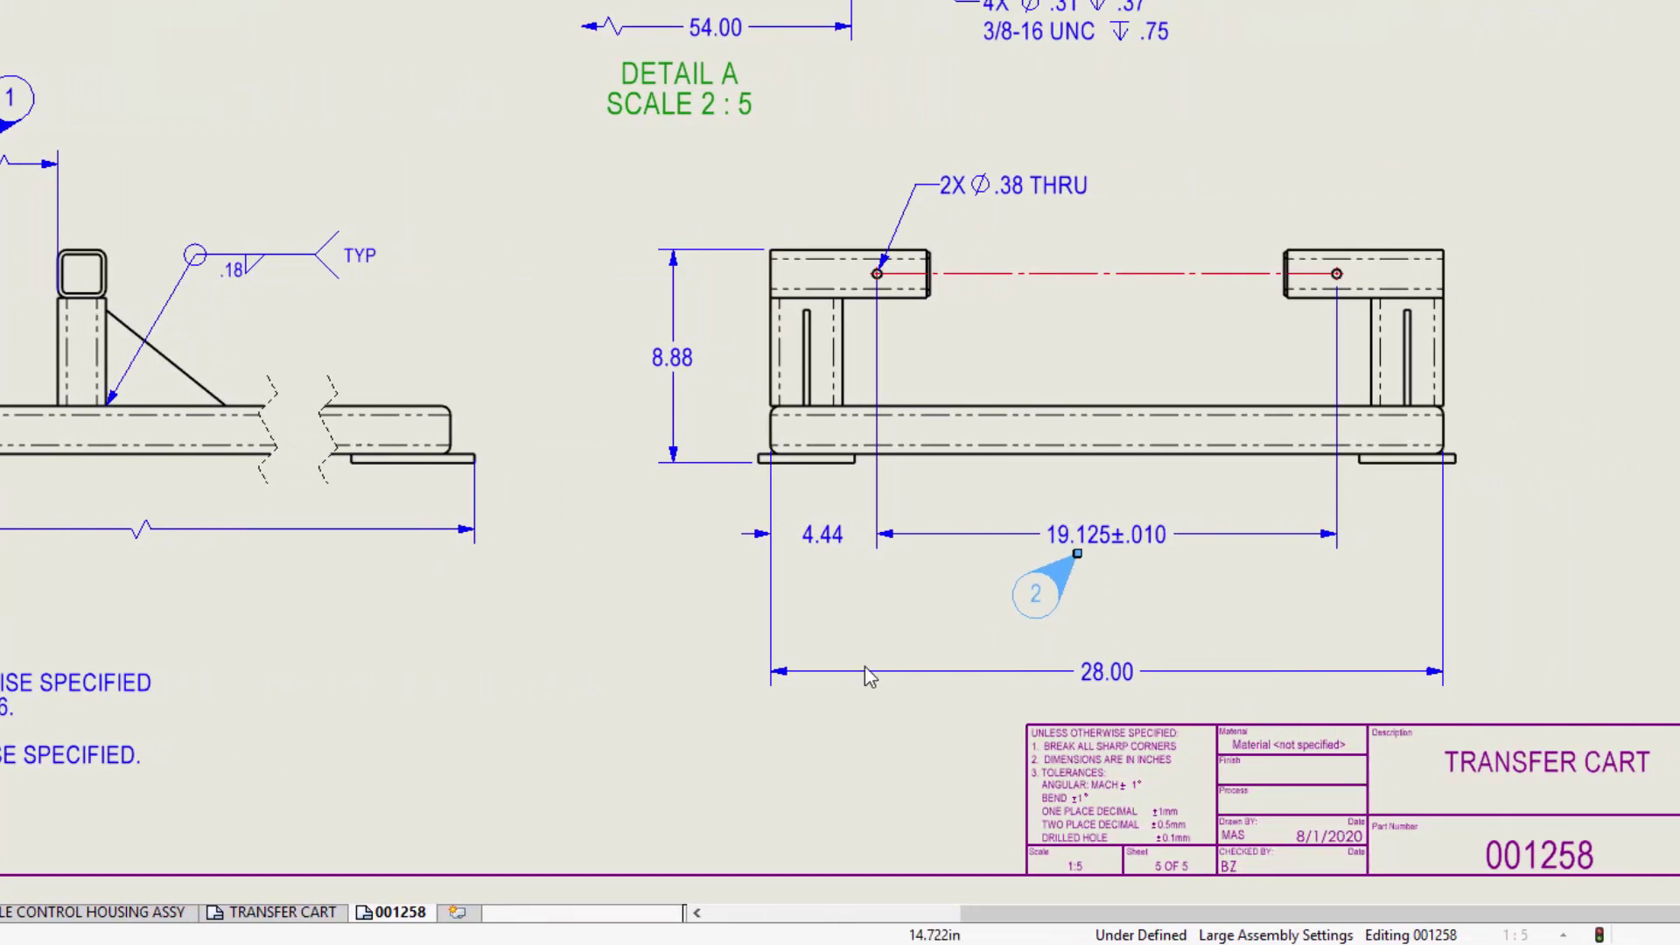
pyautogui.click(1103, 672)
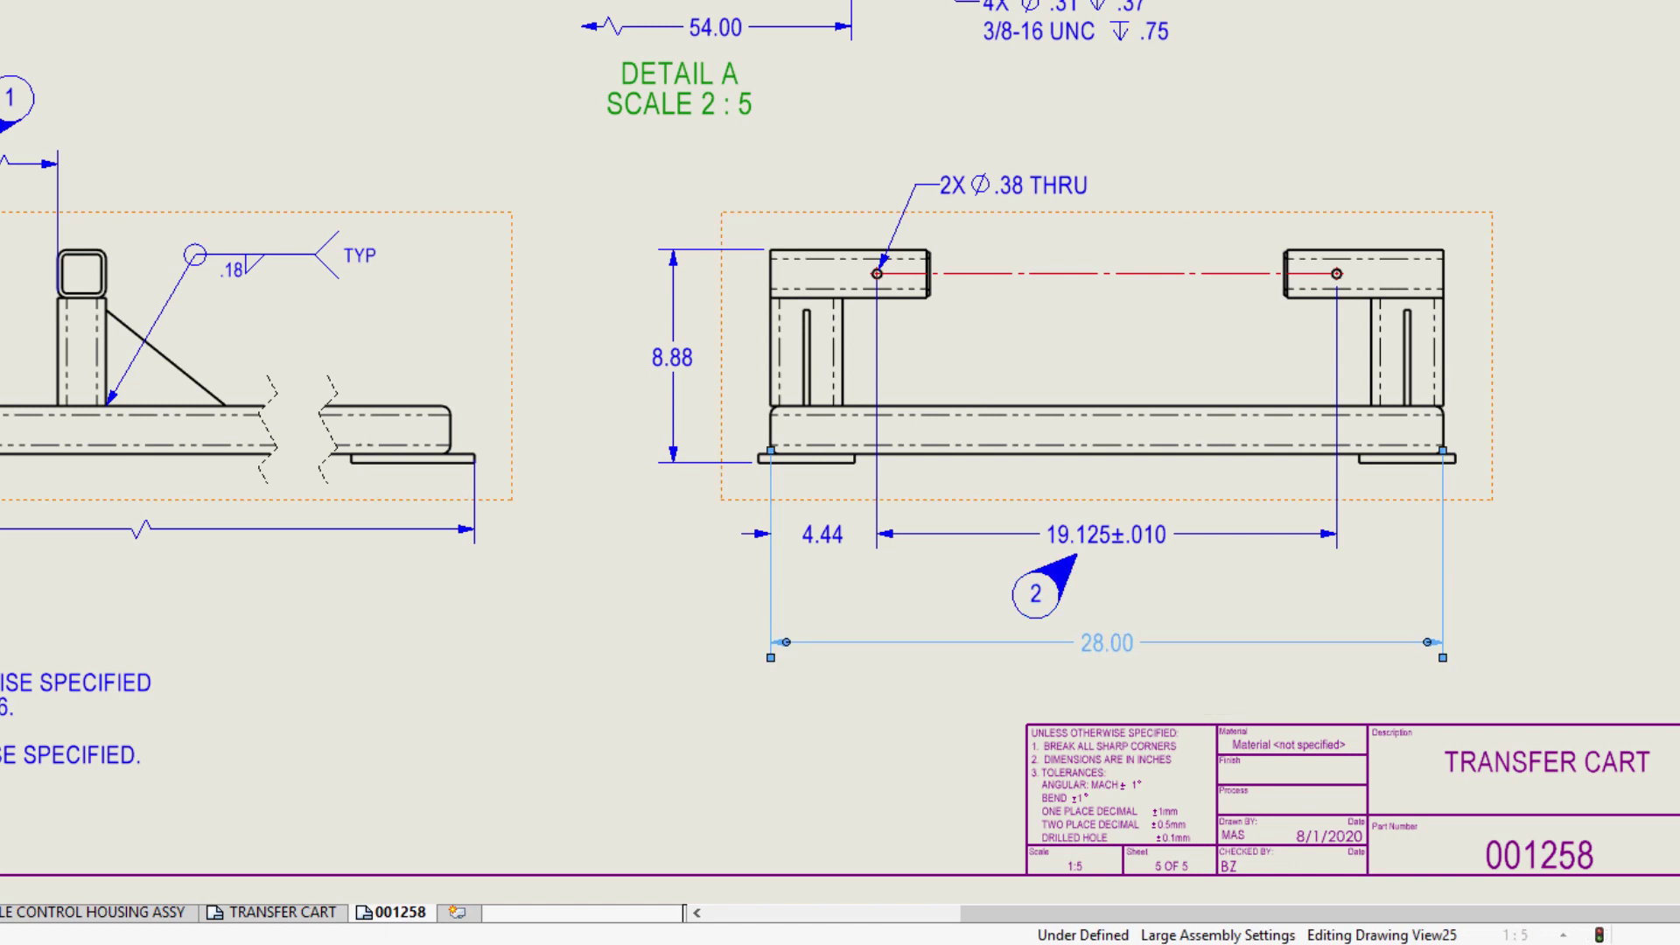
pyautogui.click(974, 810)
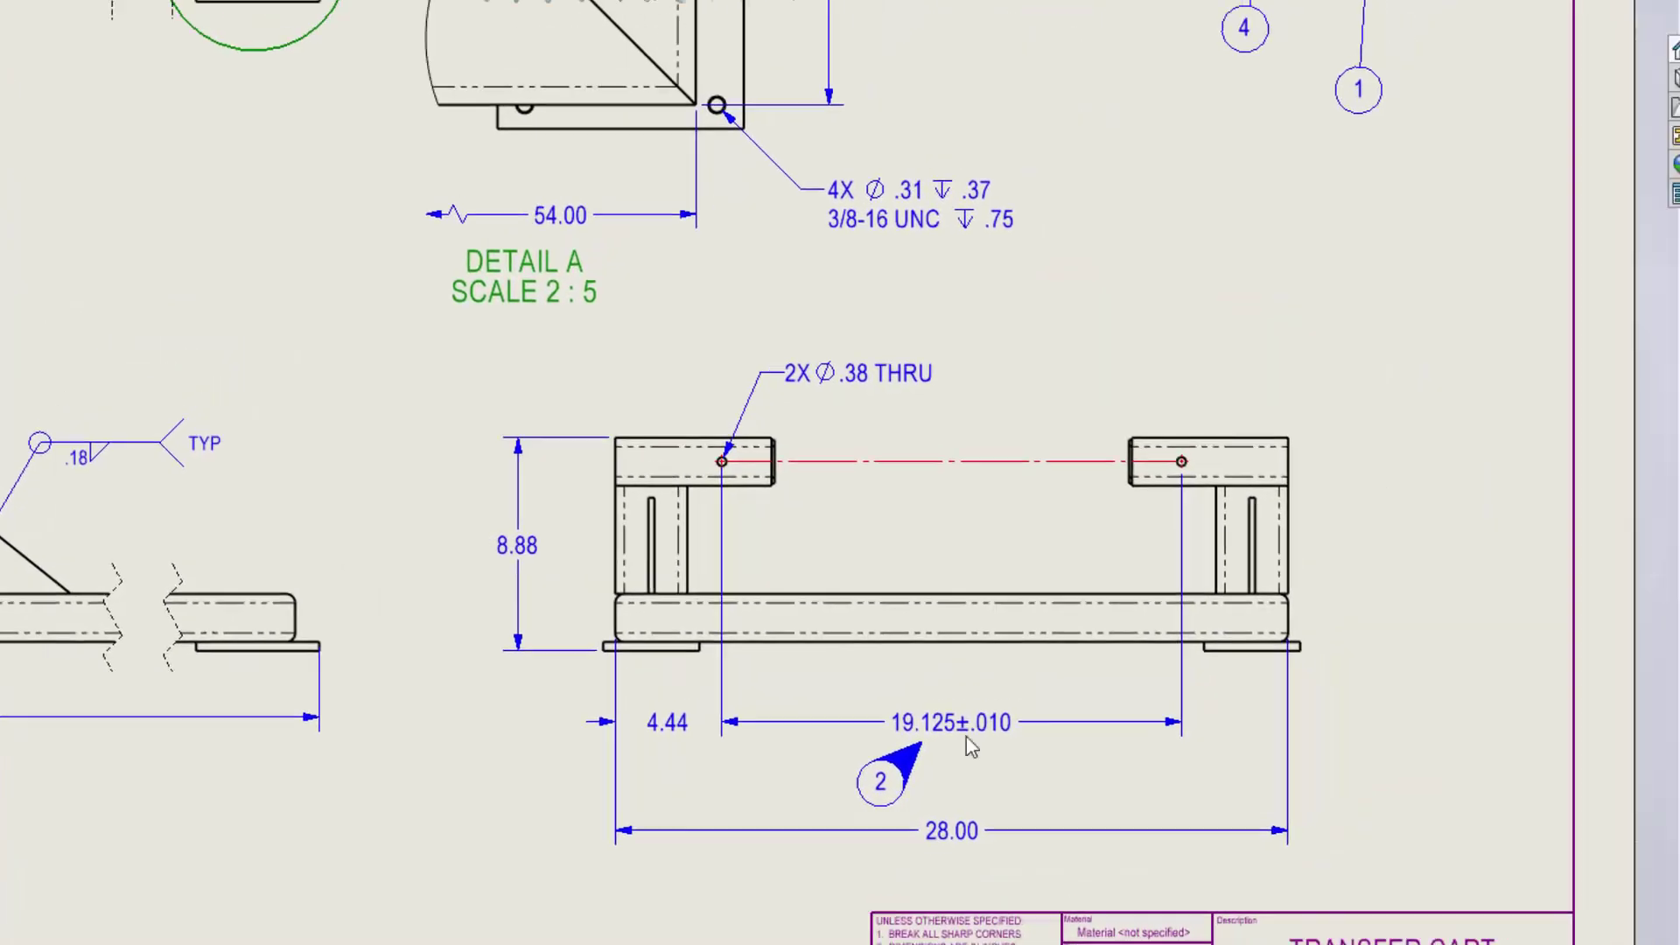
# Join the sloped handle line to the vertical line and make it pass through the roller edge's midpoint
pyautogui.moveTo(1234, 222); pyautogui.dragTo(989, 779, button='middle')
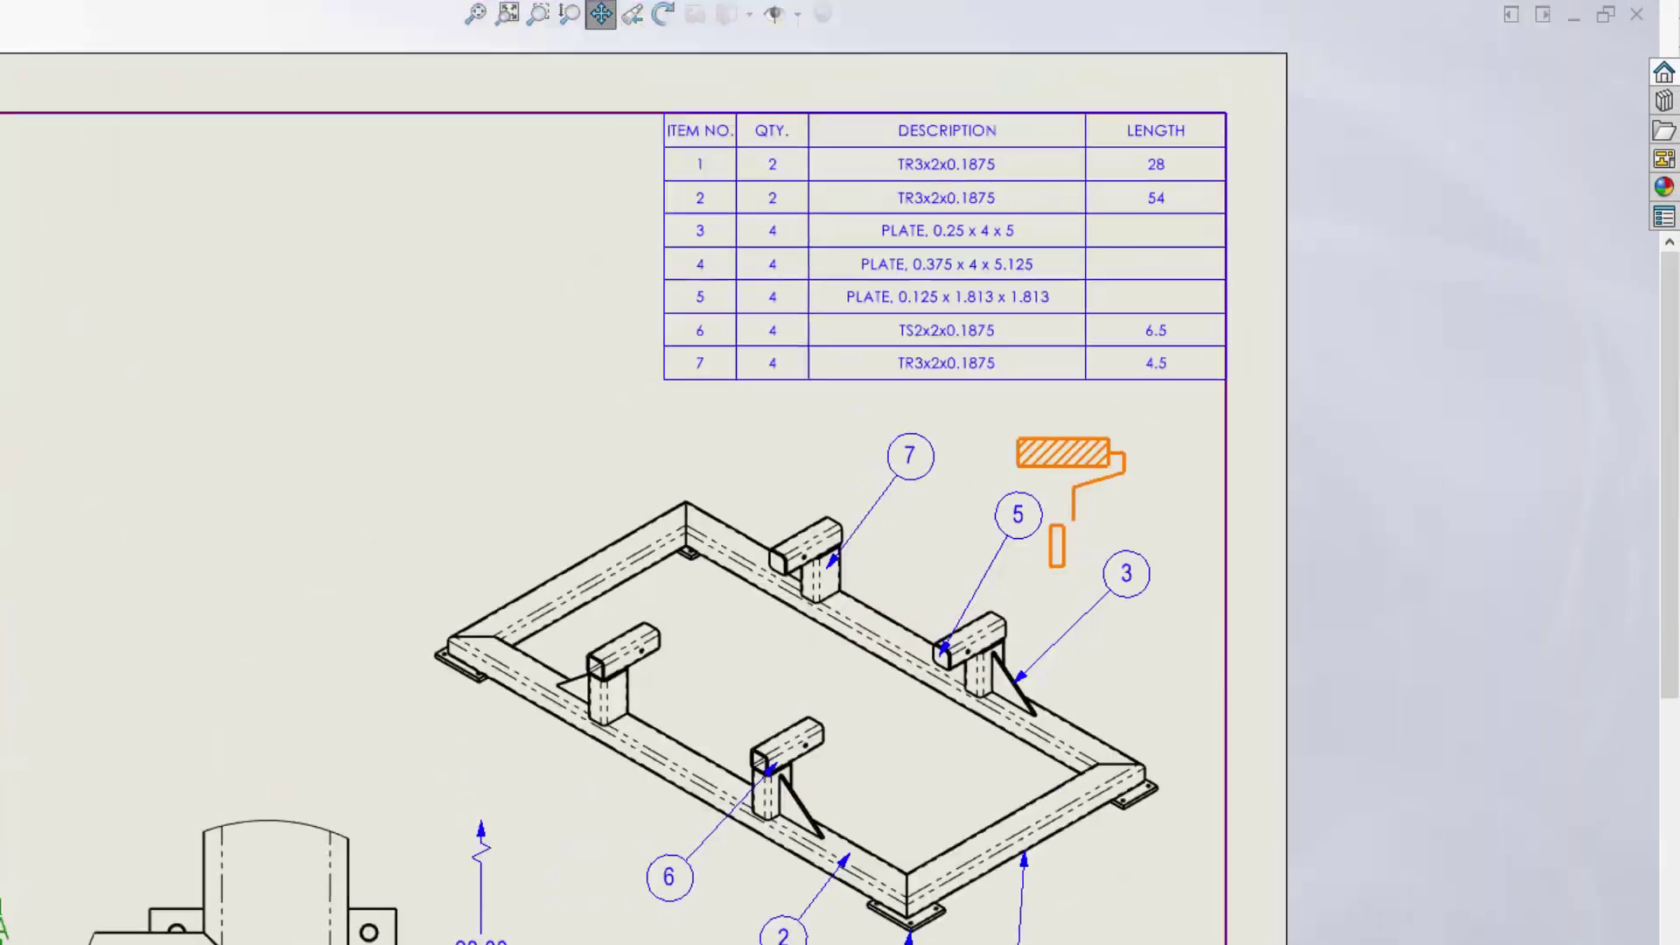
pyautogui.scroll(-3, 1063, 483)
pyautogui.scroll(-2, 1064, 488)
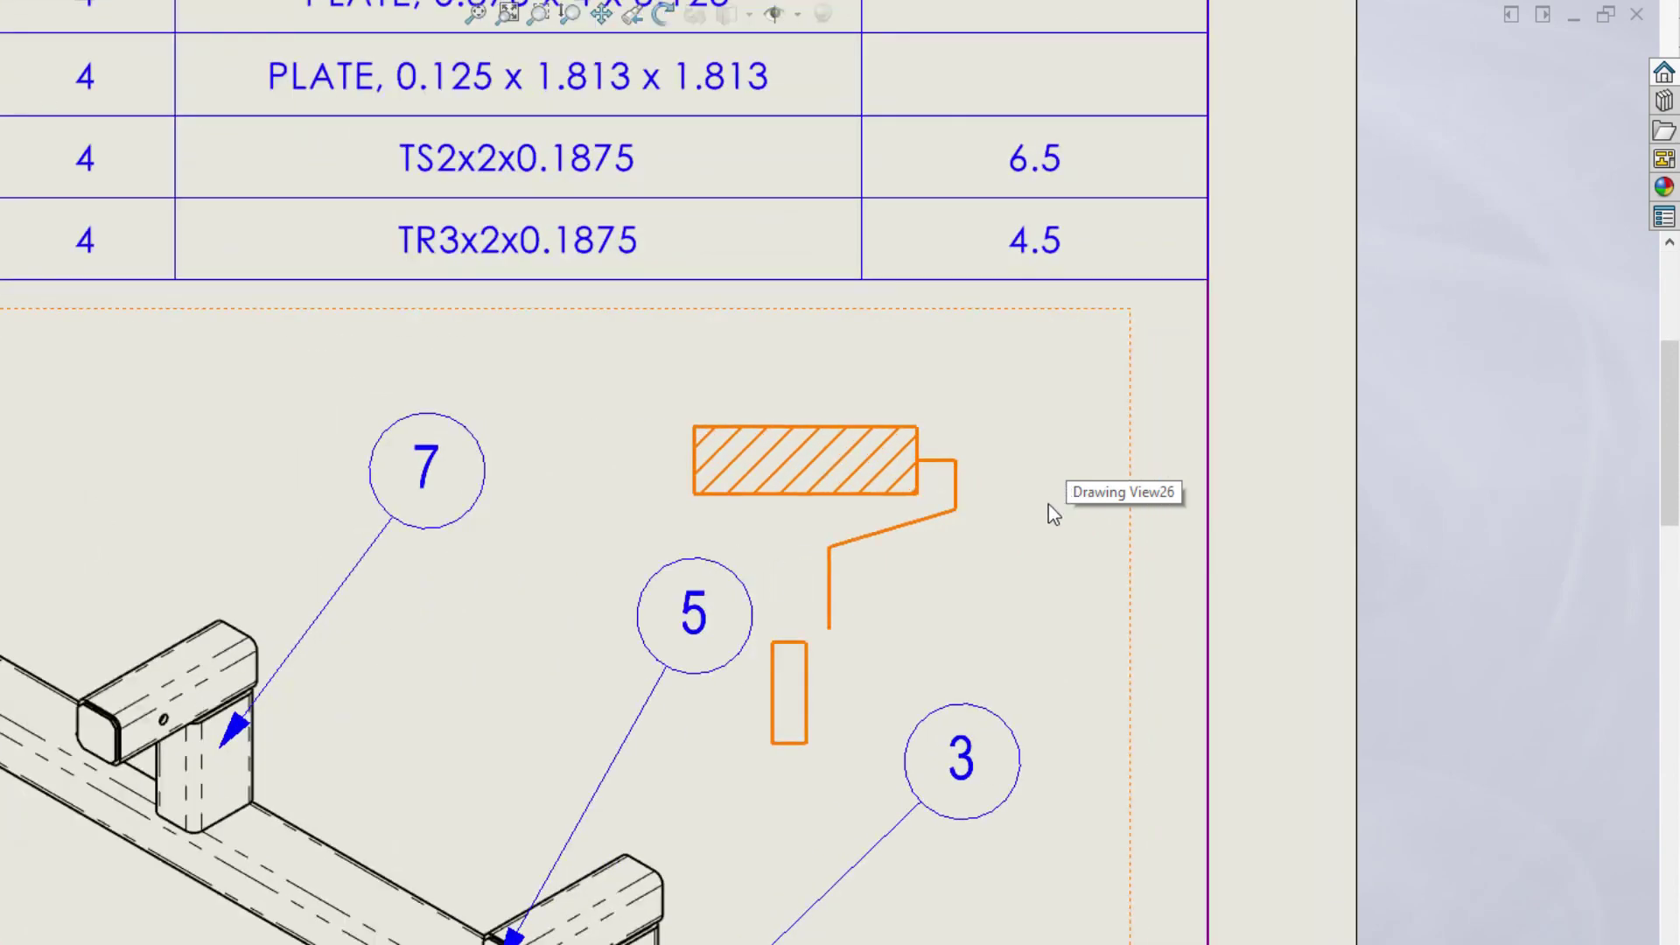
pyautogui.click(876, 548)
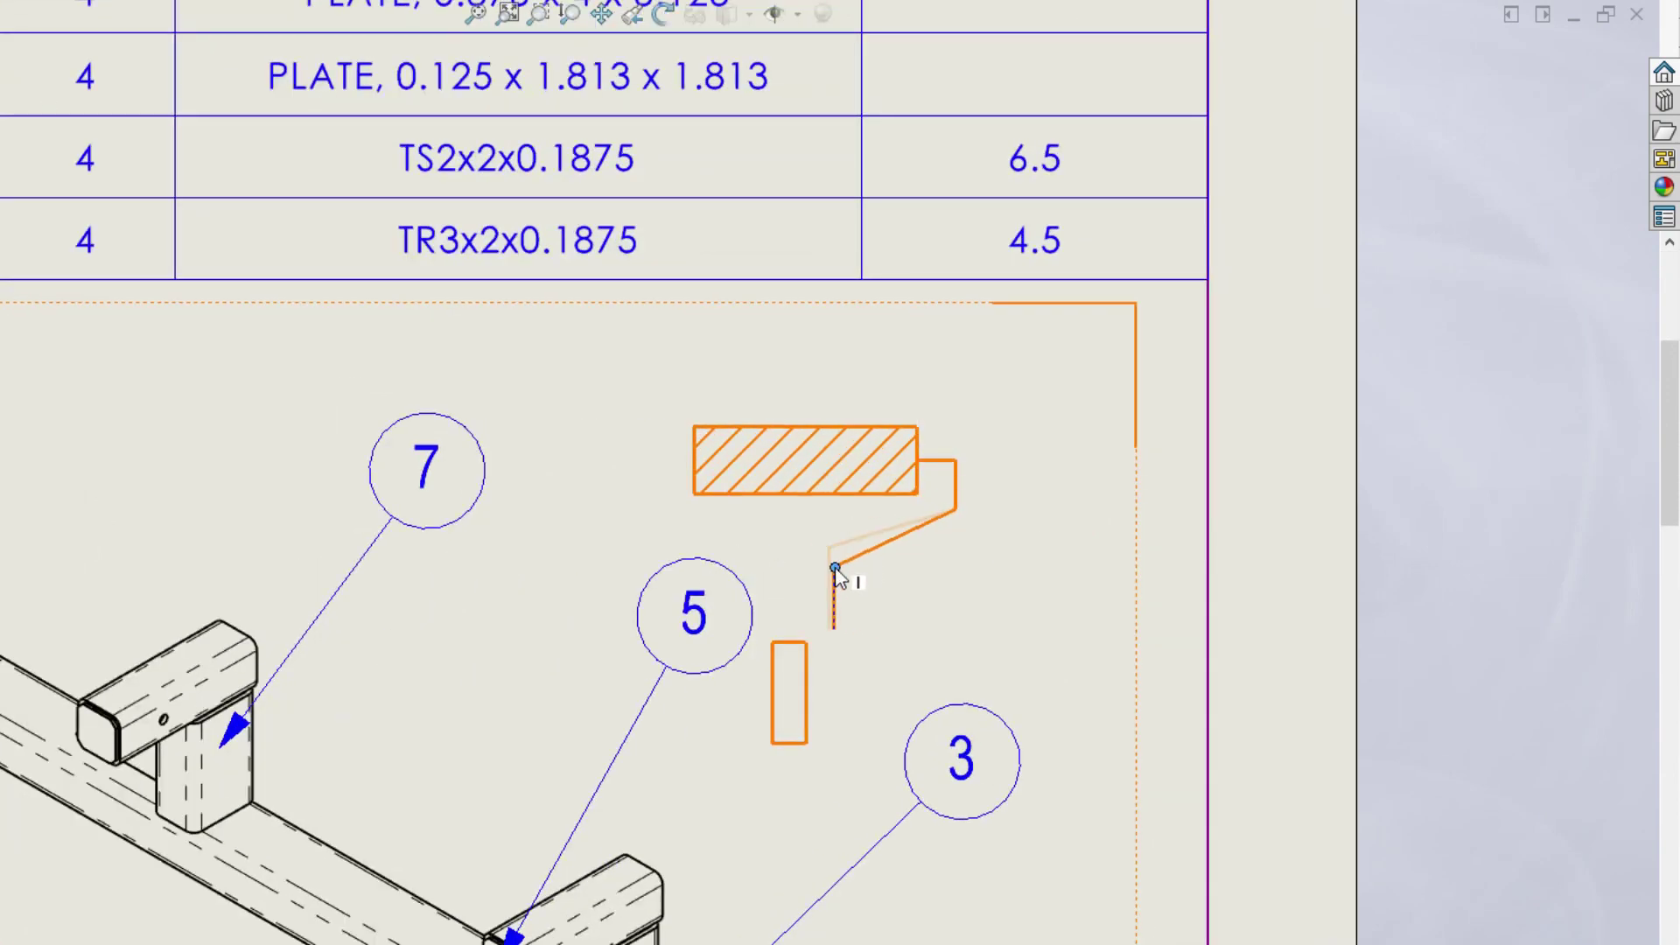
pyautogui.moveTo(886, 565); pyautogui.dragTo(832, 556)
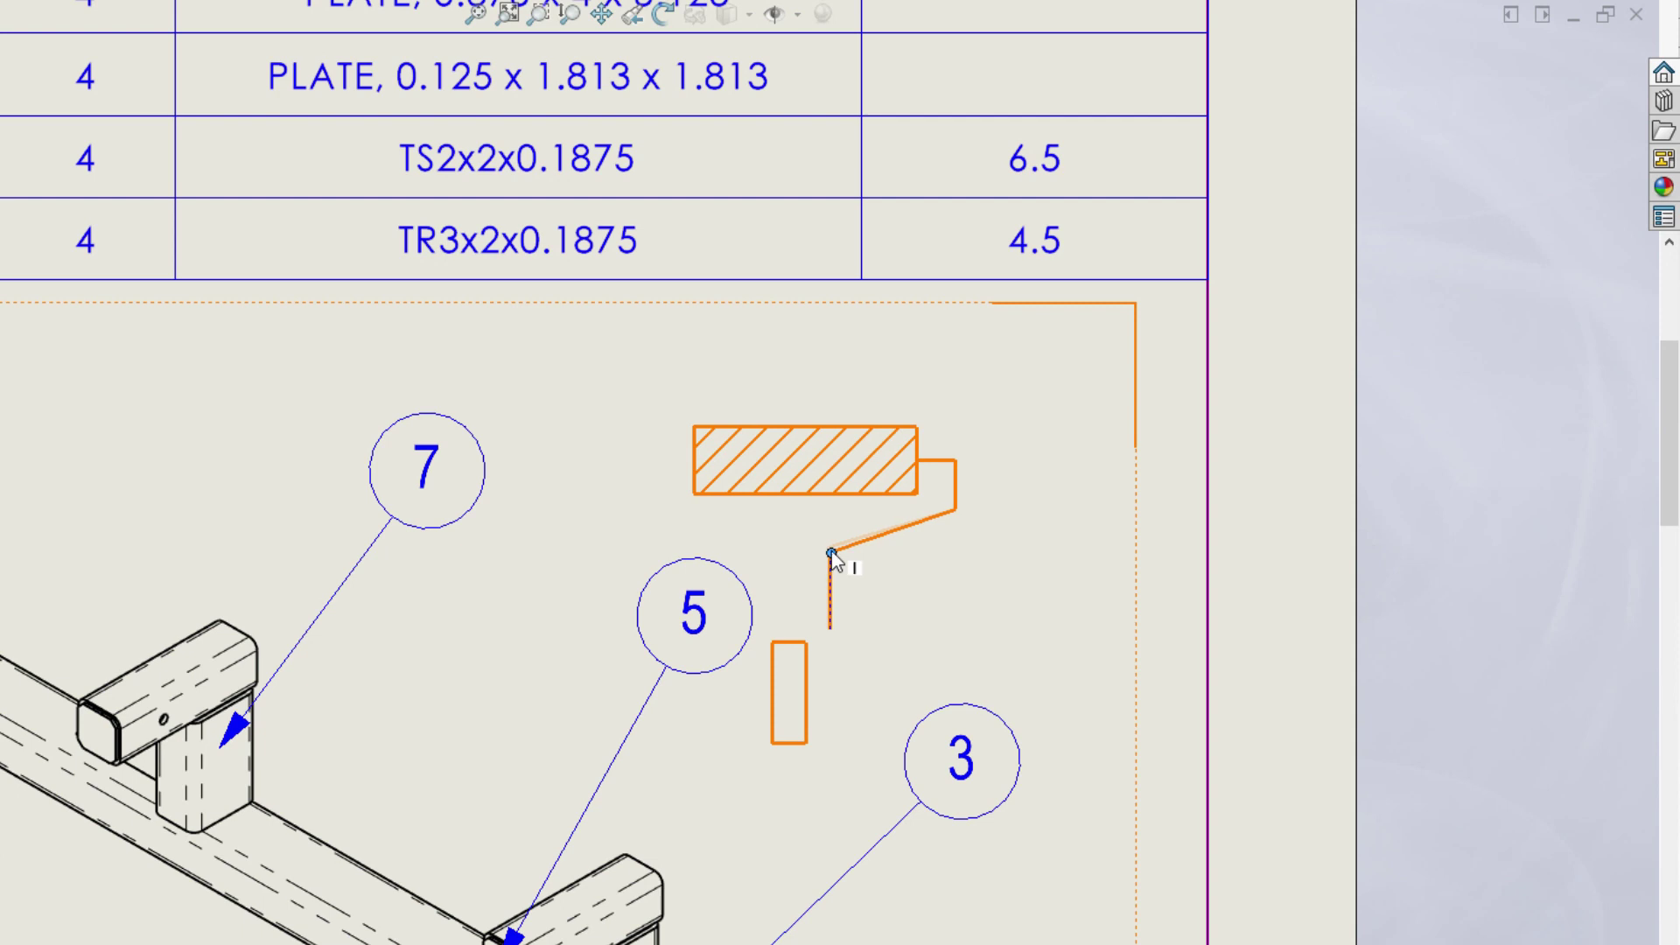
pyautogui.rightClick(812, 495)
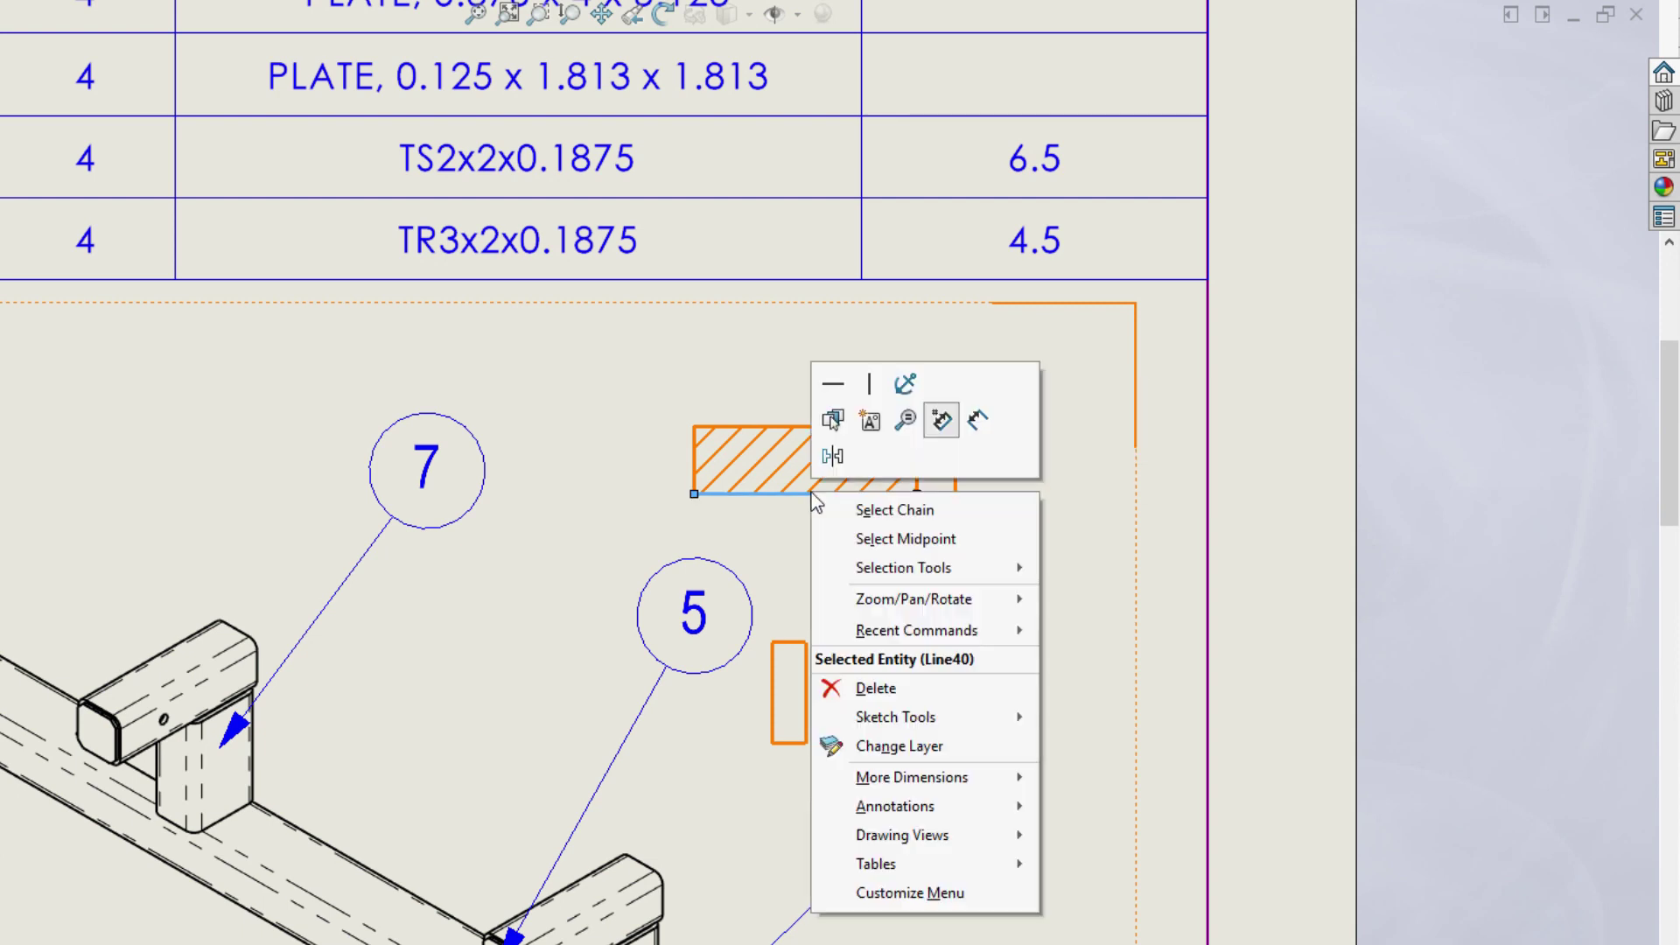
pyautogui.click(877, 539)
pyautogui.keyDown('ctrl'); pyautogui.click(831, 571); pyautogui.keyUp('ctrl')
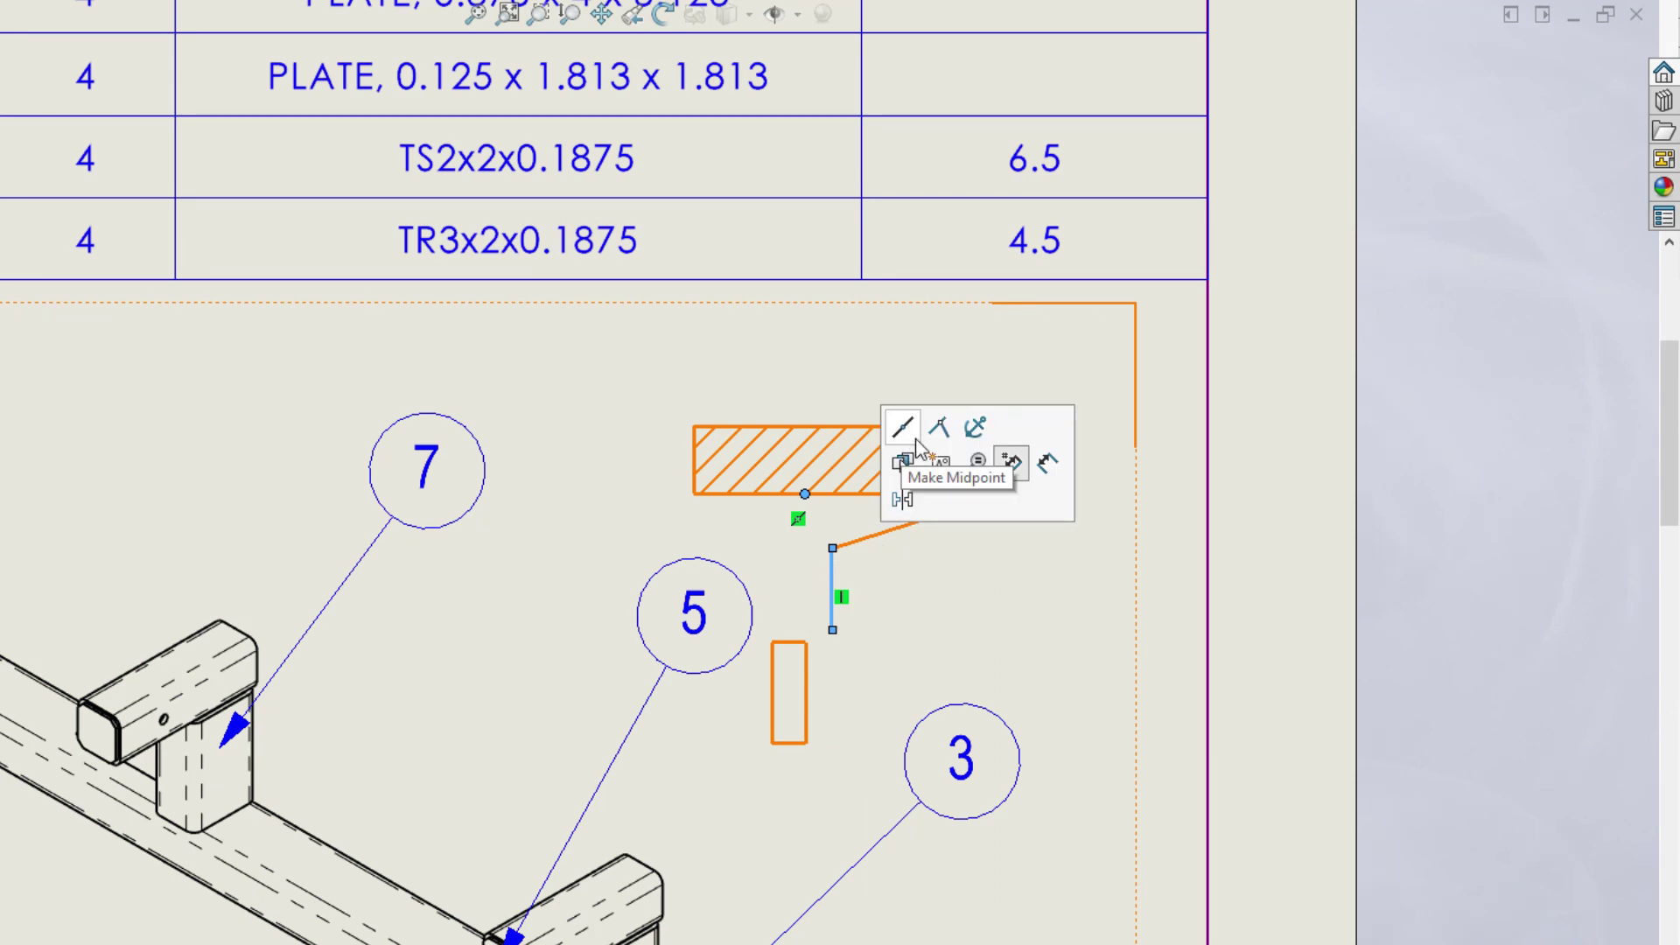
pyautogui.click(936, 440)
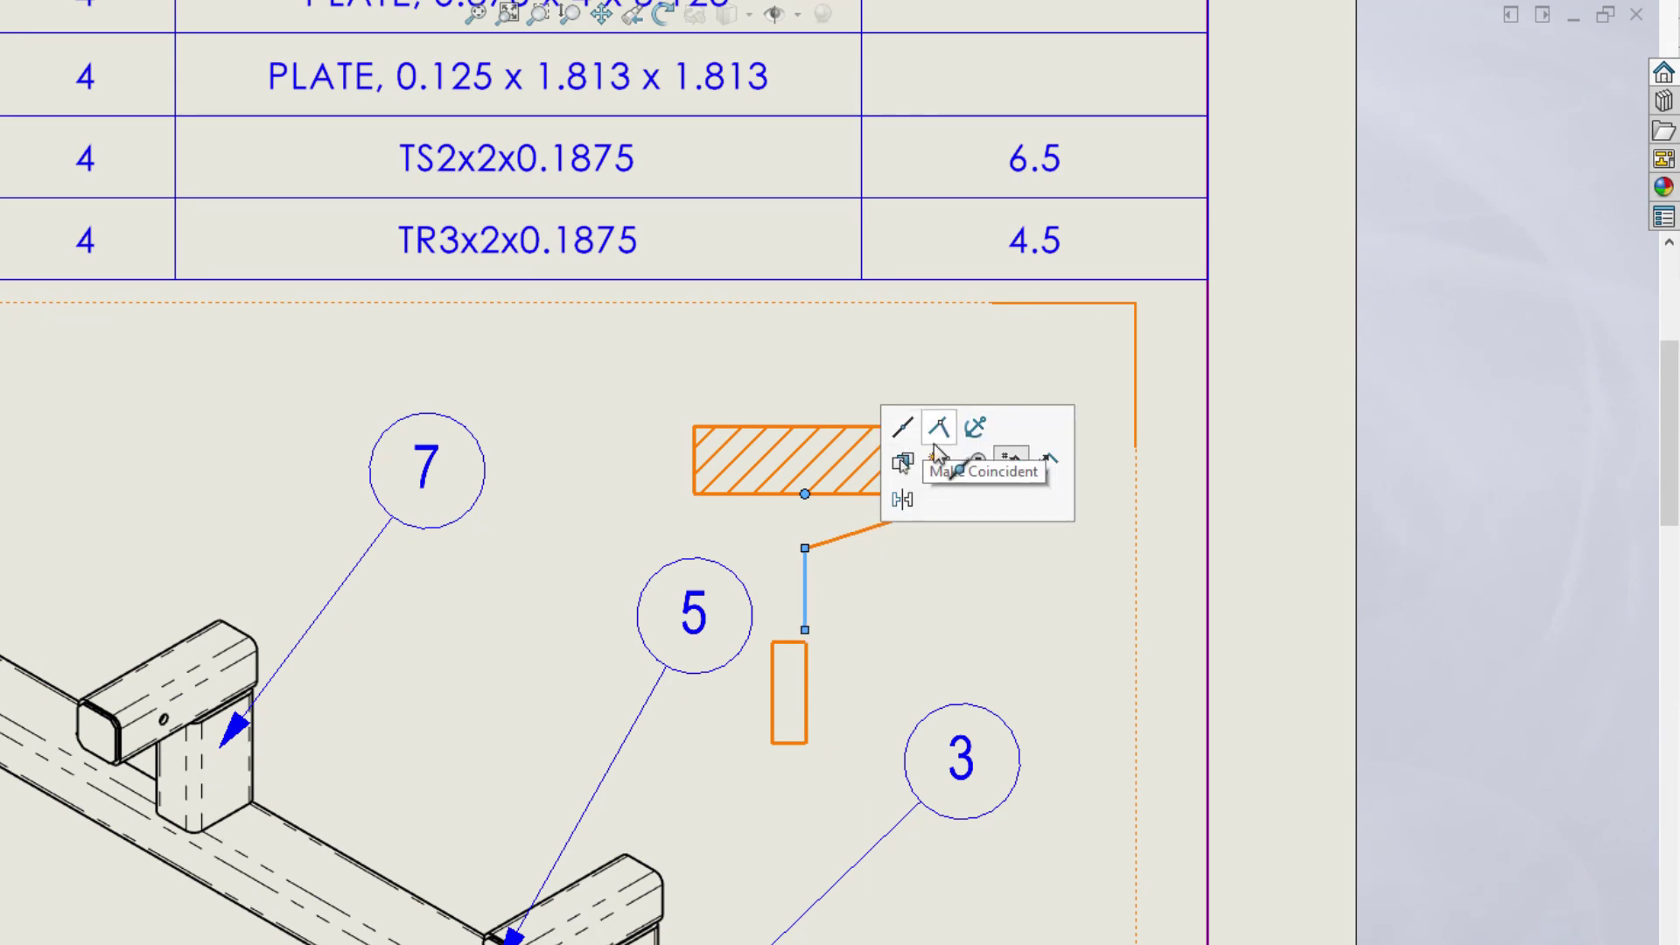
# Centre the handle rectangle's top edge on the vertical line's lower endpoint with a midpoint relation
pyautogui.click(806, 628)
pyautogui.keyDown('ctrl'); pyautogui.click(797, 642); pyautogui.keyUp('ctrl')
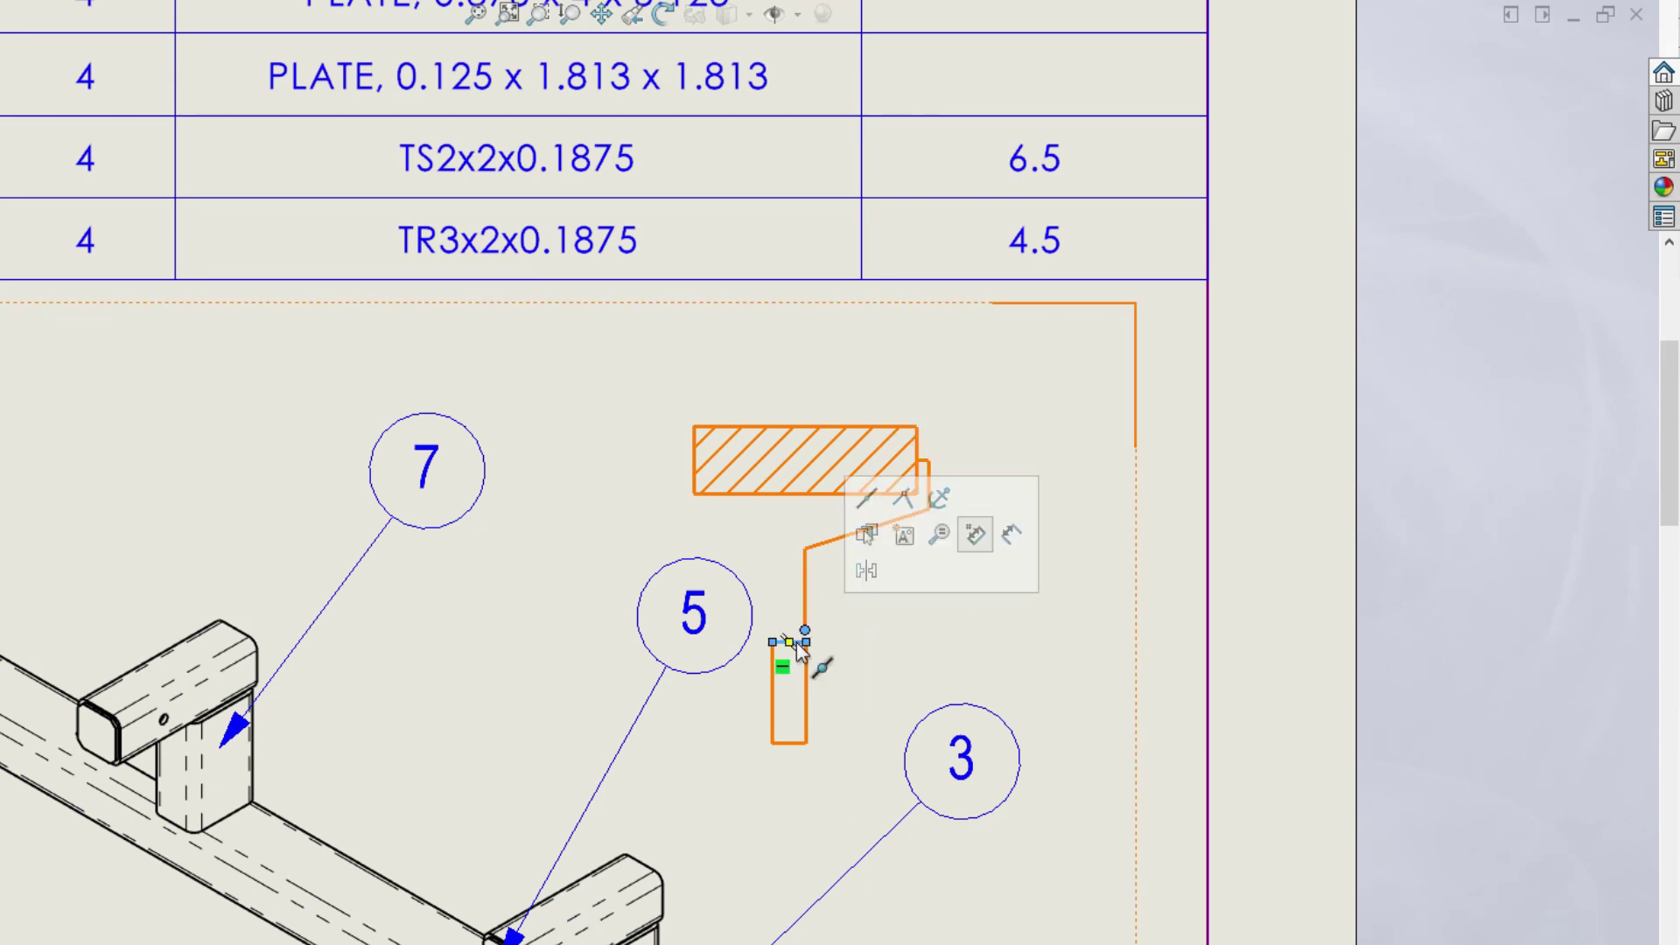
pyautogui.click(867, 501)
pyautogui.click(855, 668)
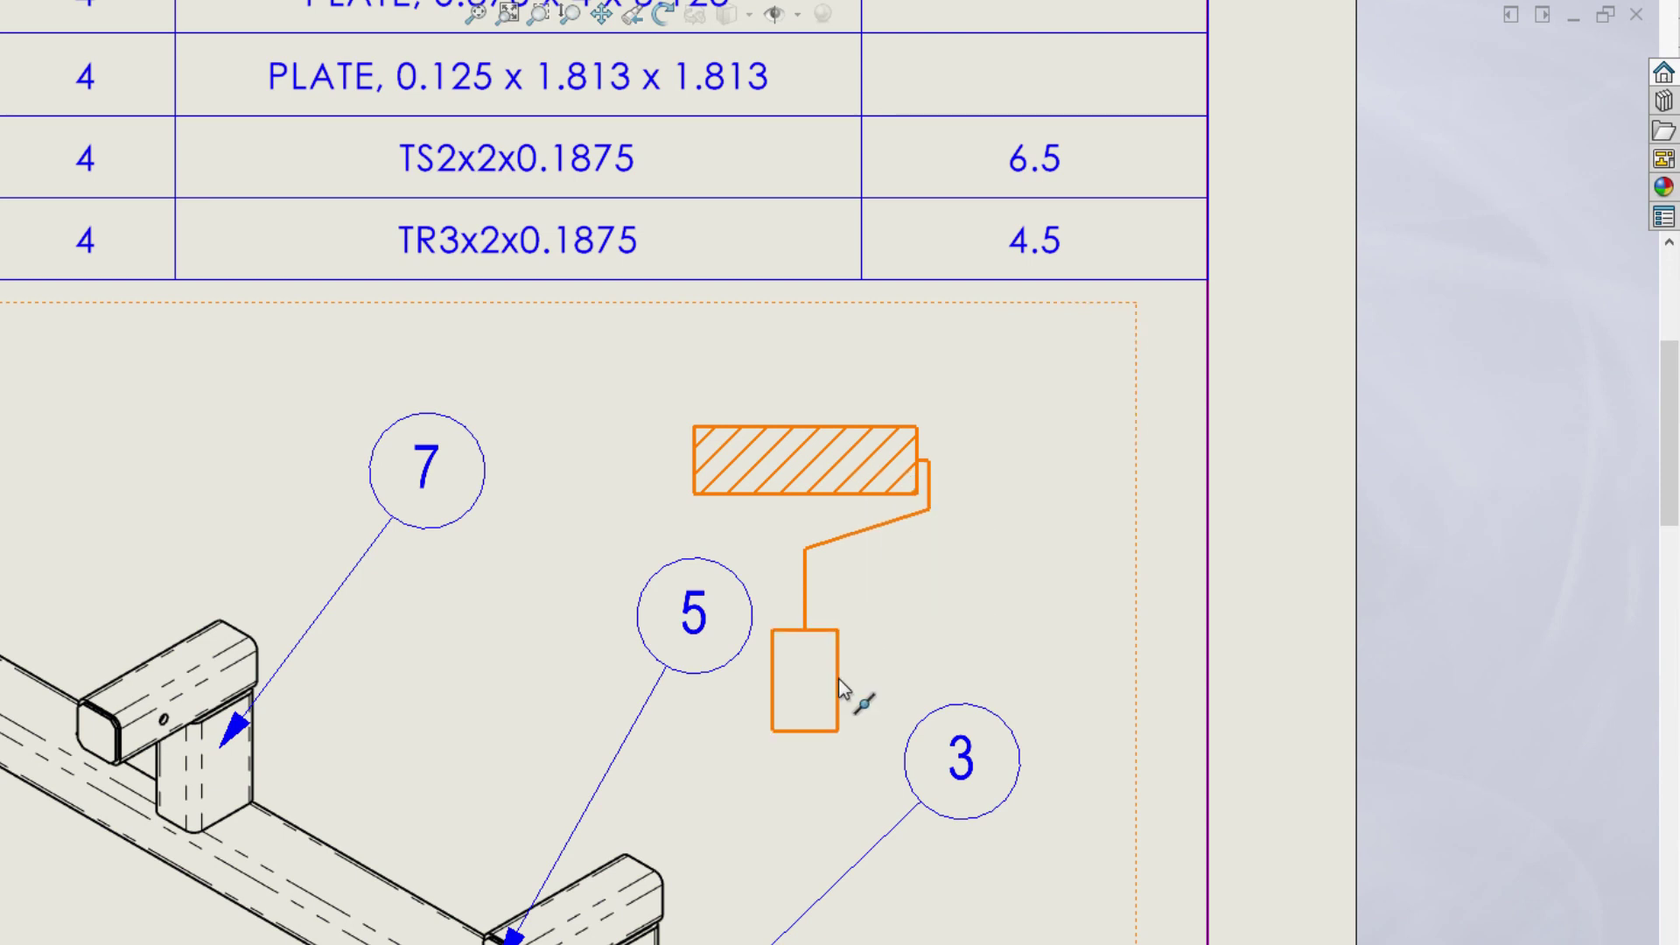
pyautogui.click(813, 683)
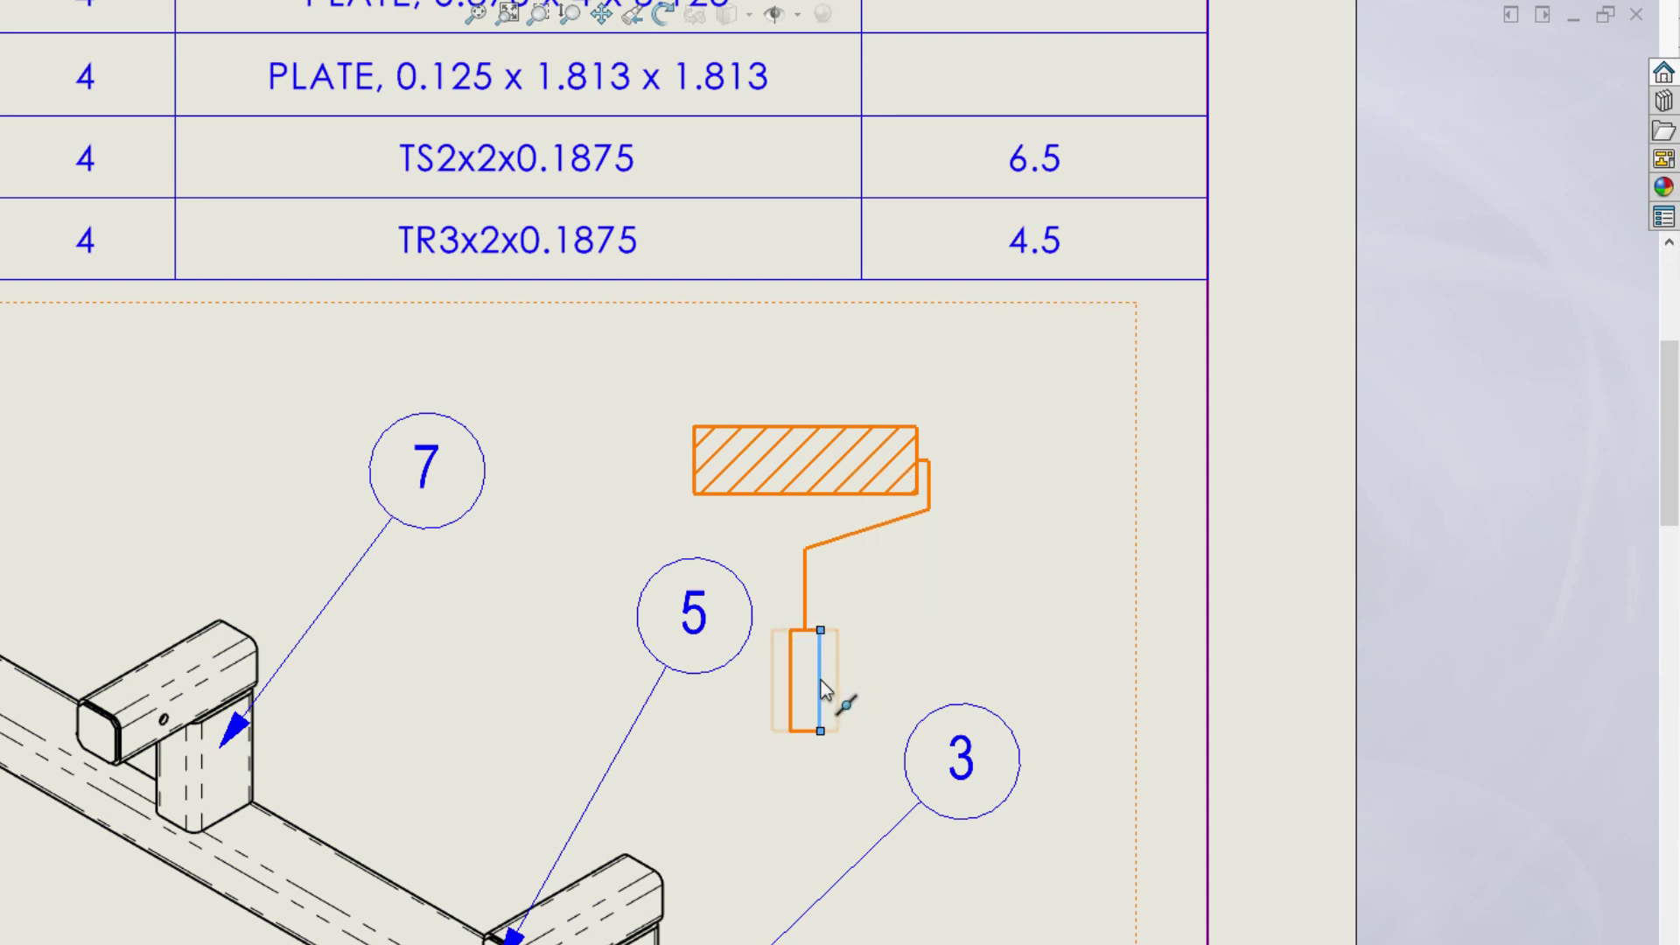
pyautogui.click(1175, 702)
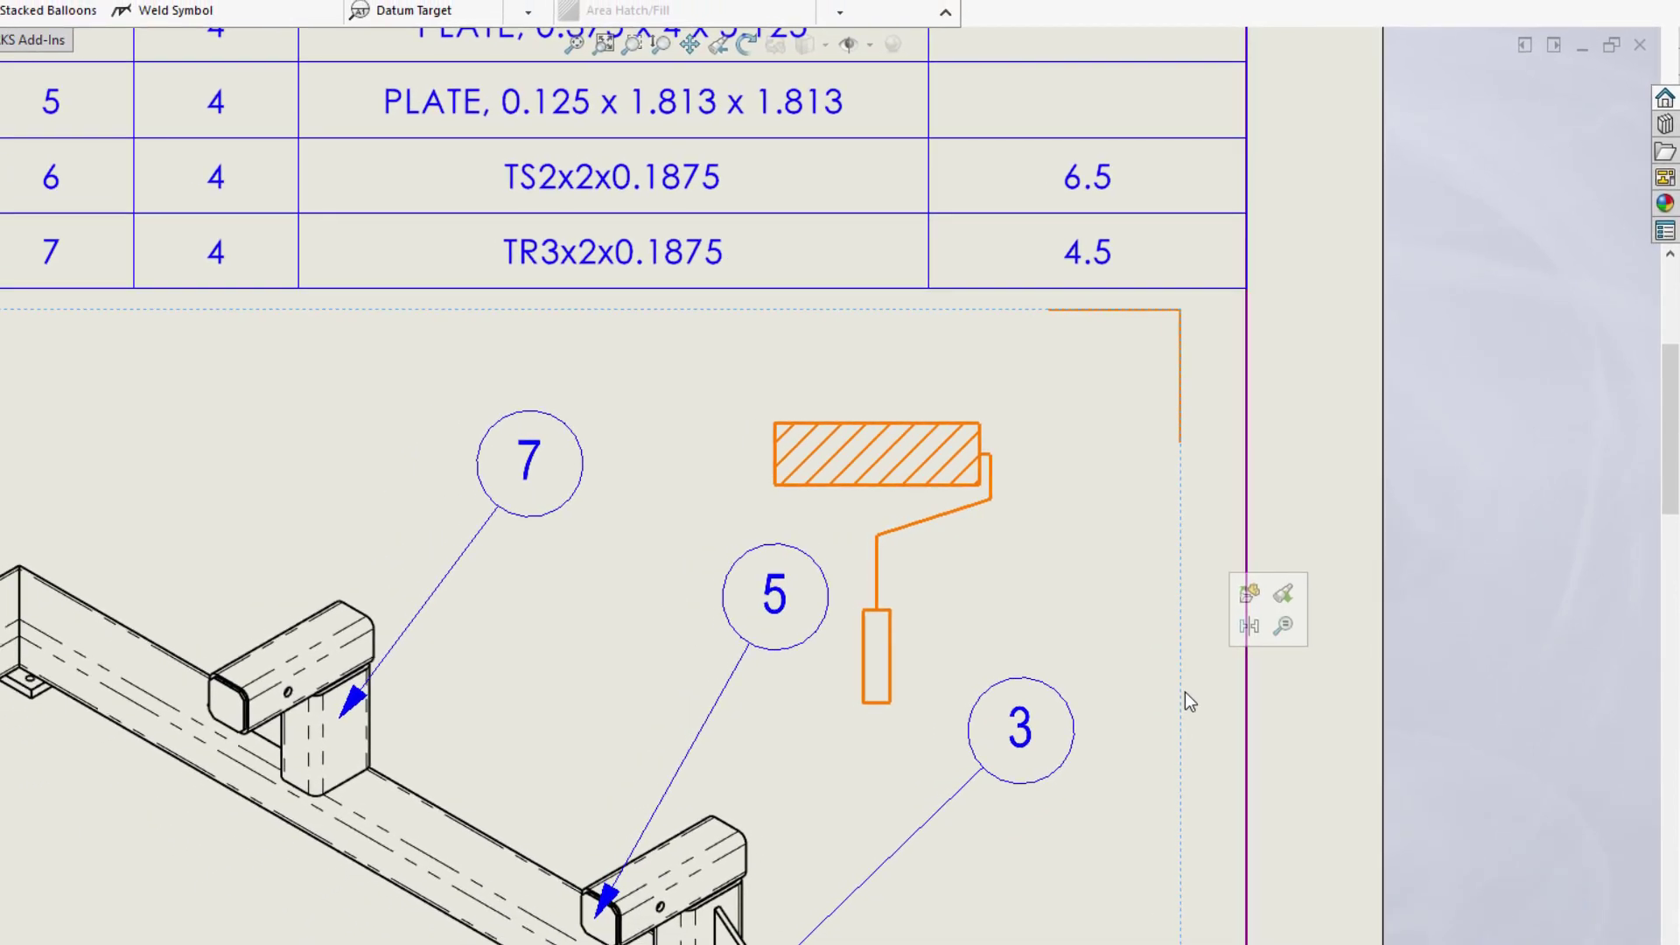